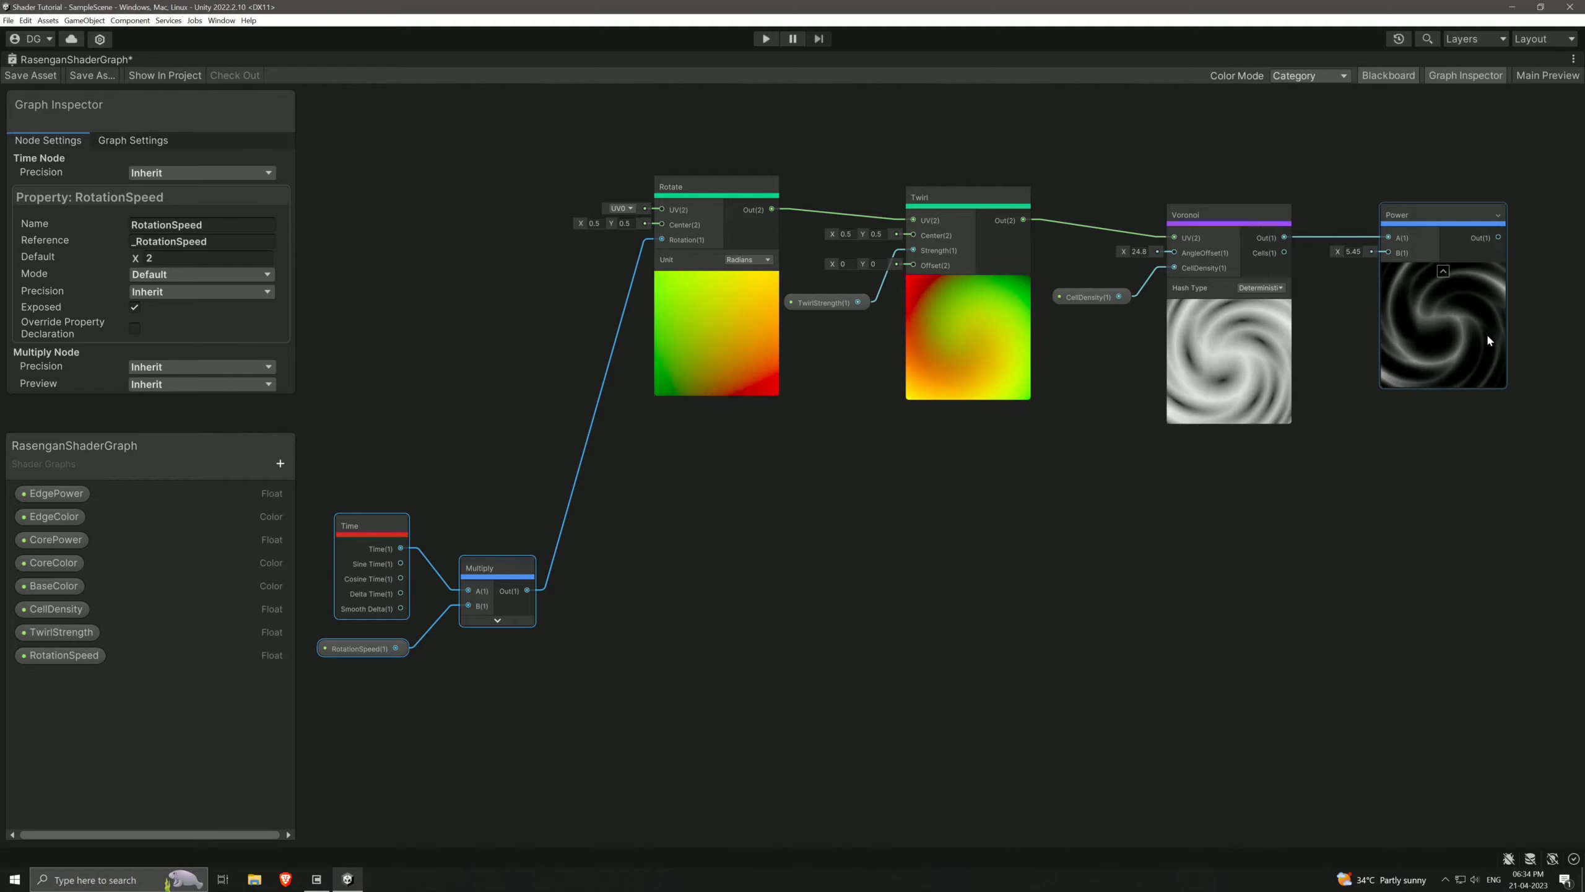
# Step: Duplicate the Rotate, Twirl, Voronoi and Power chain below the original and set the copied Voronoi's angle offset to 31.9
pyautogui.moveTo(552, 161); pyautogui.dragTo(1446, 251)
pyautogui.hotkey('ctrl', 'd')
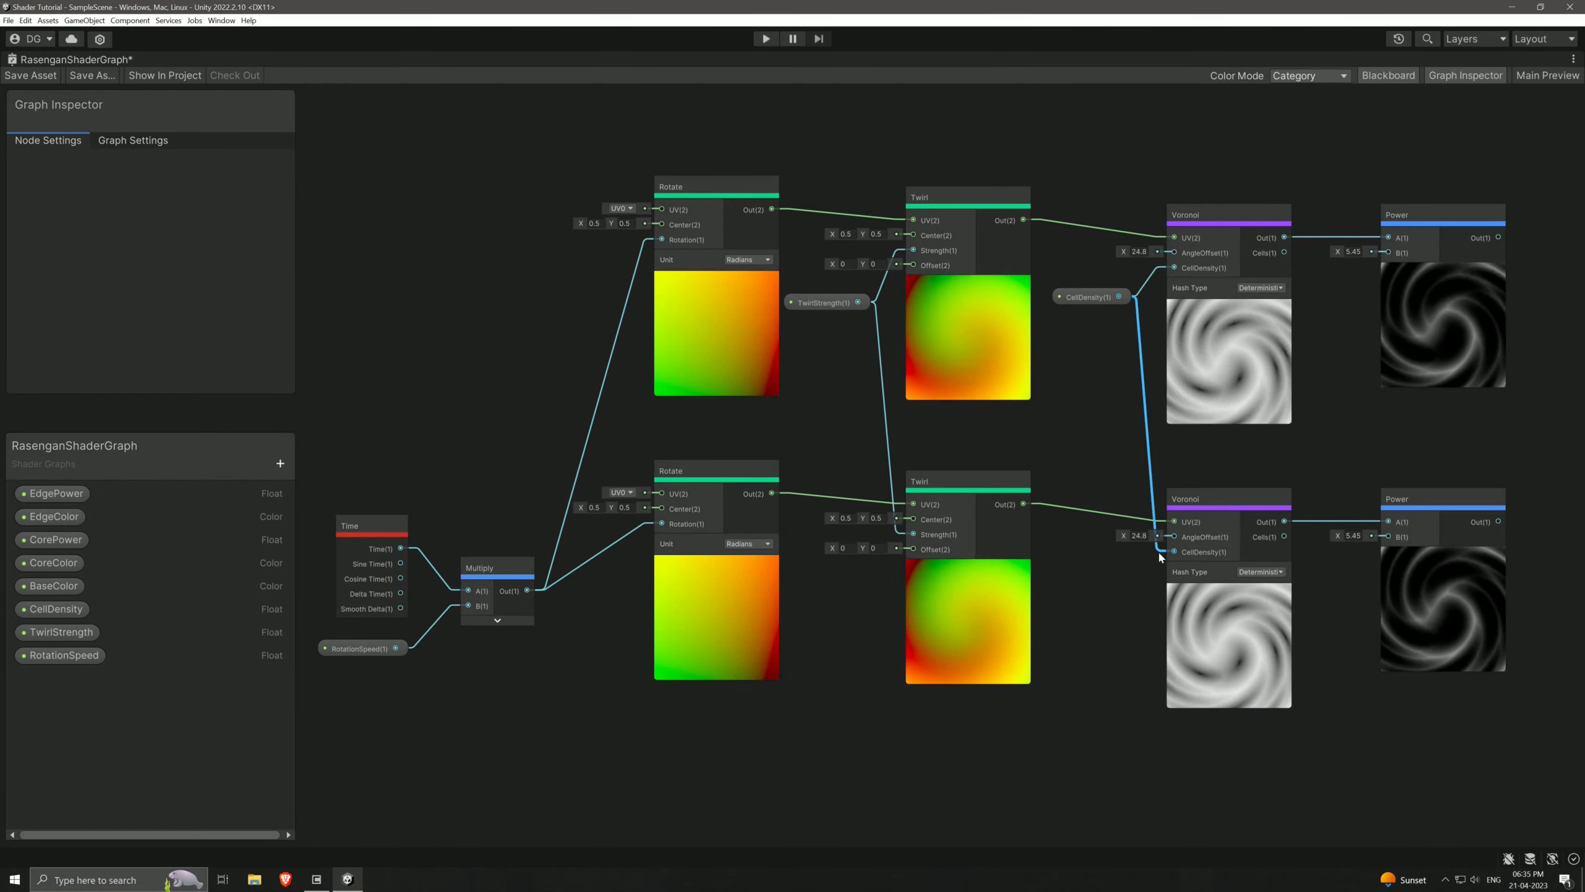
pyautogui.moveTo(1123, 541); pyautogui.dragTo(1168, 536)
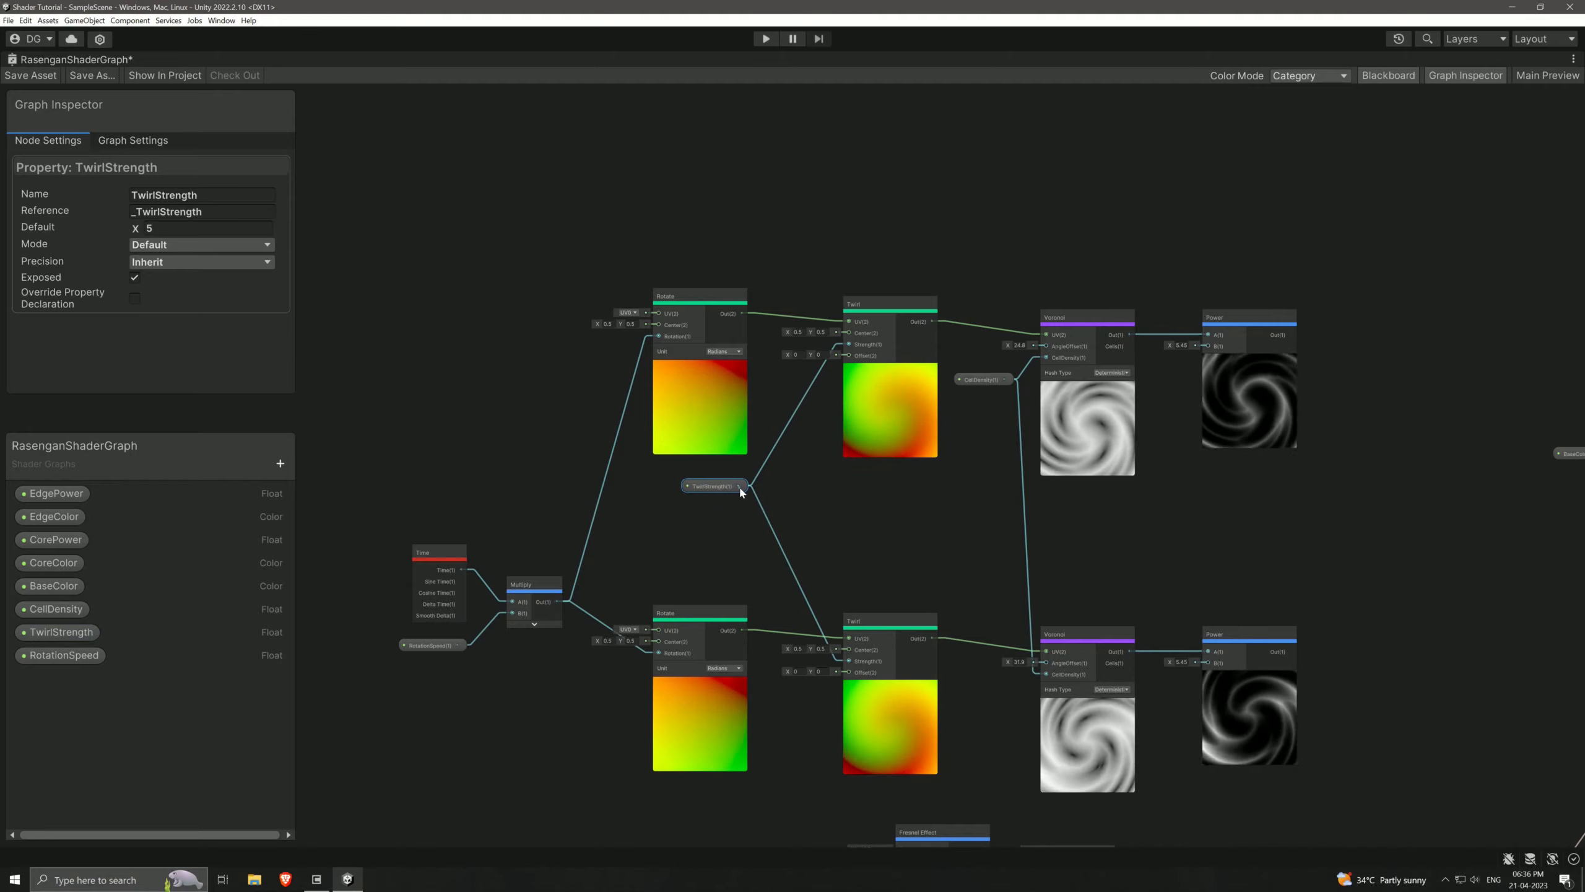
# Step: Insert a Negate node with its preview collapsed between TwirlStrength and the lower Twirl's Strength input
pyautogui.moveTo(749, 489); pyautogui.dragTo(809, 551)
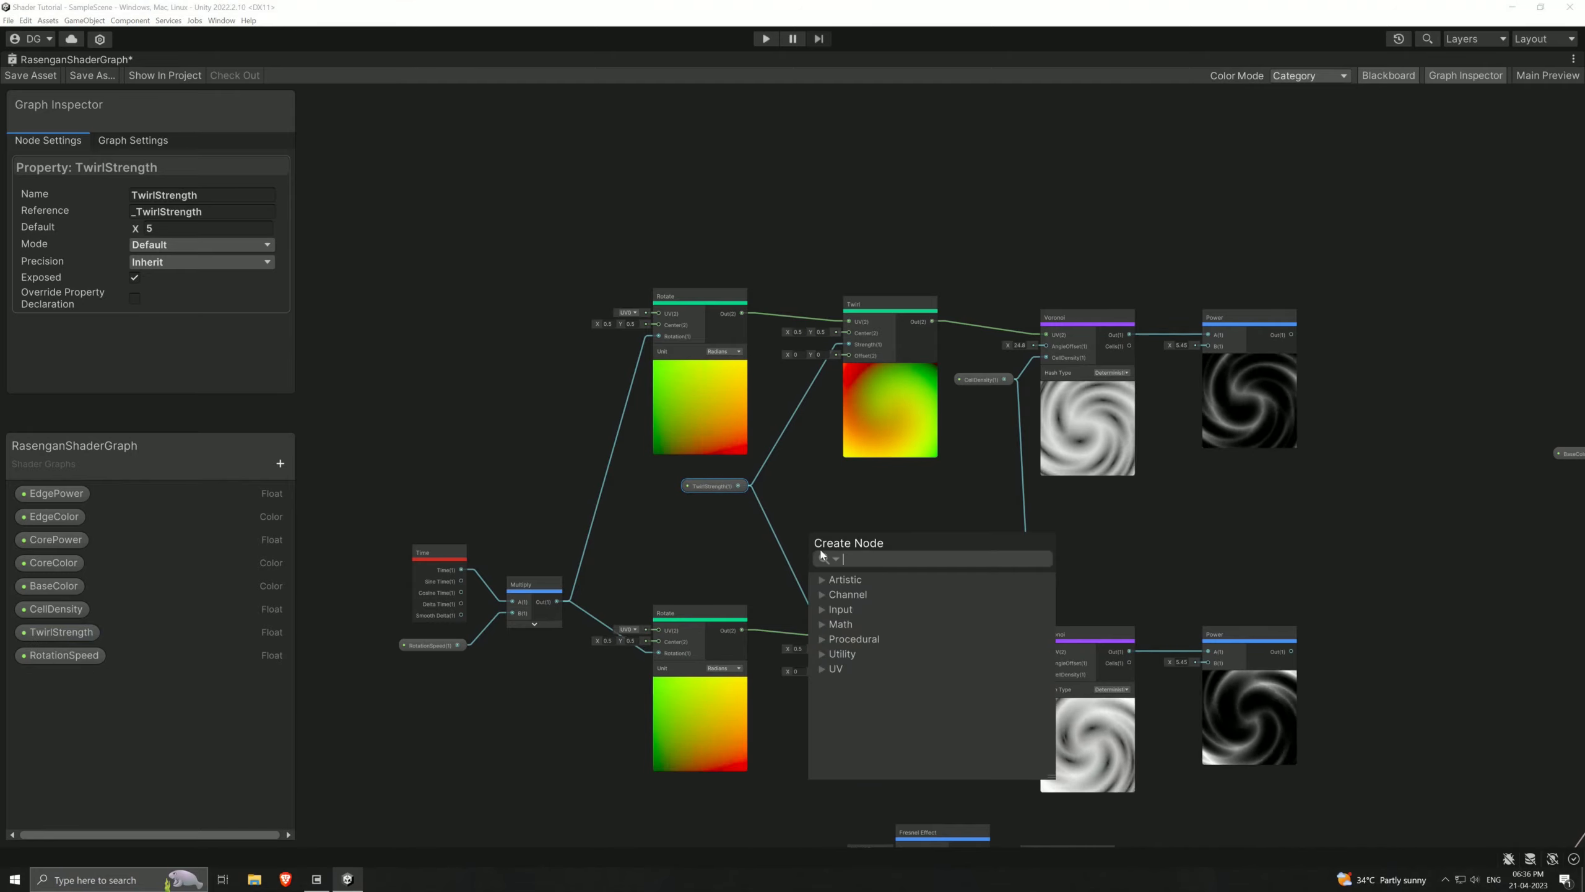
pyautogui.write('nega')
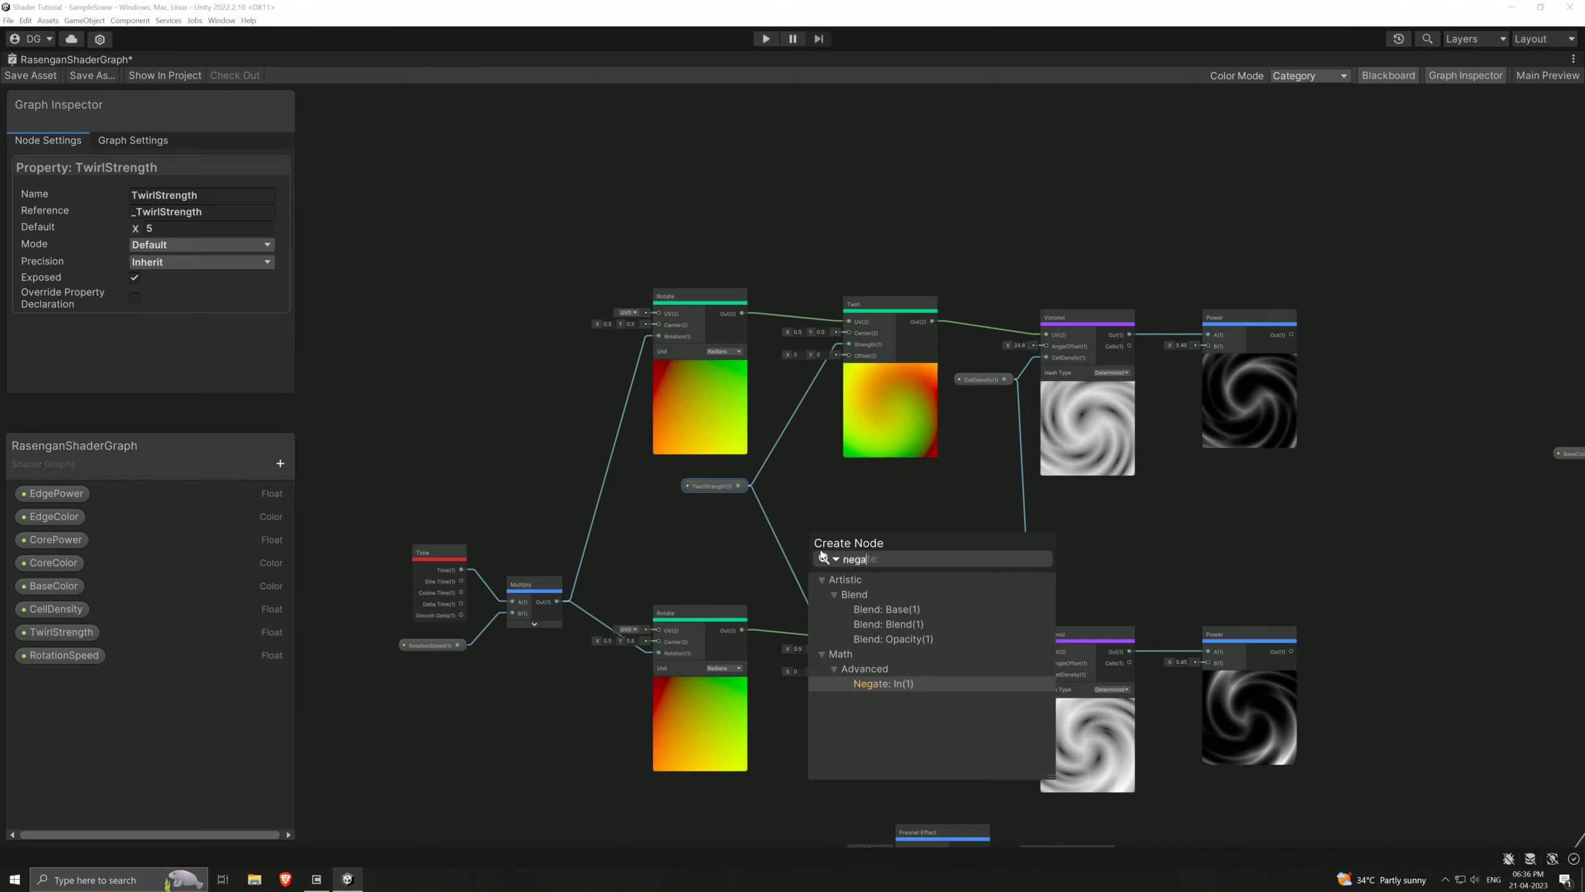
pyautogui.press('Return')
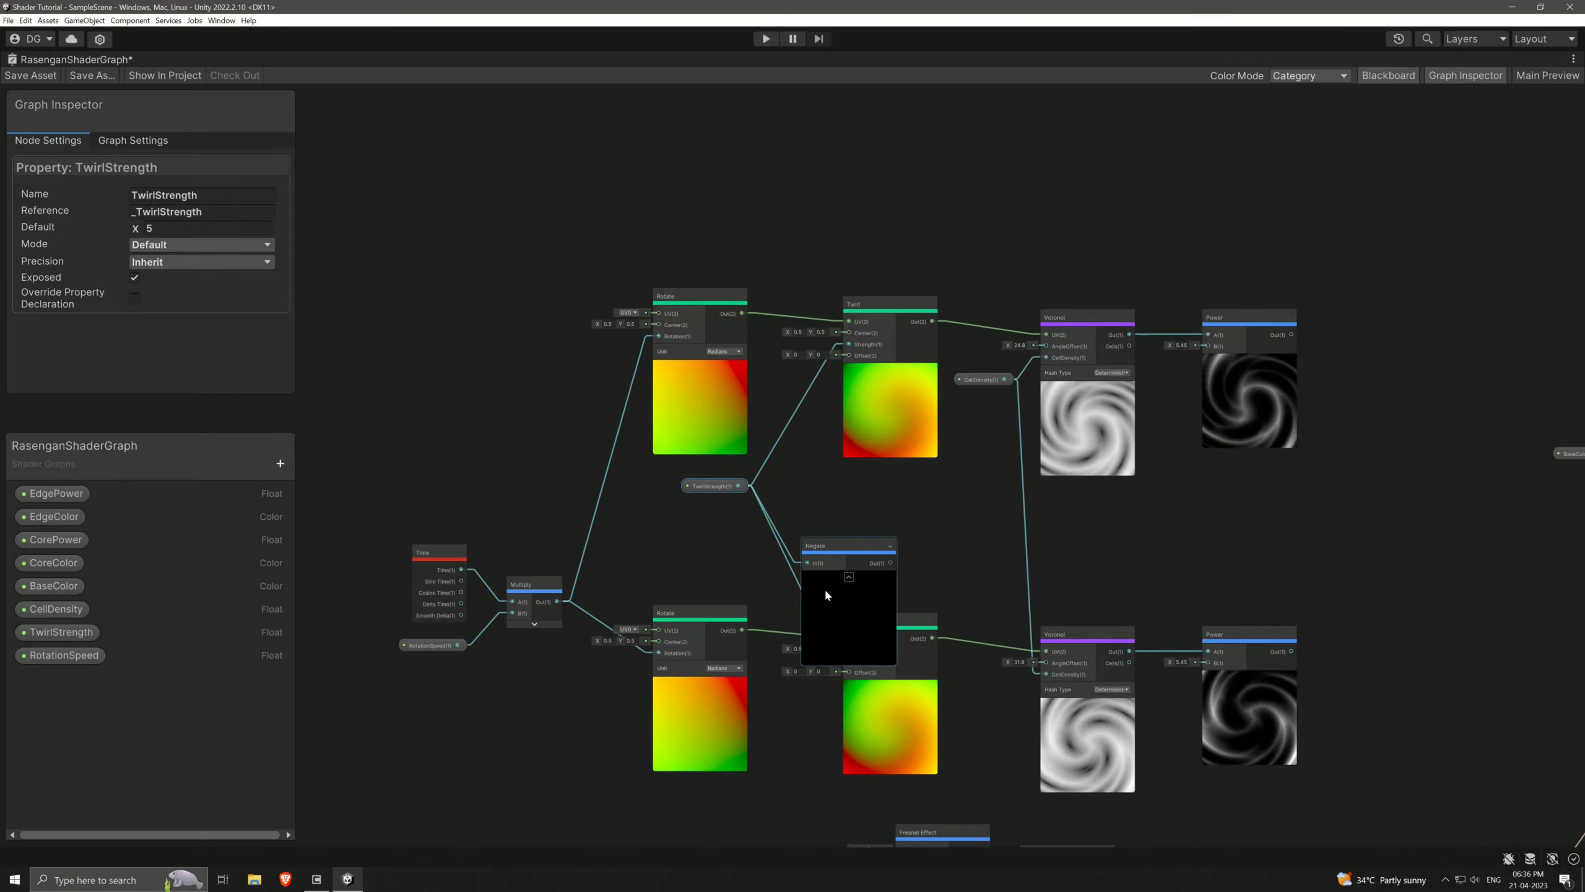
pyautogui.click(840, 578)
pyautogui.moveTo(849, 550); pyautogui.dragTo(840, 558)
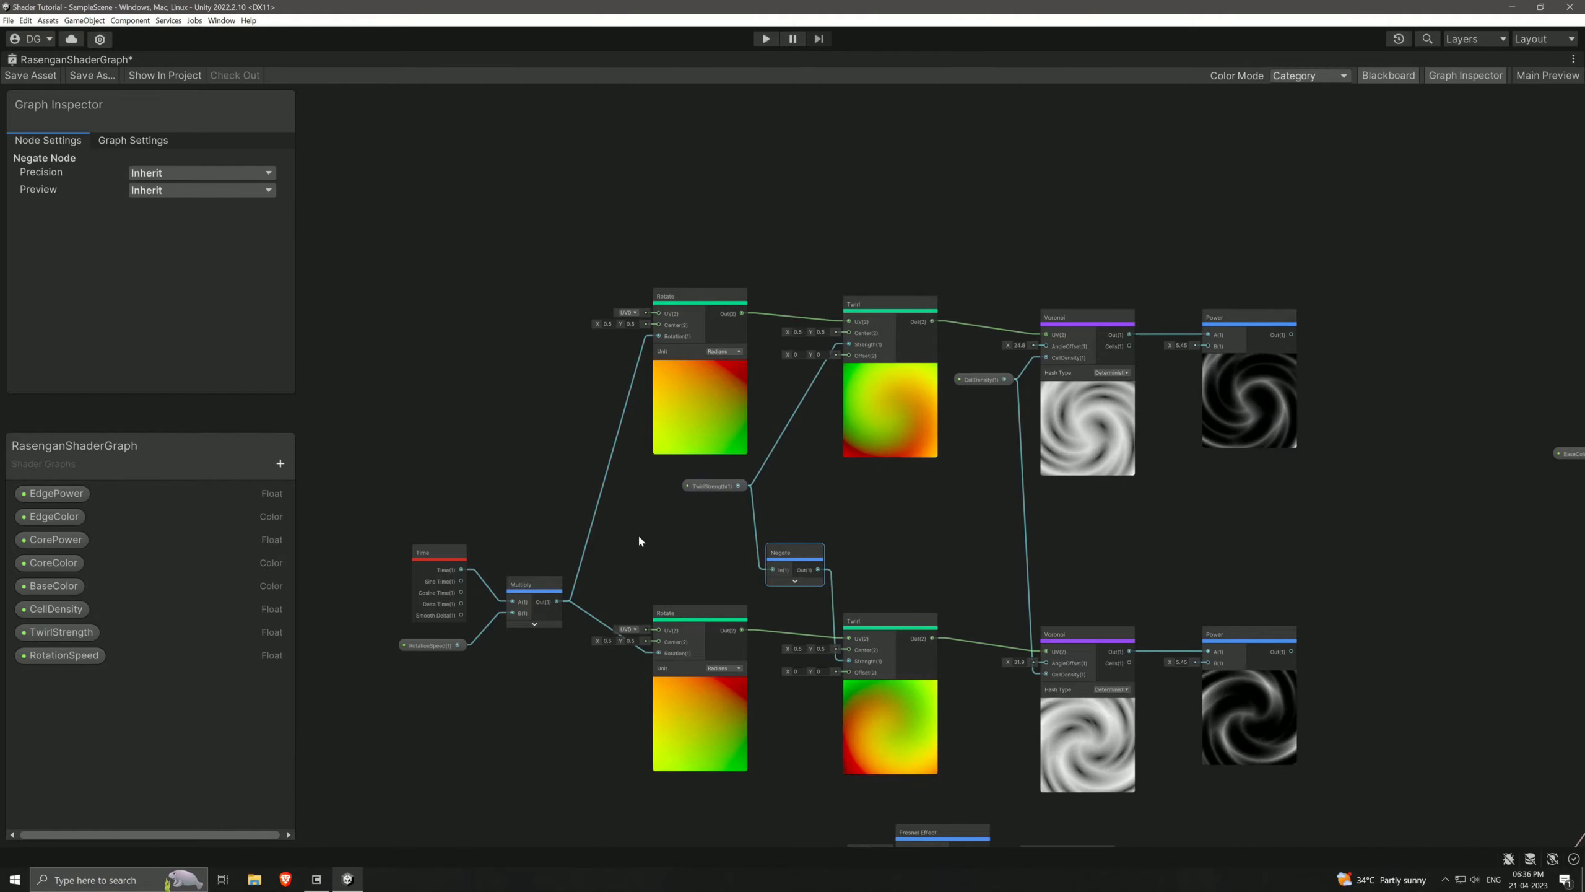
# Step: Make room around the Time and Multiply group and route Multiply through a collapsed Negate node into the lower Rotate's Rotation input
pyautogui.moveTo(385, 516); pyautogui.dragTo(464, 507)
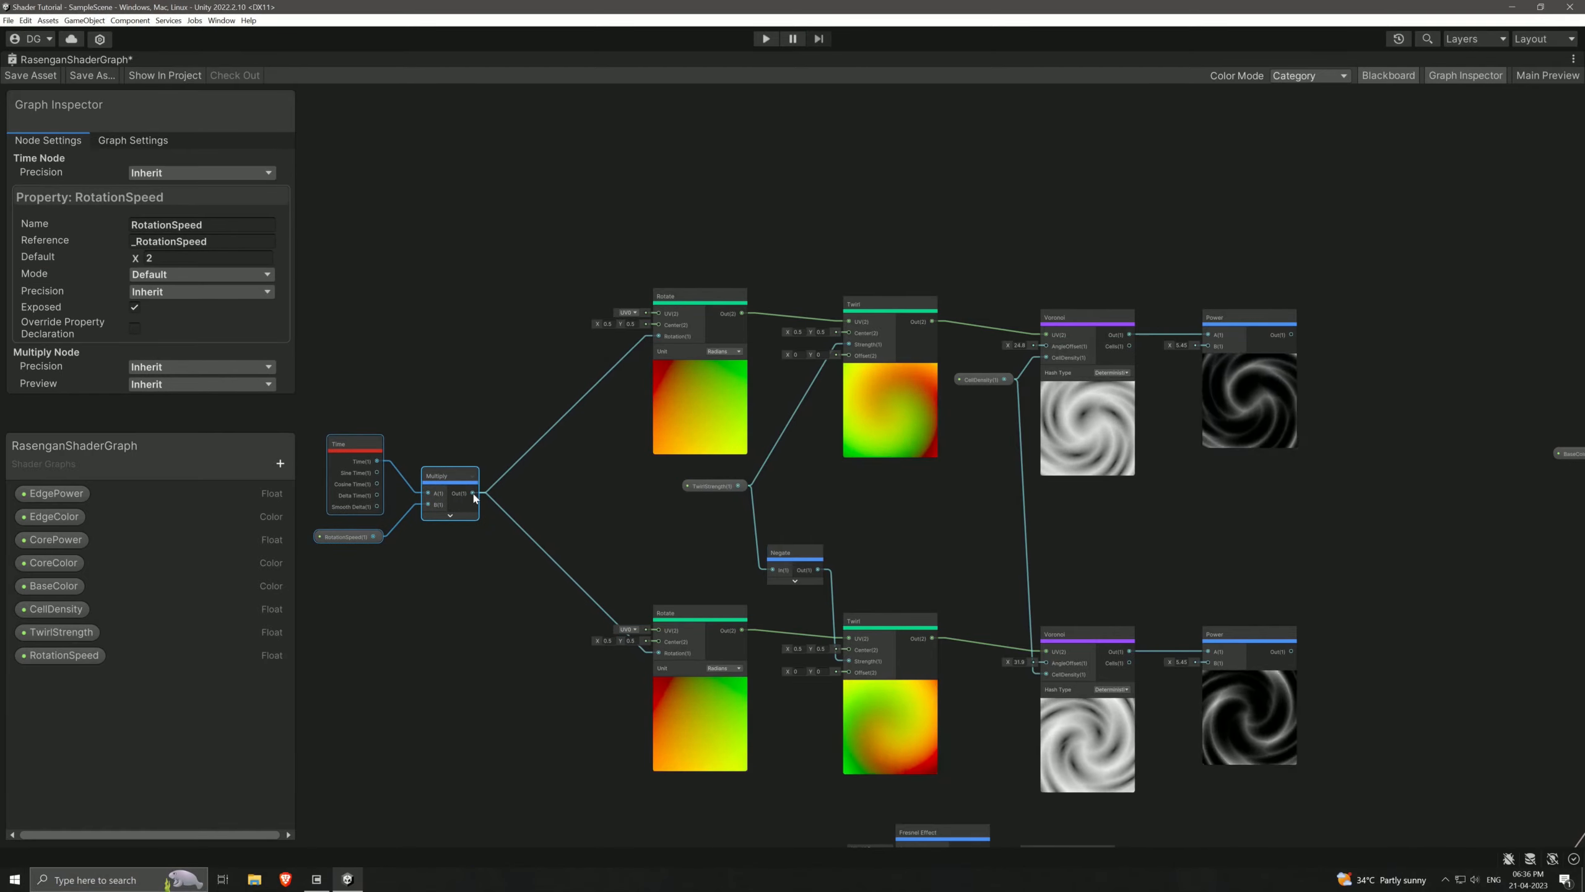
pyautogui.moveTo(475, 497); pyautogui.dragTo(526, 568)
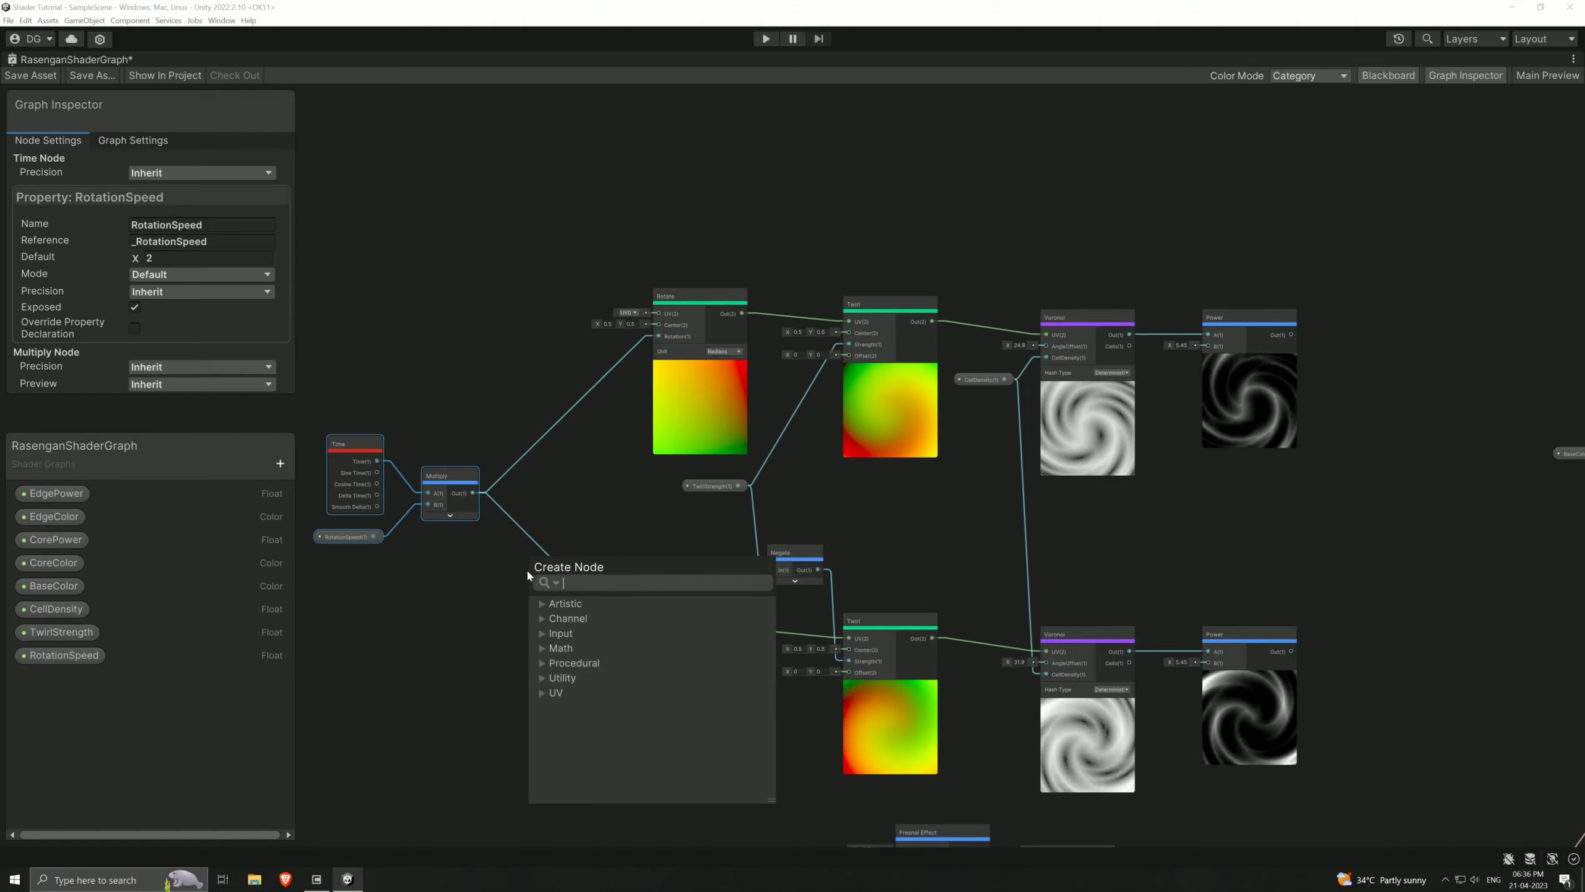
pyautogui.write('negate')
pyautogui.press('Return')
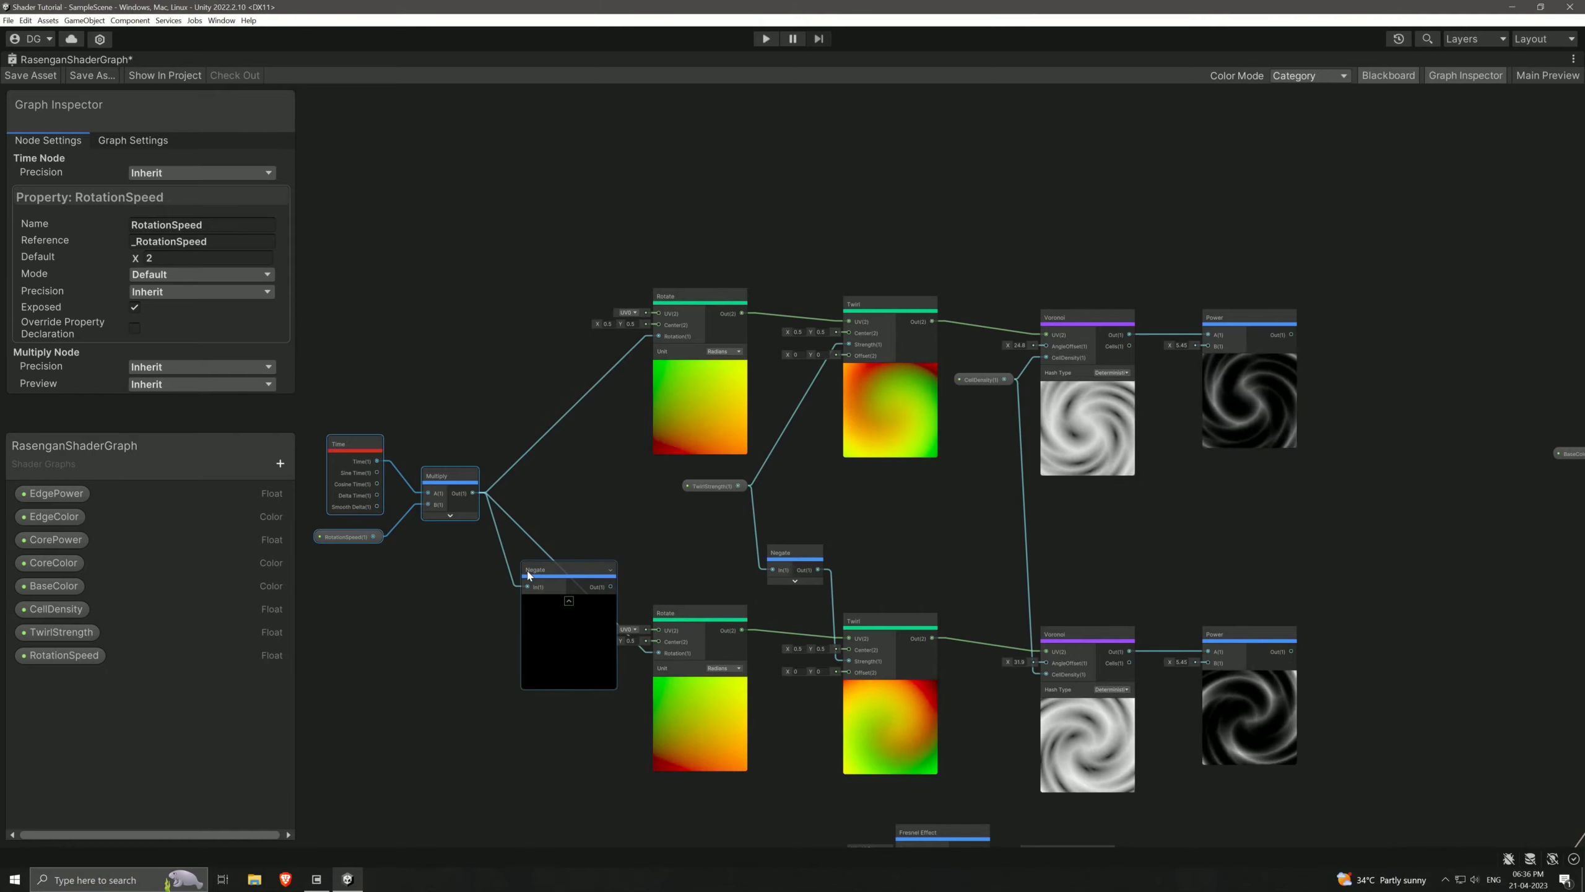
pyautogui.click(568, 600)
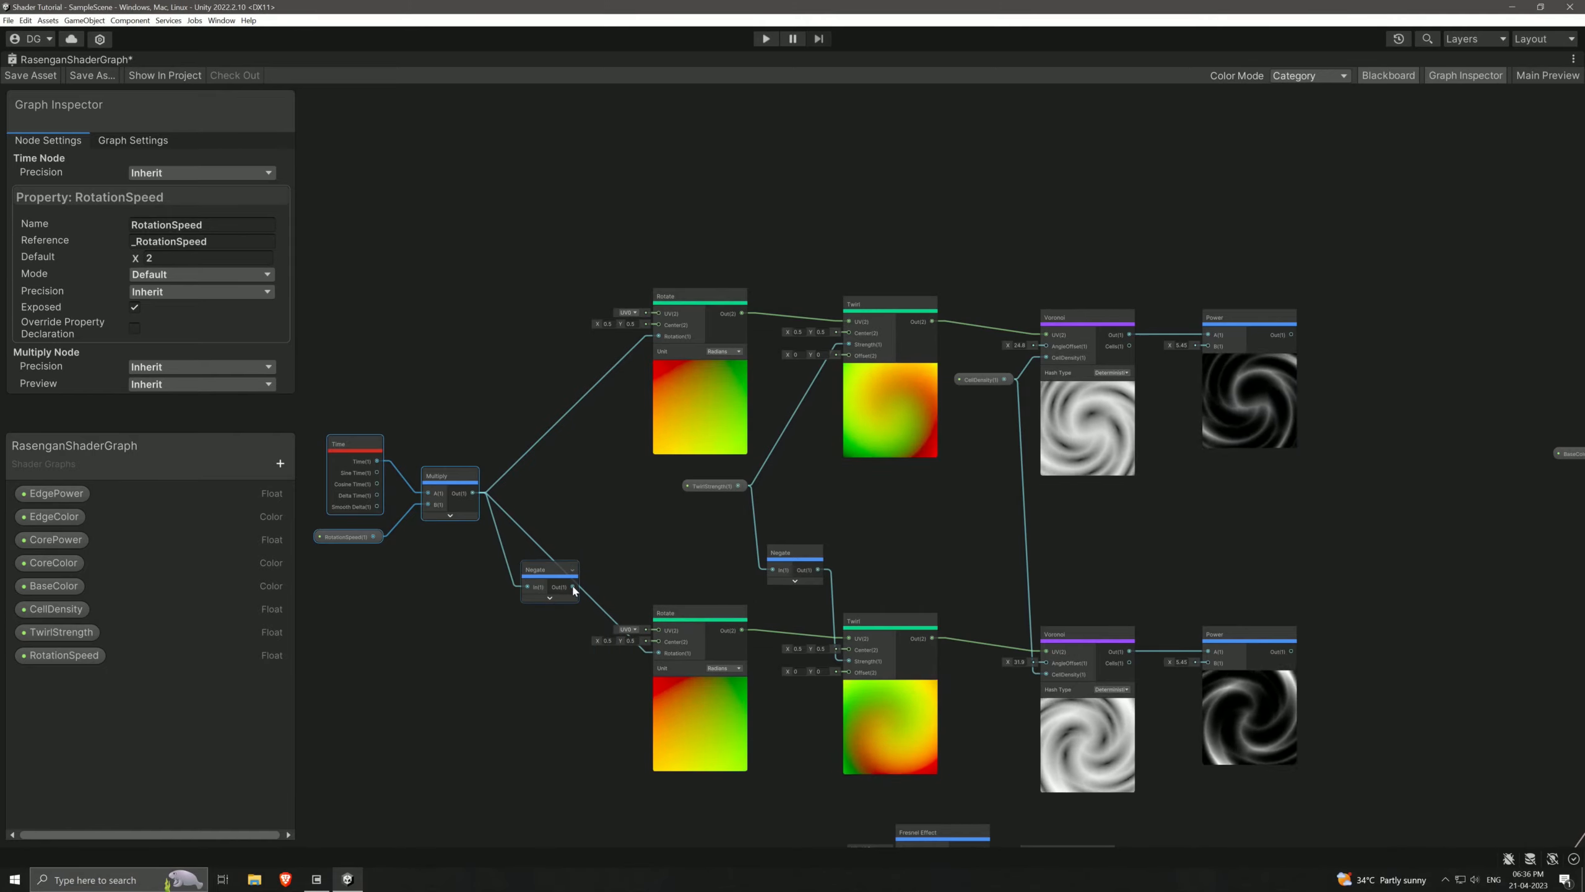
pyautogui.moveTo(587, 590); pyautogui.dragTo(662, 651)
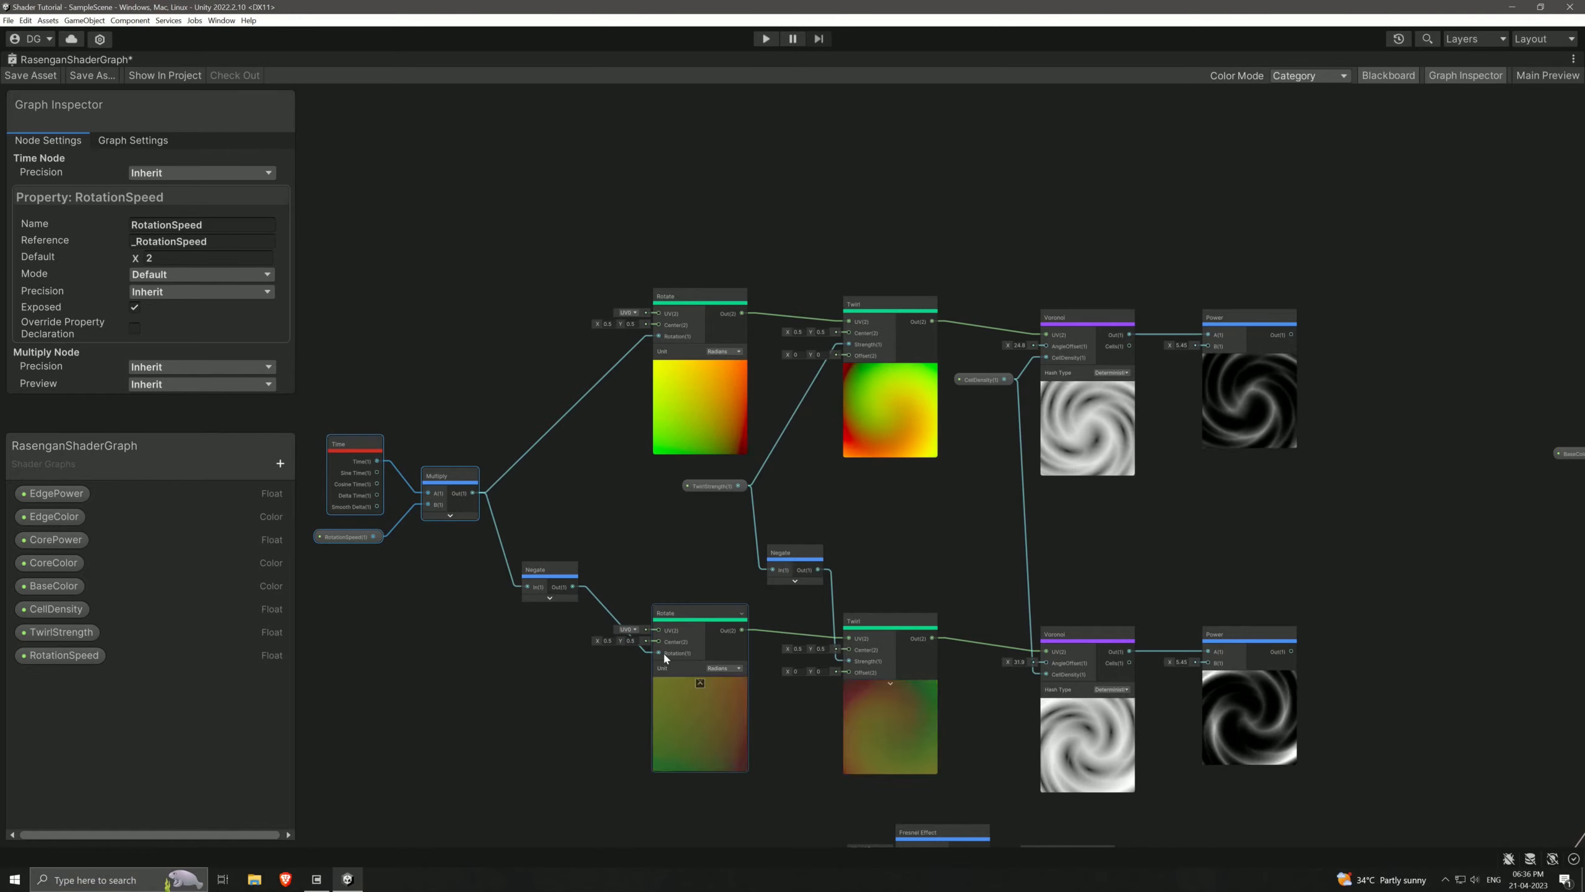
# Step: Create an Add node beside the two Power nodes and feed both Power outputs into it
pyautogui.moveTo(1273, 415); pyautogui.dragTo(1319, 402, button='middle')
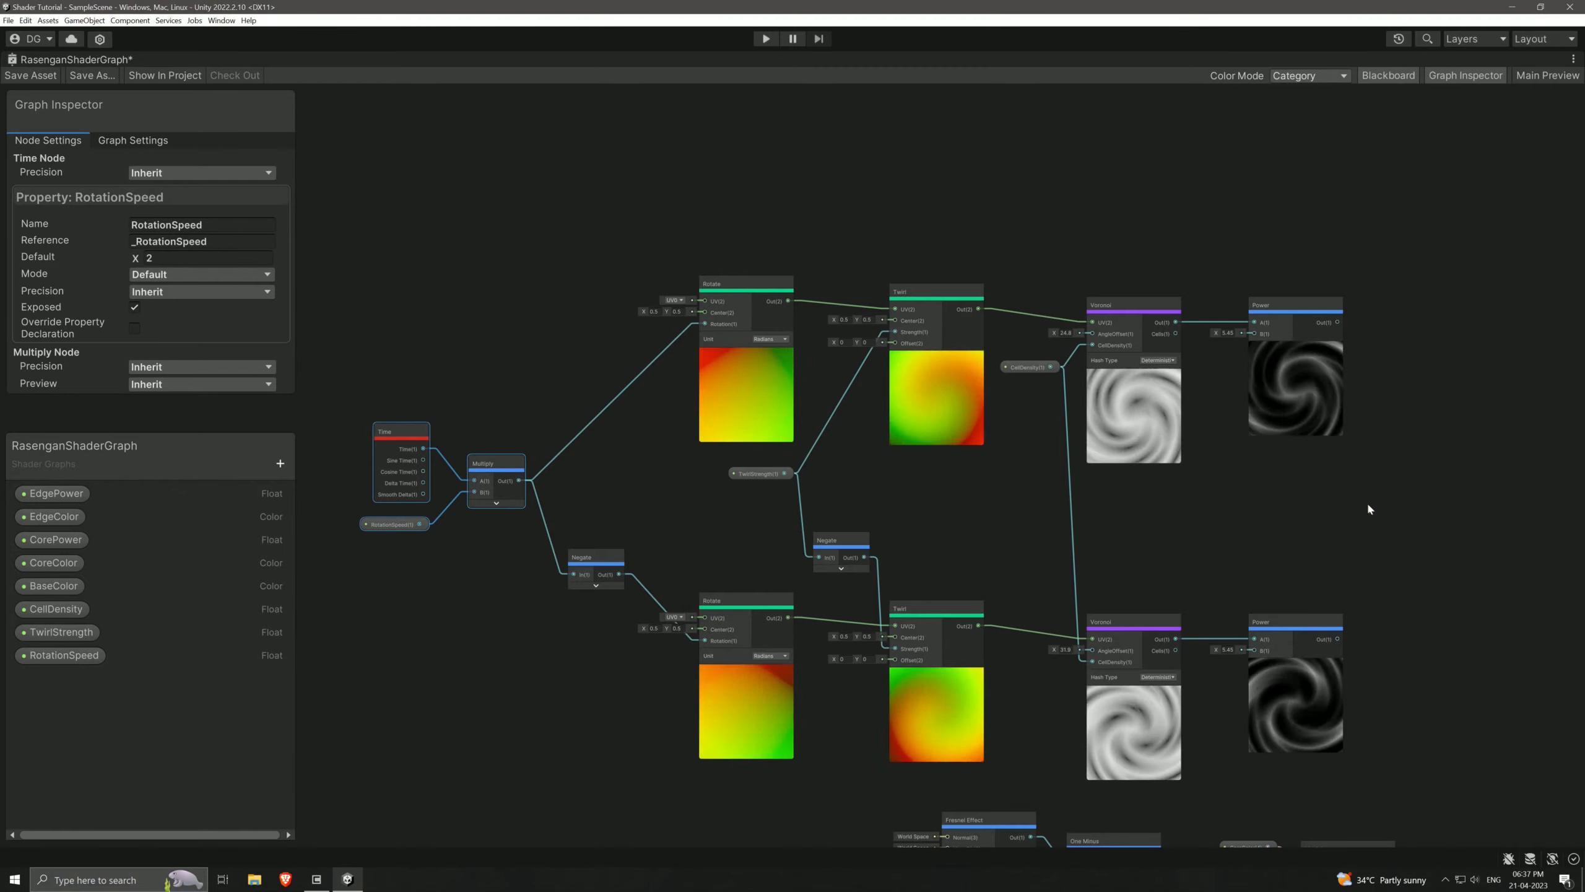
pyautogui.moveTo(1367, 501); pyautogui.dragTo(1102, 482, button='middle')
pyautogui.press('space')
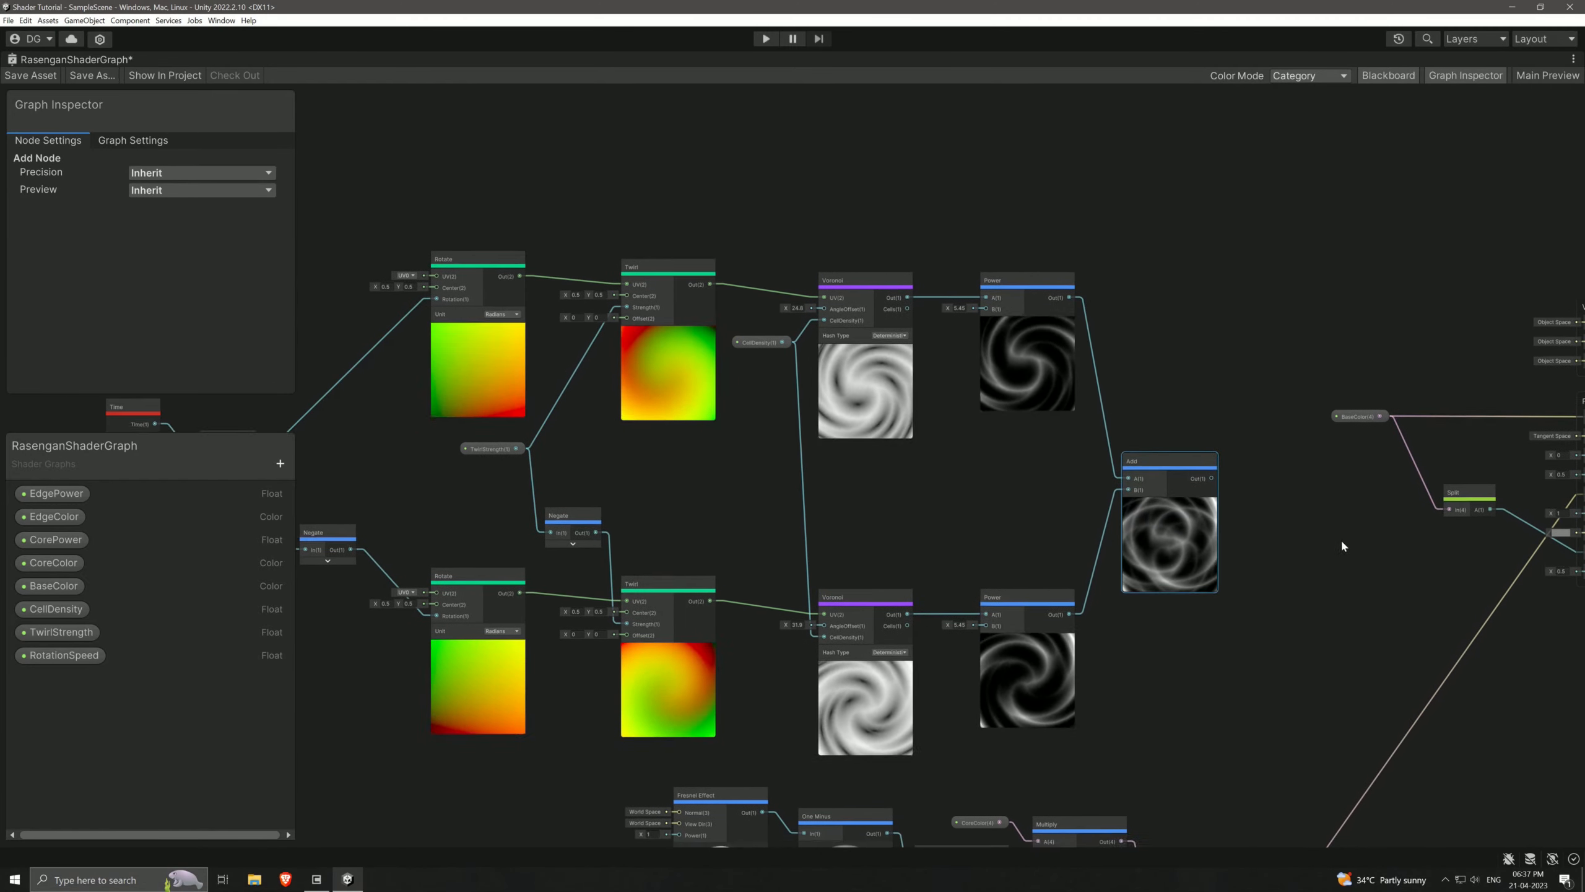
# Step: Multiply the combined swirl from the Add node by the BaseColor property using a new Multiply node
pyautogui.moveTo(1340, 537); pyautogui.dragTo(1313, 429, button='middle')
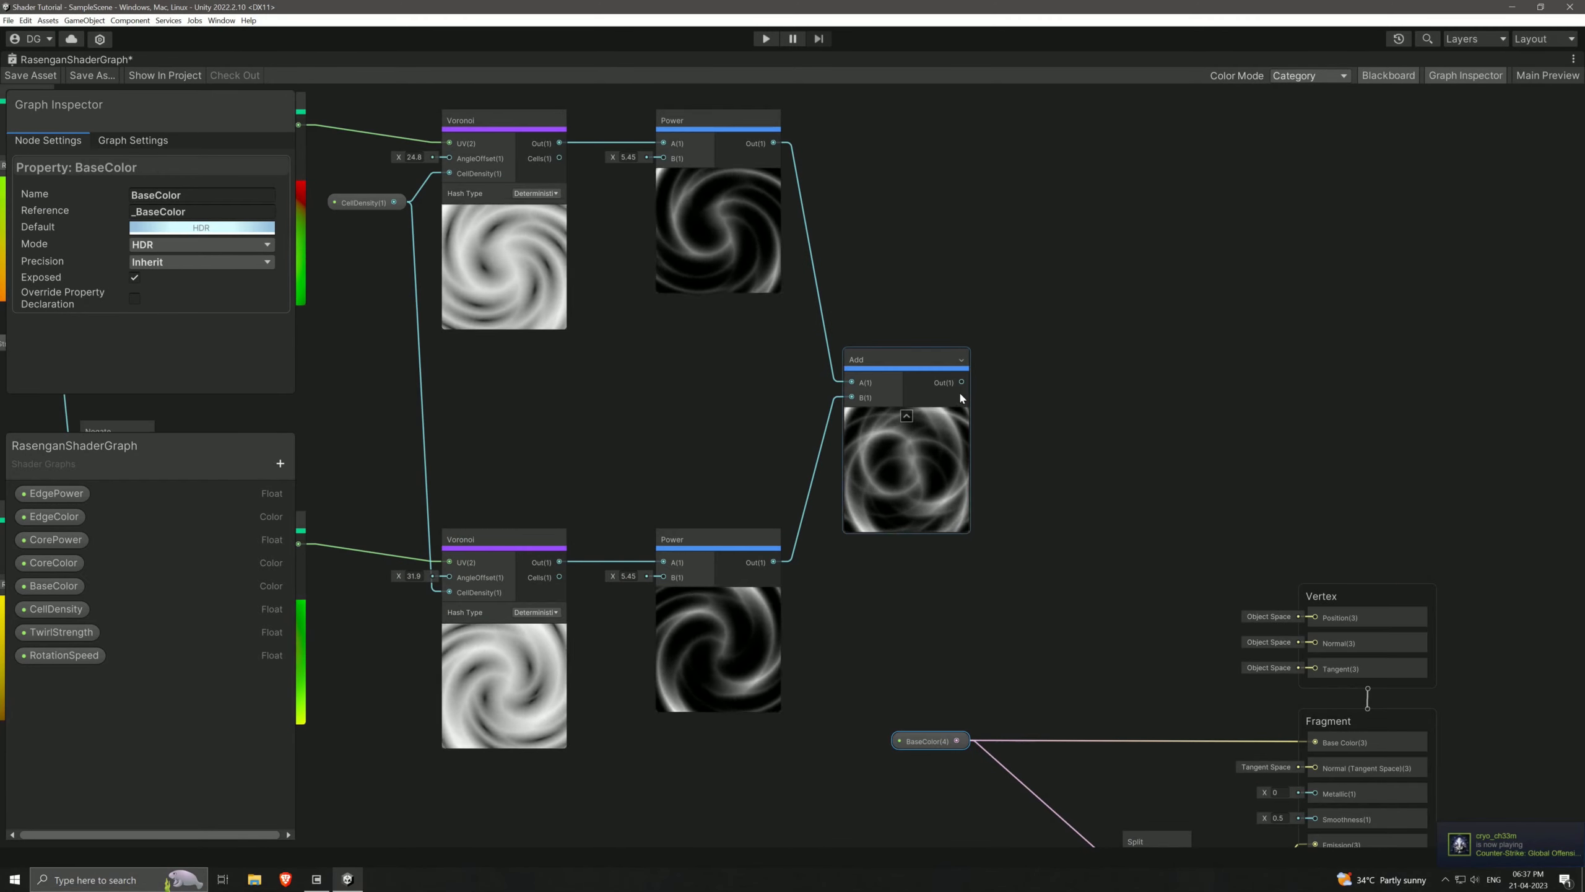
pyautogui.moveTo(962, 383); pyautogui.dragTo(1040, 504)
pyautogui.write('mul')
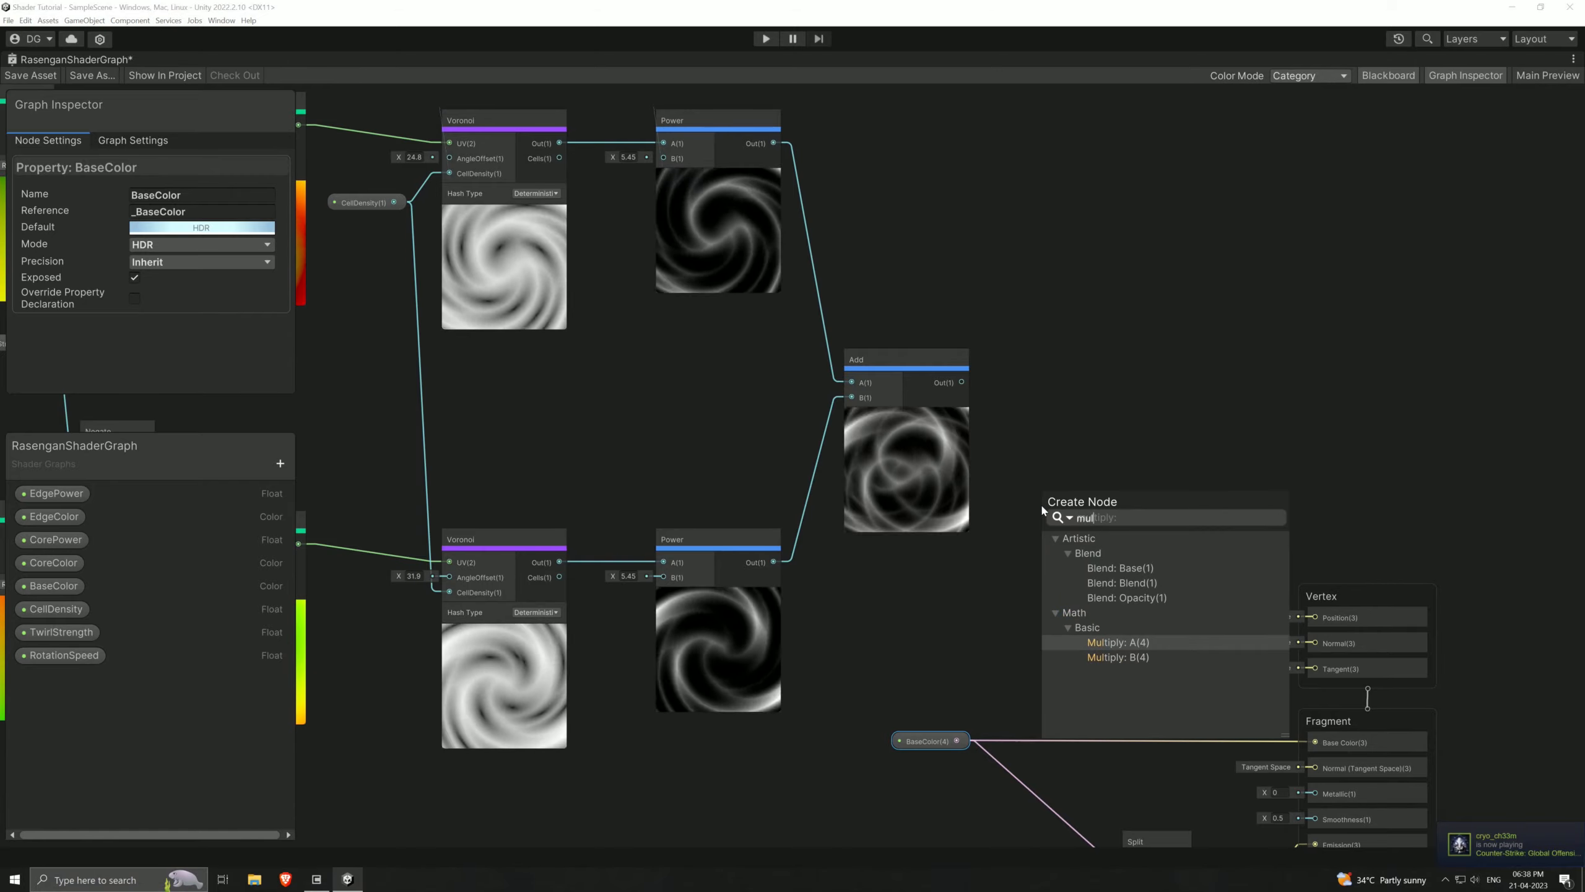
pyautogui.press('Return')
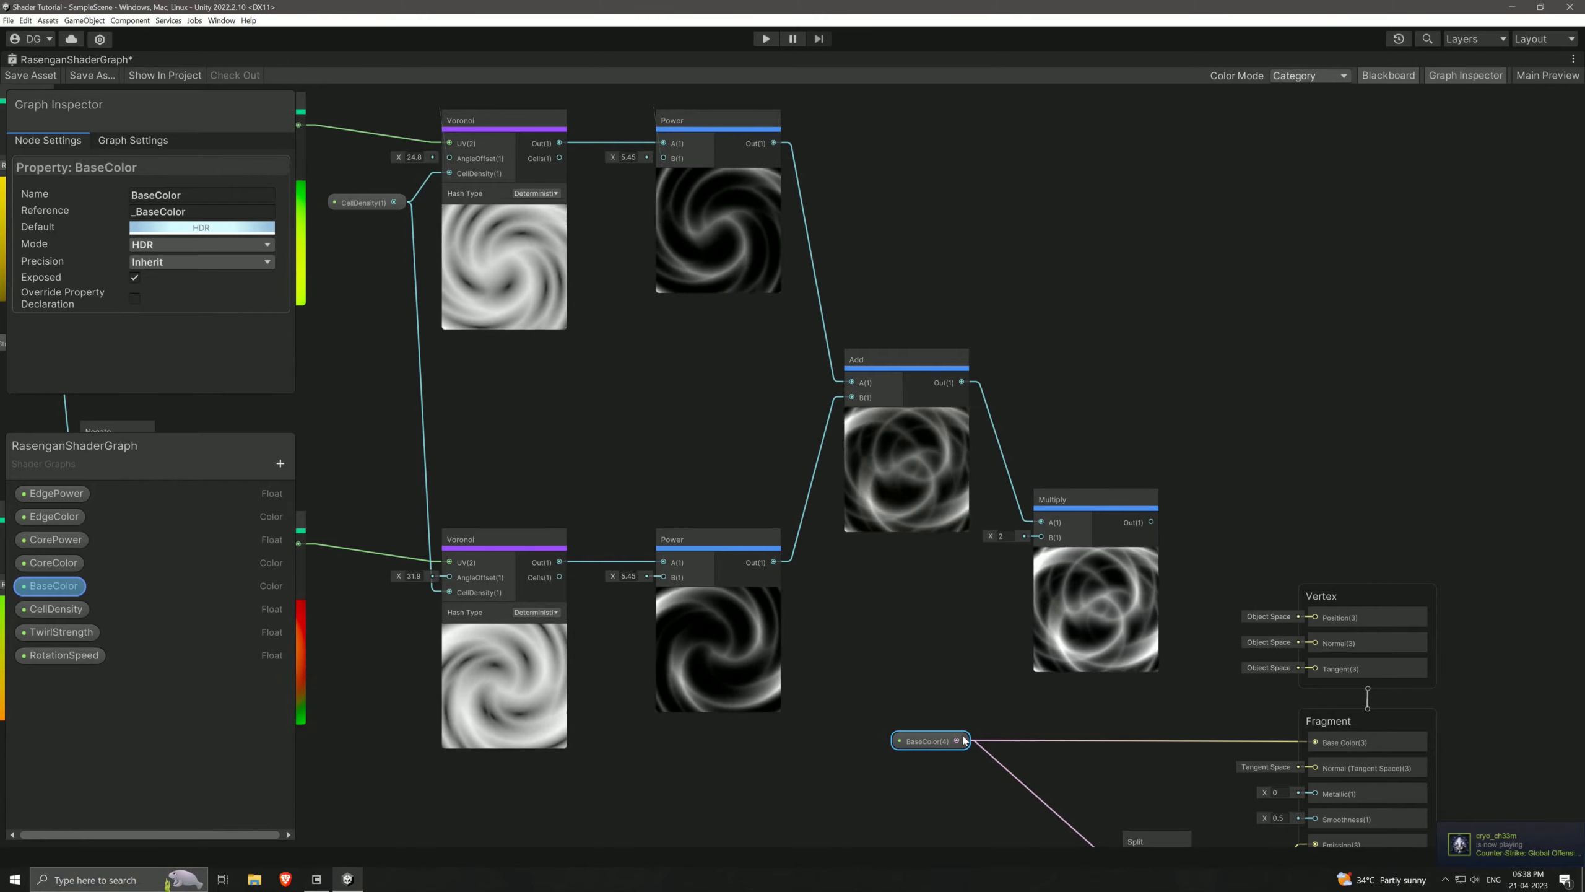
pyautogui.moveTo(958, 742); pyautogui.dragTo(1041, 537)
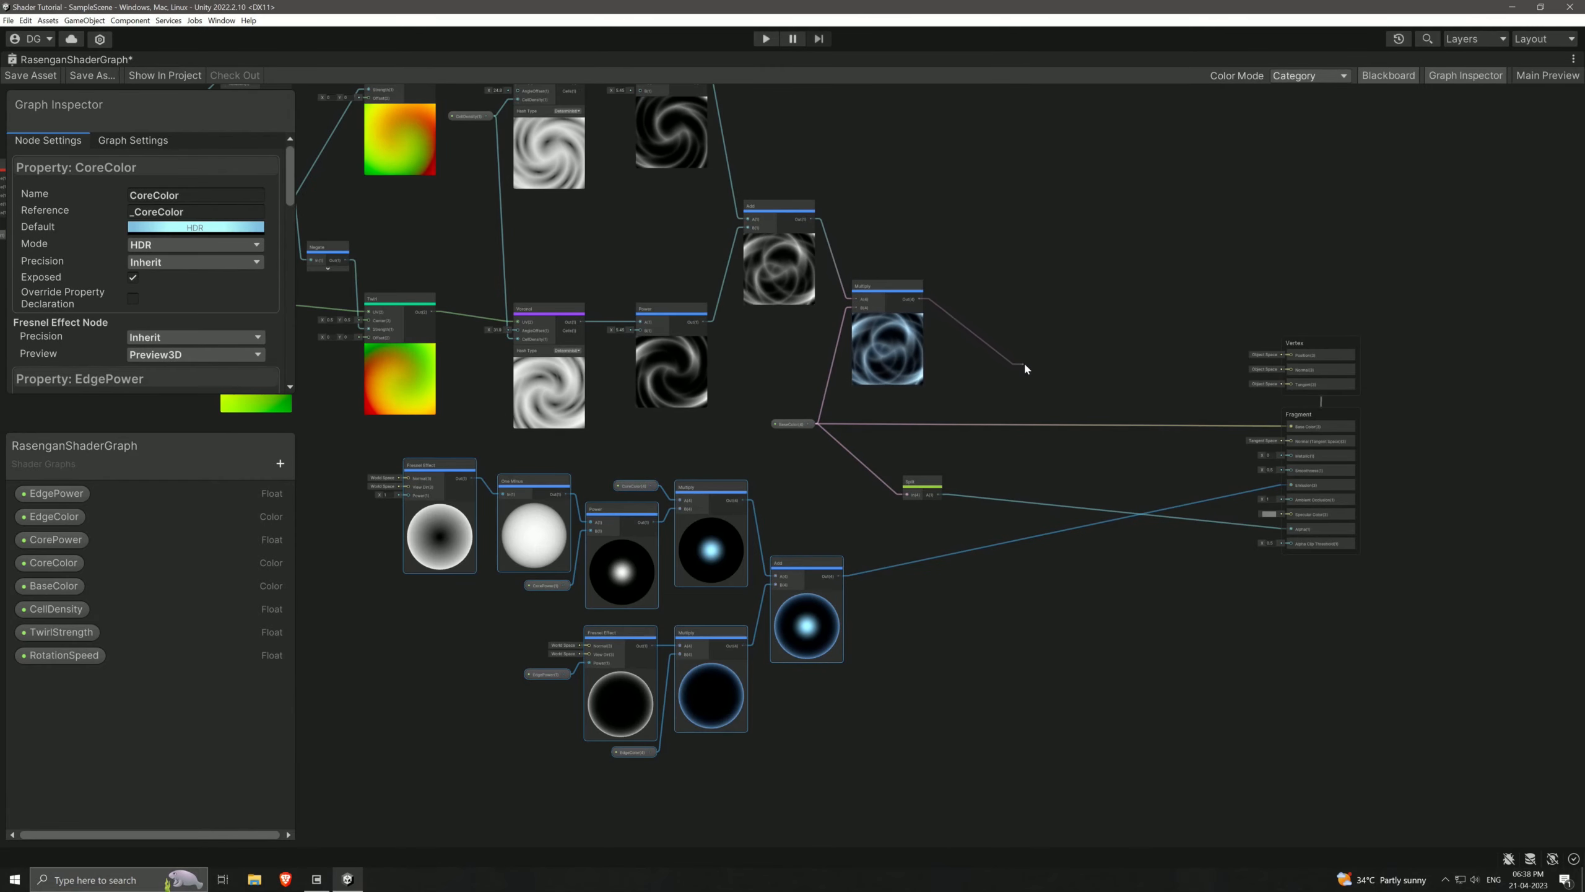
# Step: Combine the coloured swirl with the core-and-edge glow in a new Add node and feed the result to the Fragment's Emission
pyautogui.moveTo(1026, 369); pyautogui.dragTo(1030, 370)
pyautogui.write('add')
pyautogui.click(1126, 451)
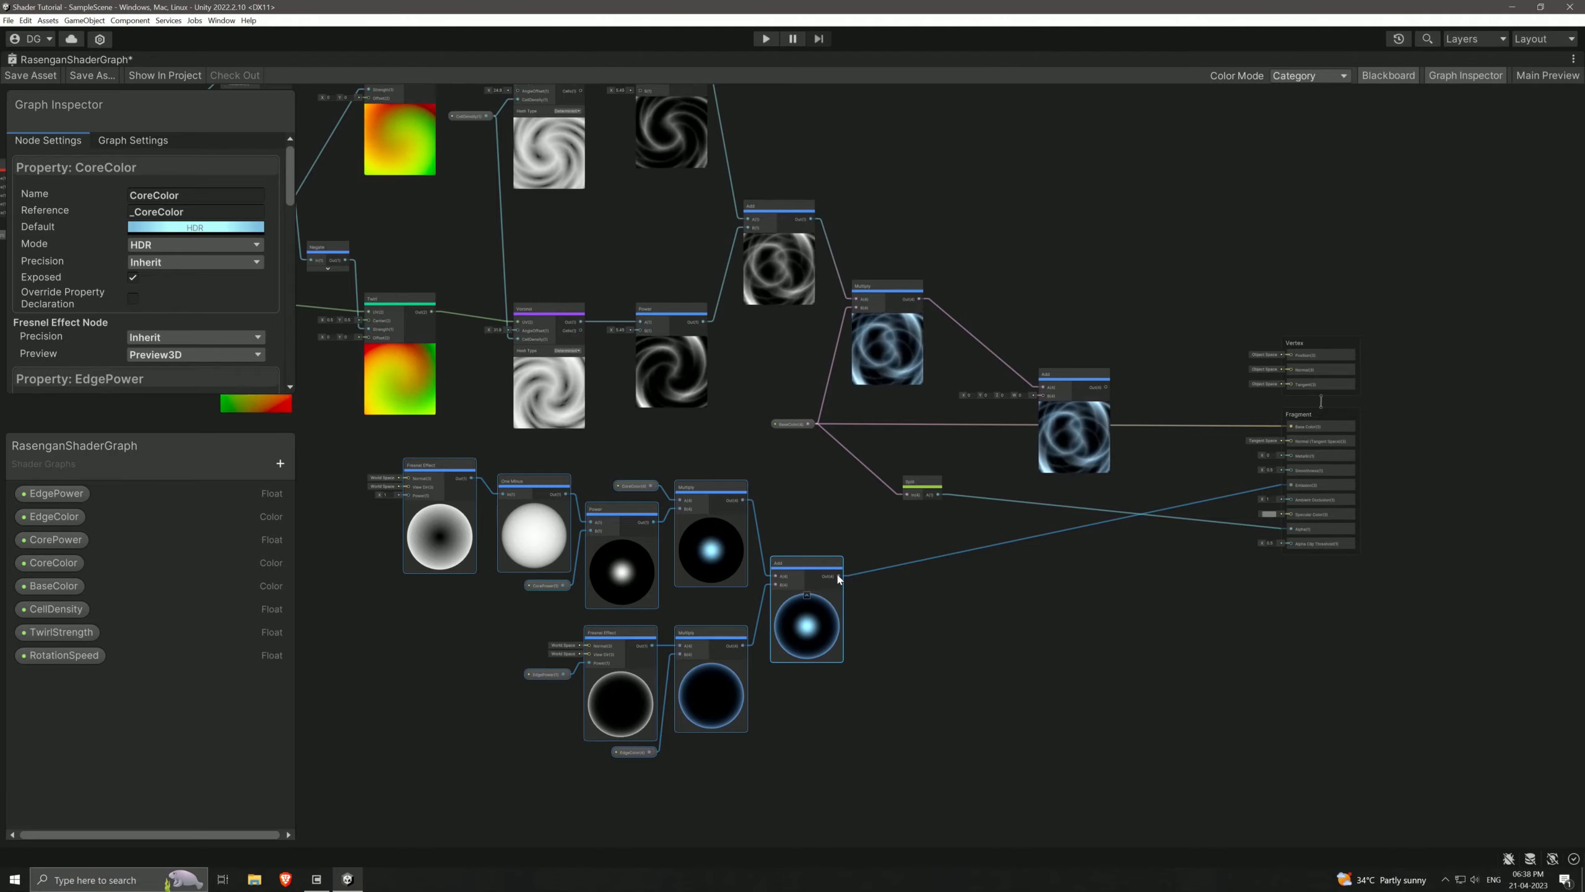
pyautogui.moveTo(839, 578); pyautogui.dragTo(1291, 485)
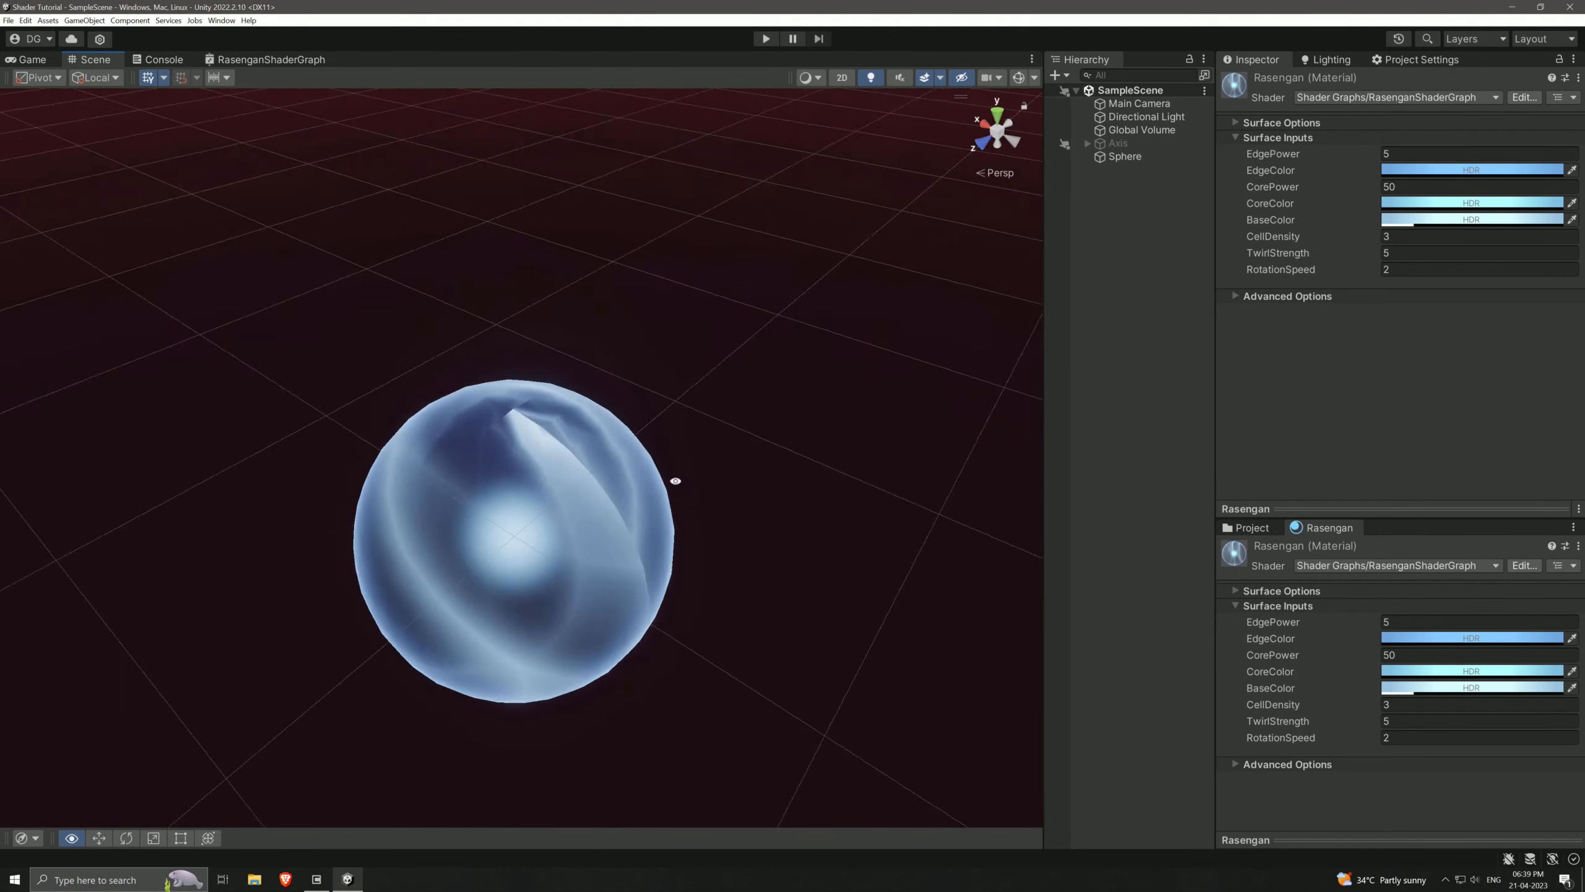
# Step: Examine how the swirl wraps around the sphere from several angles, including the top view, marking directions with red lines
pyautogui.keyDown('alt'); pyautogui.moveTo(326, 399); pyautogui.dragTo(254, 608); pyautogui.keyUp('alt')
pyautogui.keyDown('alt'); pyautogui.moveTo(323, 670); pyautogui.dragTo(746, 464); pyautogui.keyUp('alt')
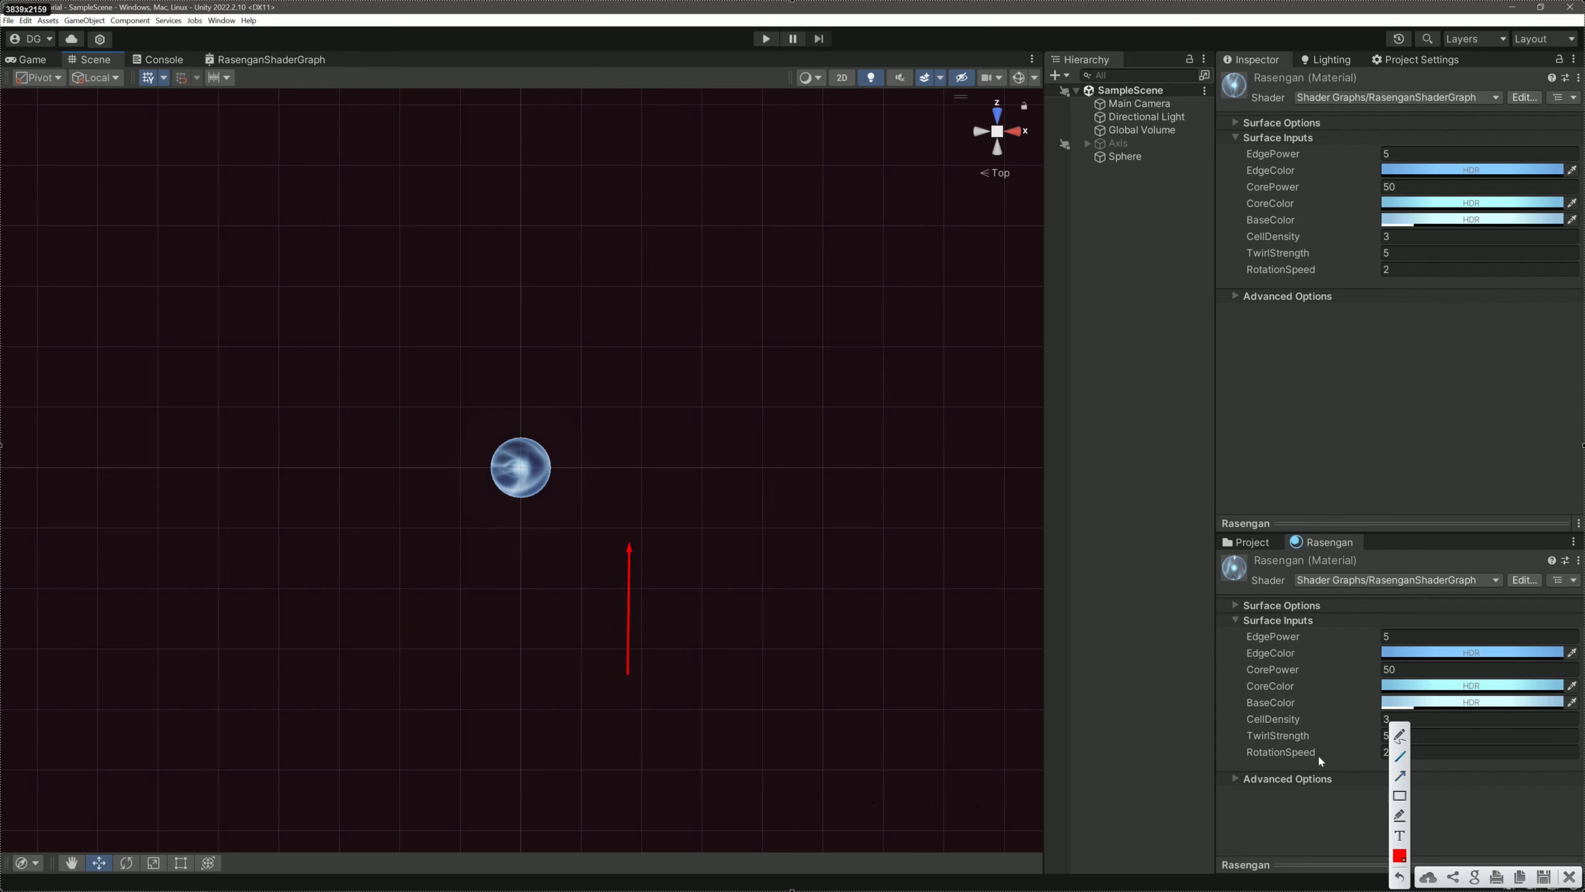
pyautogui.moveTo(498, 629)
pyautogui.mouseDown()
pyautogui.moveTo(836, 639)
pyautogui.moveTo(757, 628)
pyautogui.mouseUp()
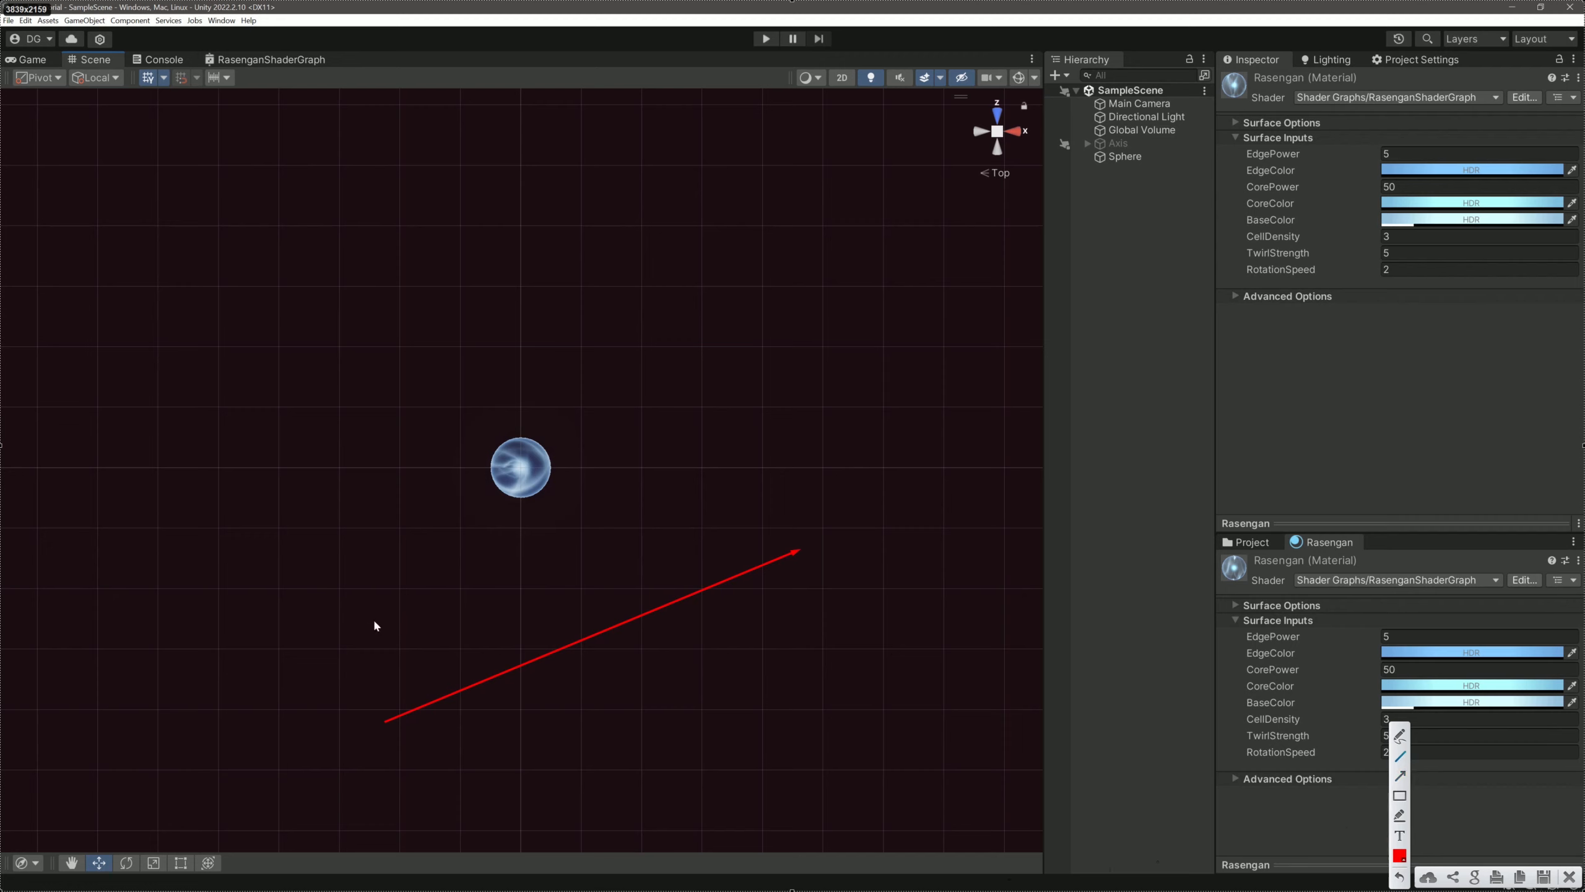
pyautogui.moveTo(374, 619); pyautogui.dragTo(426, 802)
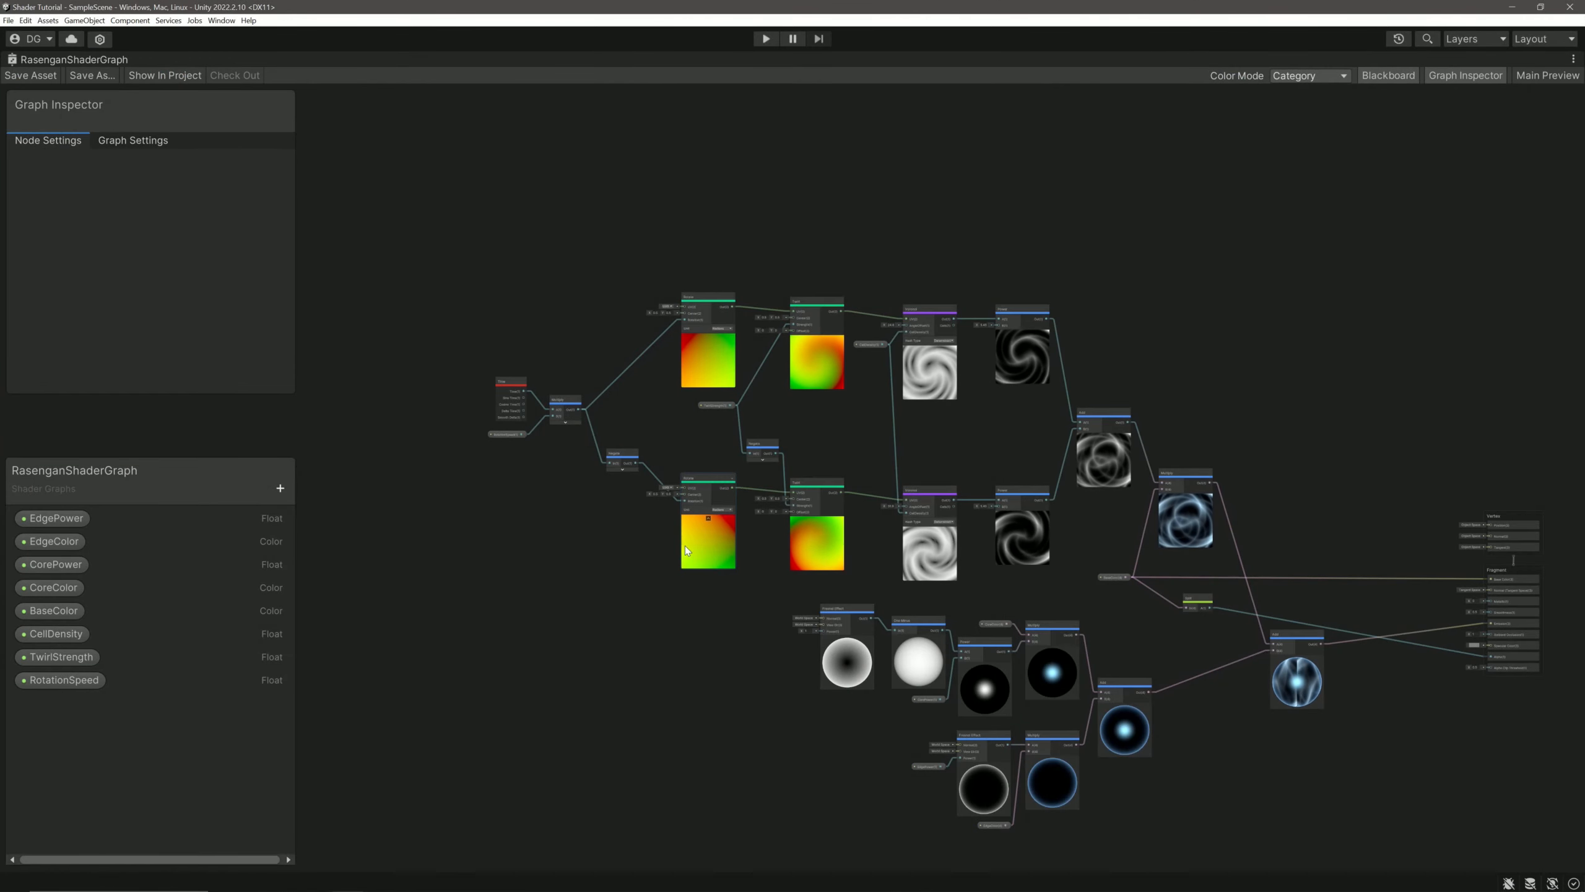
# Step: Create a Position node above the Time node in the shader graph and set its space to View
pyautogui.scroll(6, 645, 465)
pyautogui.moveTo(390, 207); pyautogui.dragTo(771, 419, button='middle')
pyautogui.press('space')
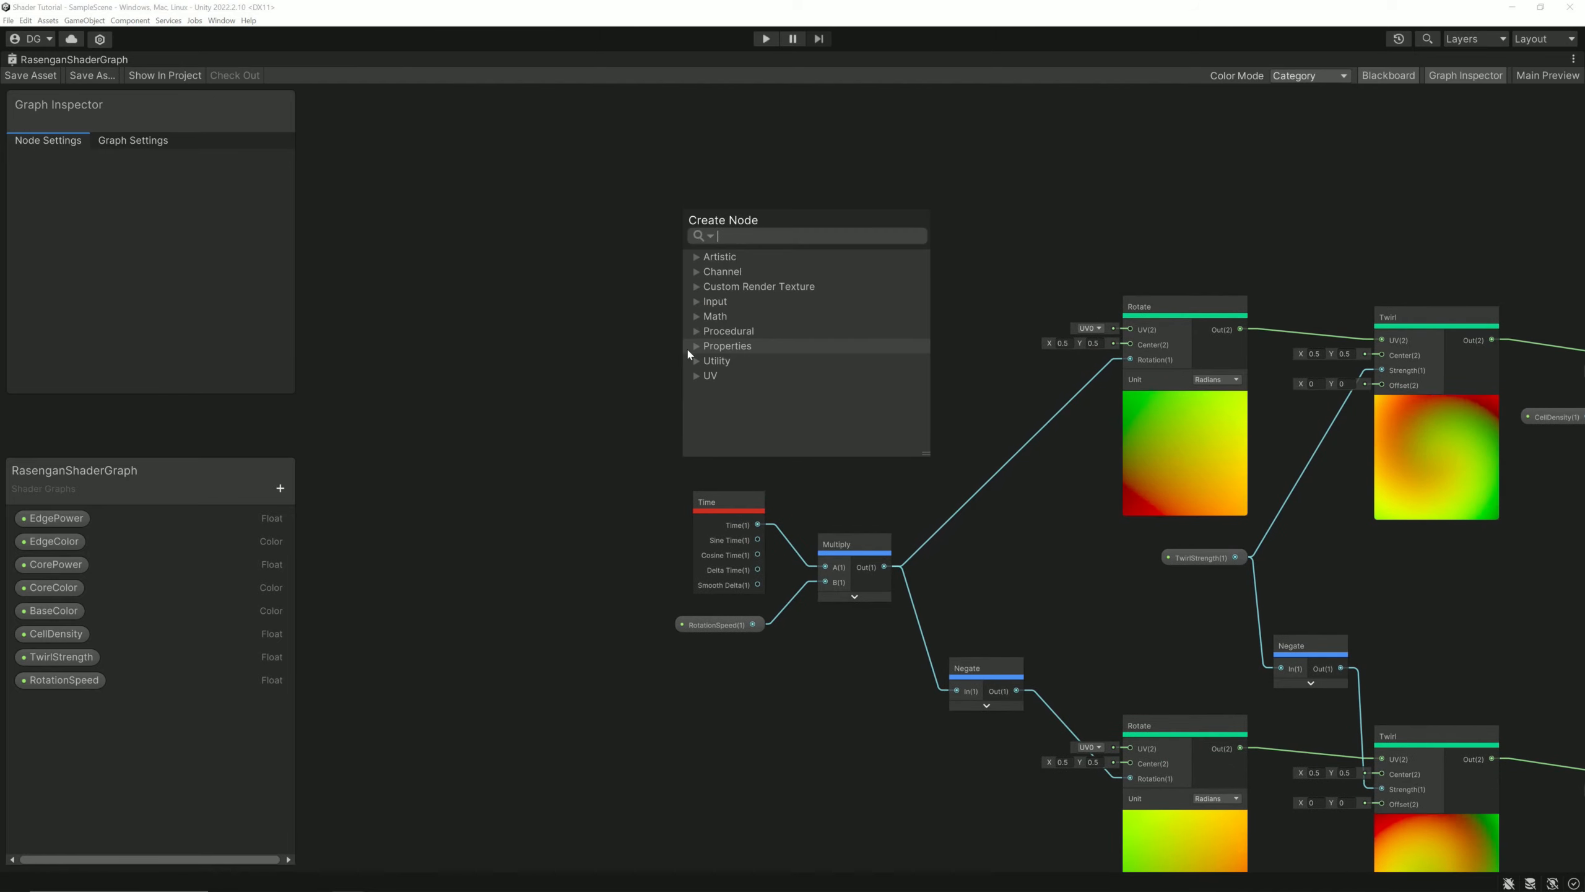
pyautogui.write('pos')
pyautogui.press('Return')
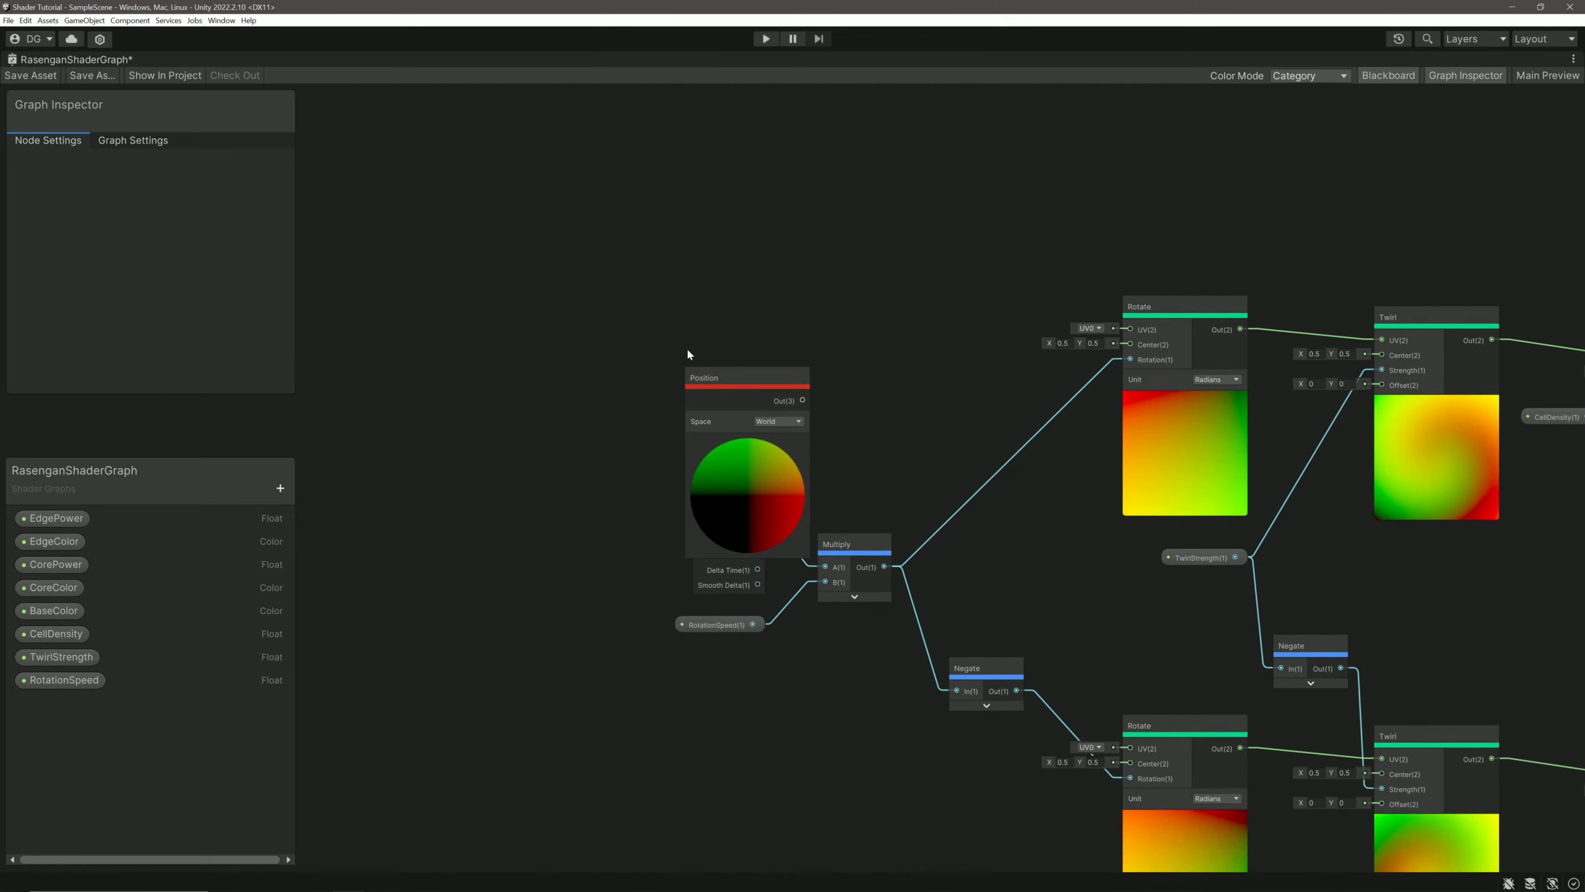
pyautogui.moveTo(739, 372); pyautogui.dragTo(721, 297)
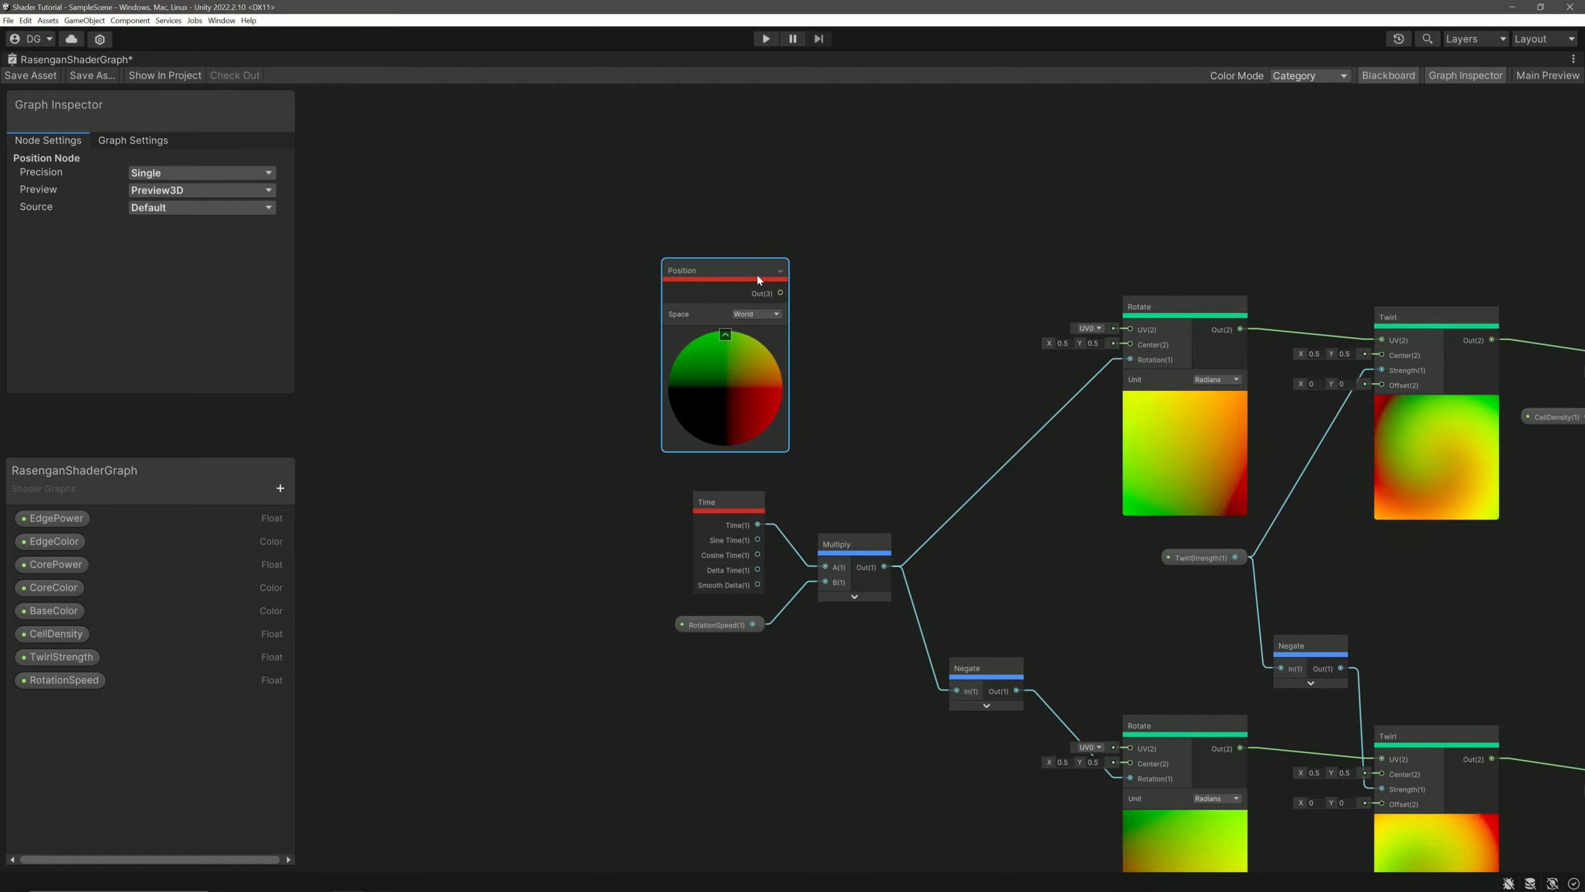
pyautogui.click(757, 314)
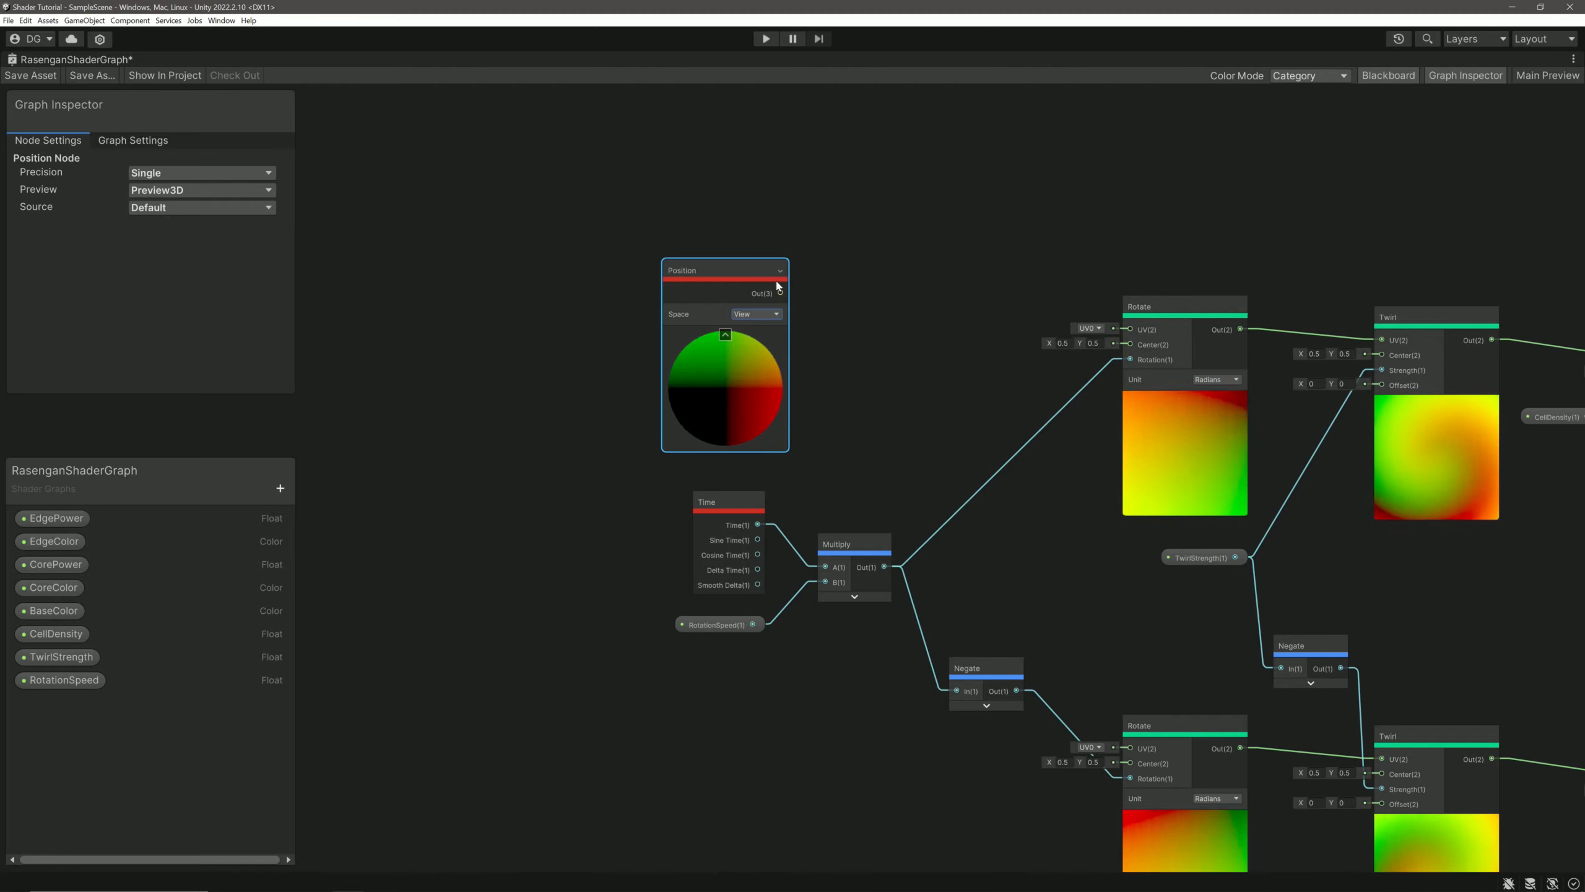
# Step: Feed the Position output into a new Normalize node placed beside it
pyautogui.moveTo(855, 318); pyautogui.dragTo(857, 315)
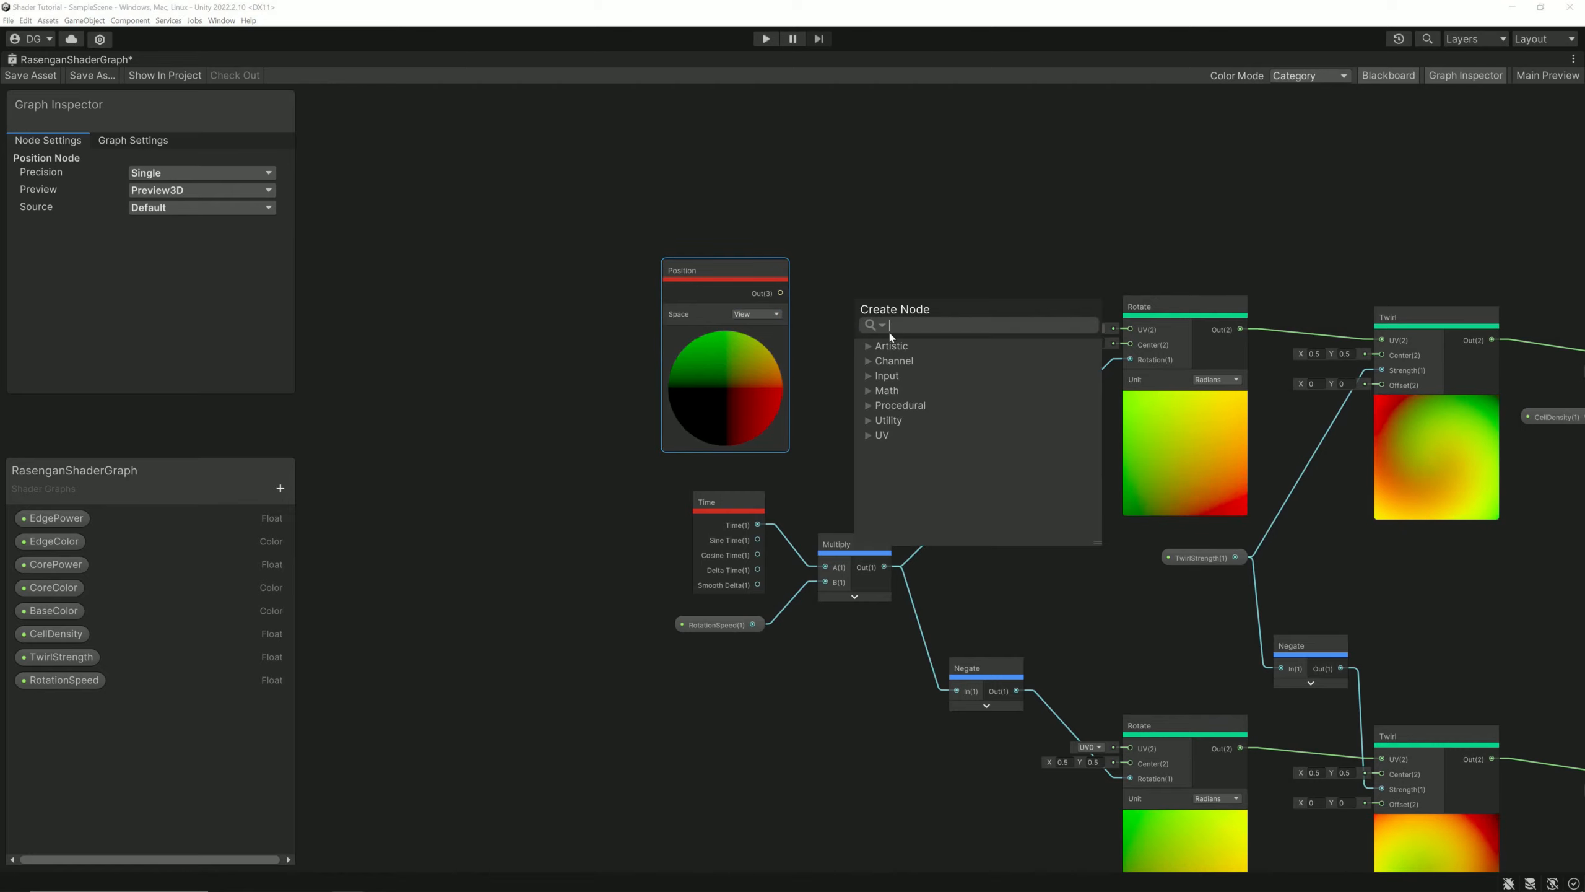
pyautogui.write('normalize')
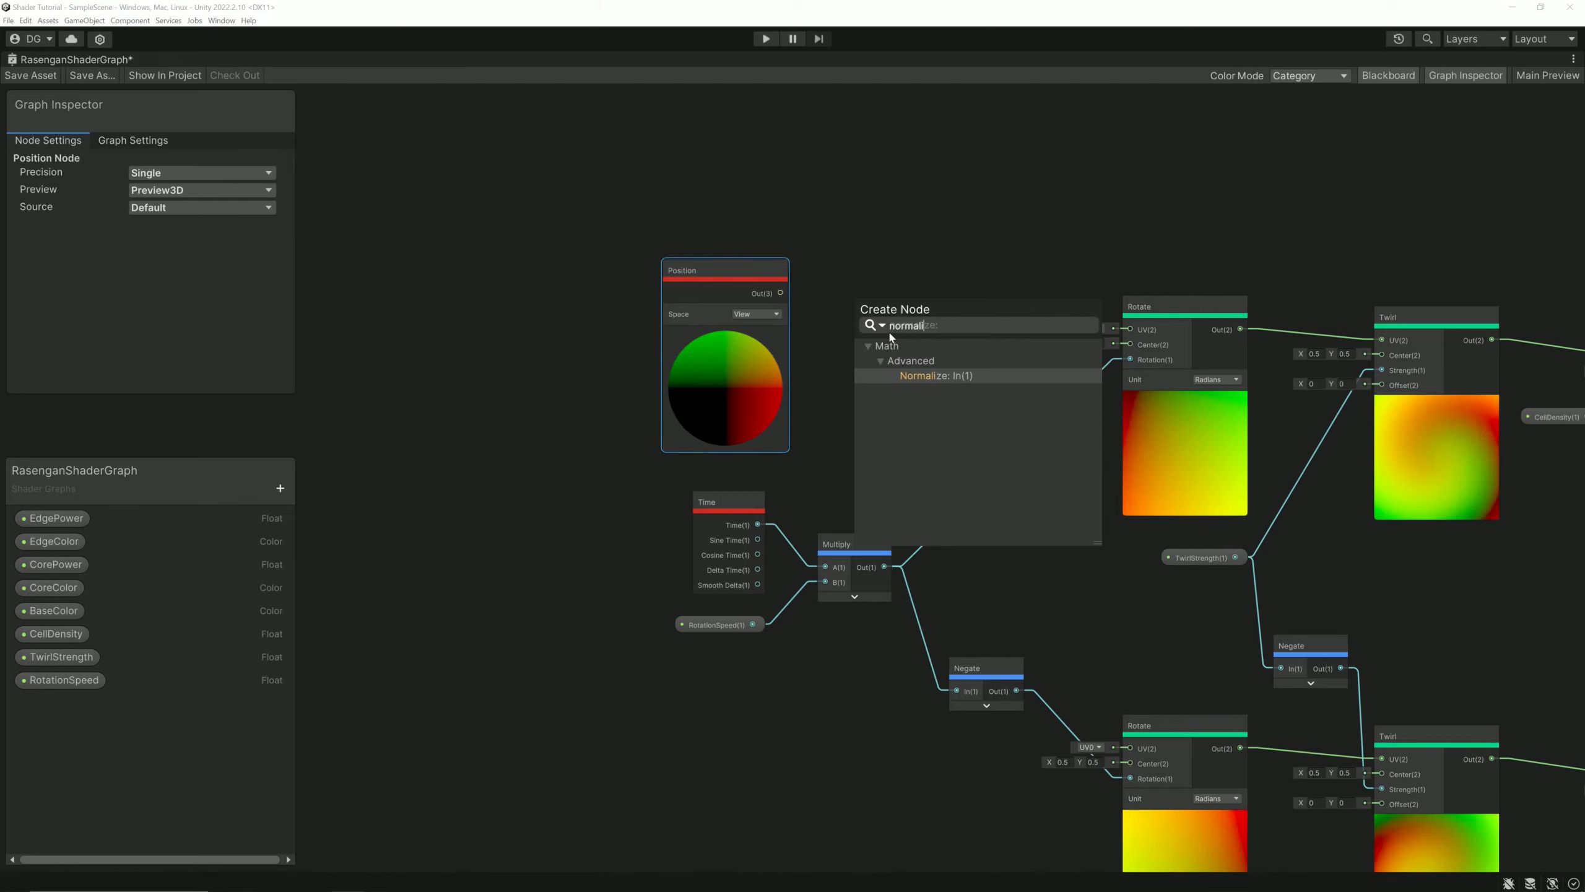
pyautogui.press('Return')
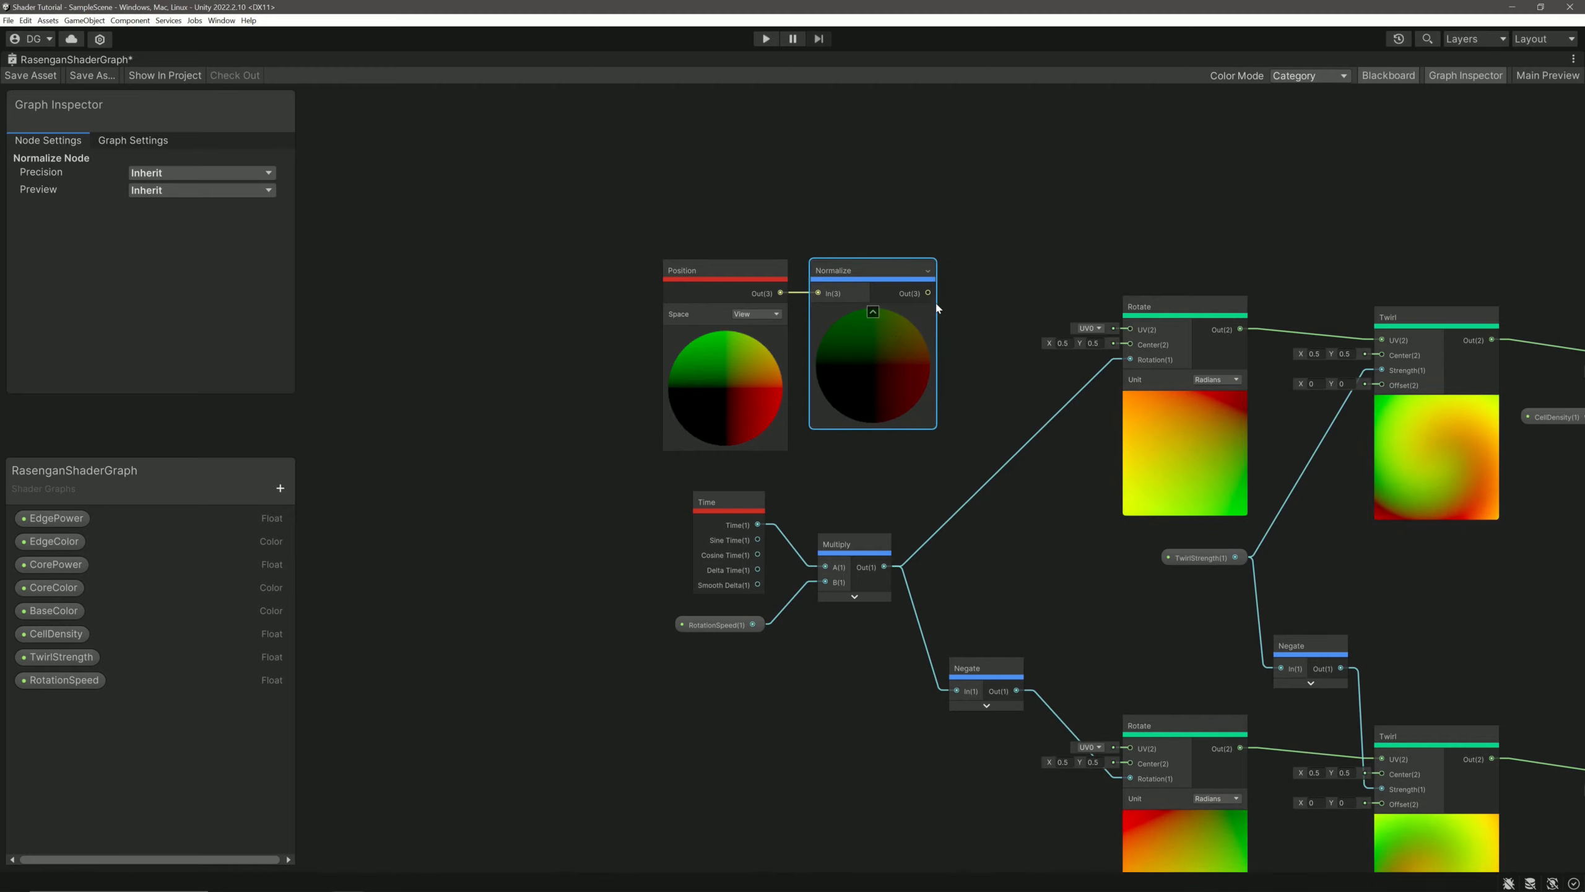
# Step: Pass the Normalize output through a new Tiling And Offset node's UV input and connect its output to both Rotate nodes' UV
pyautogui.moveTo(1004, 215); pyautogui.dragTo(1010, 214)
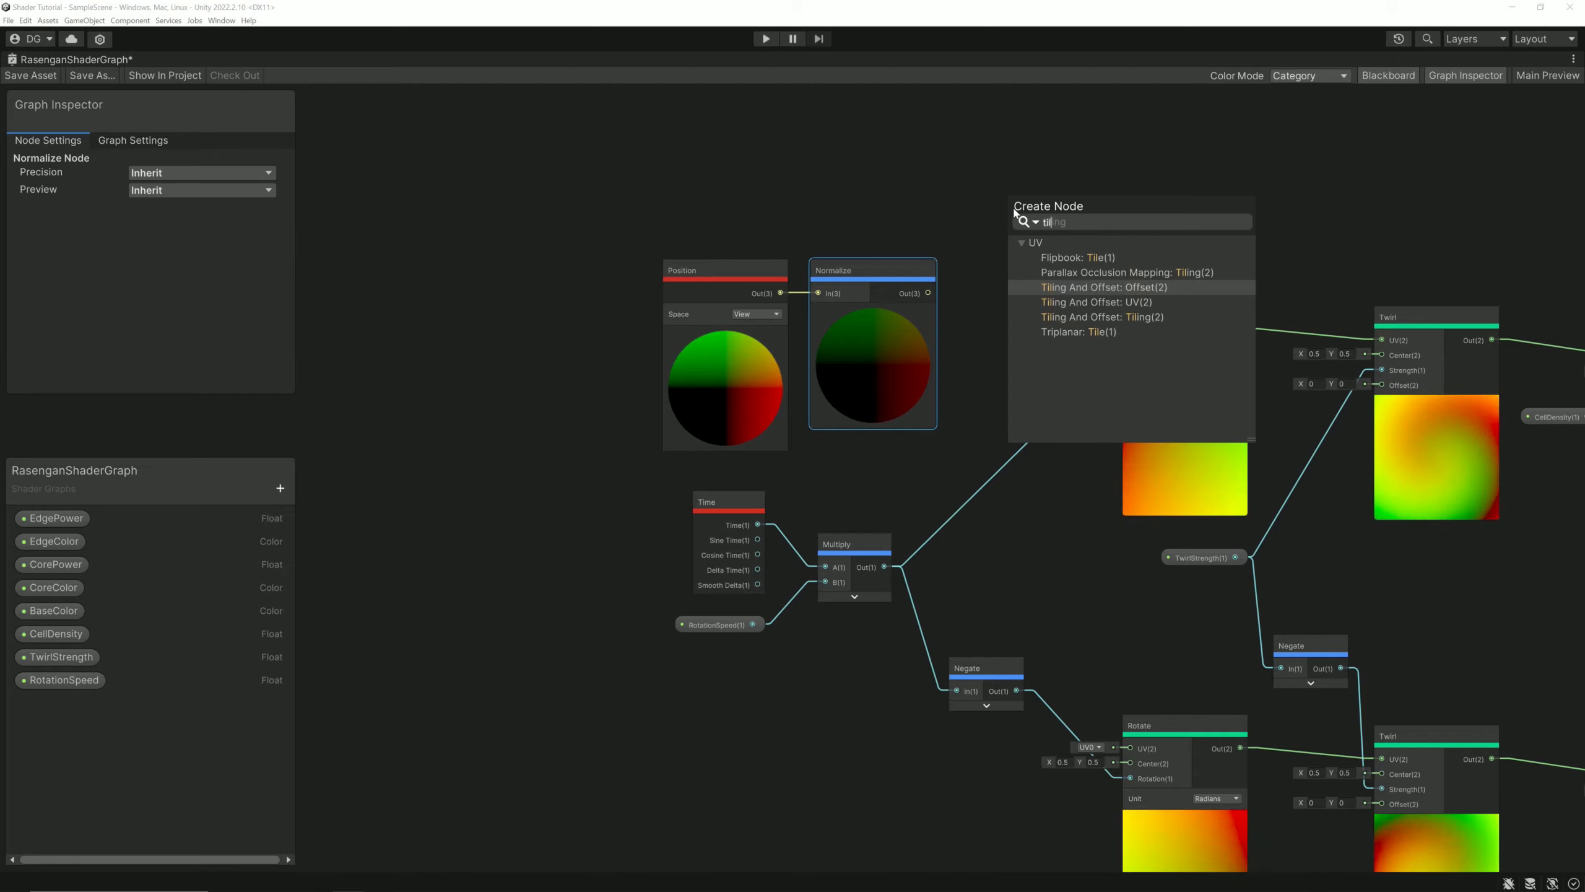
pyautogui.press('Return')
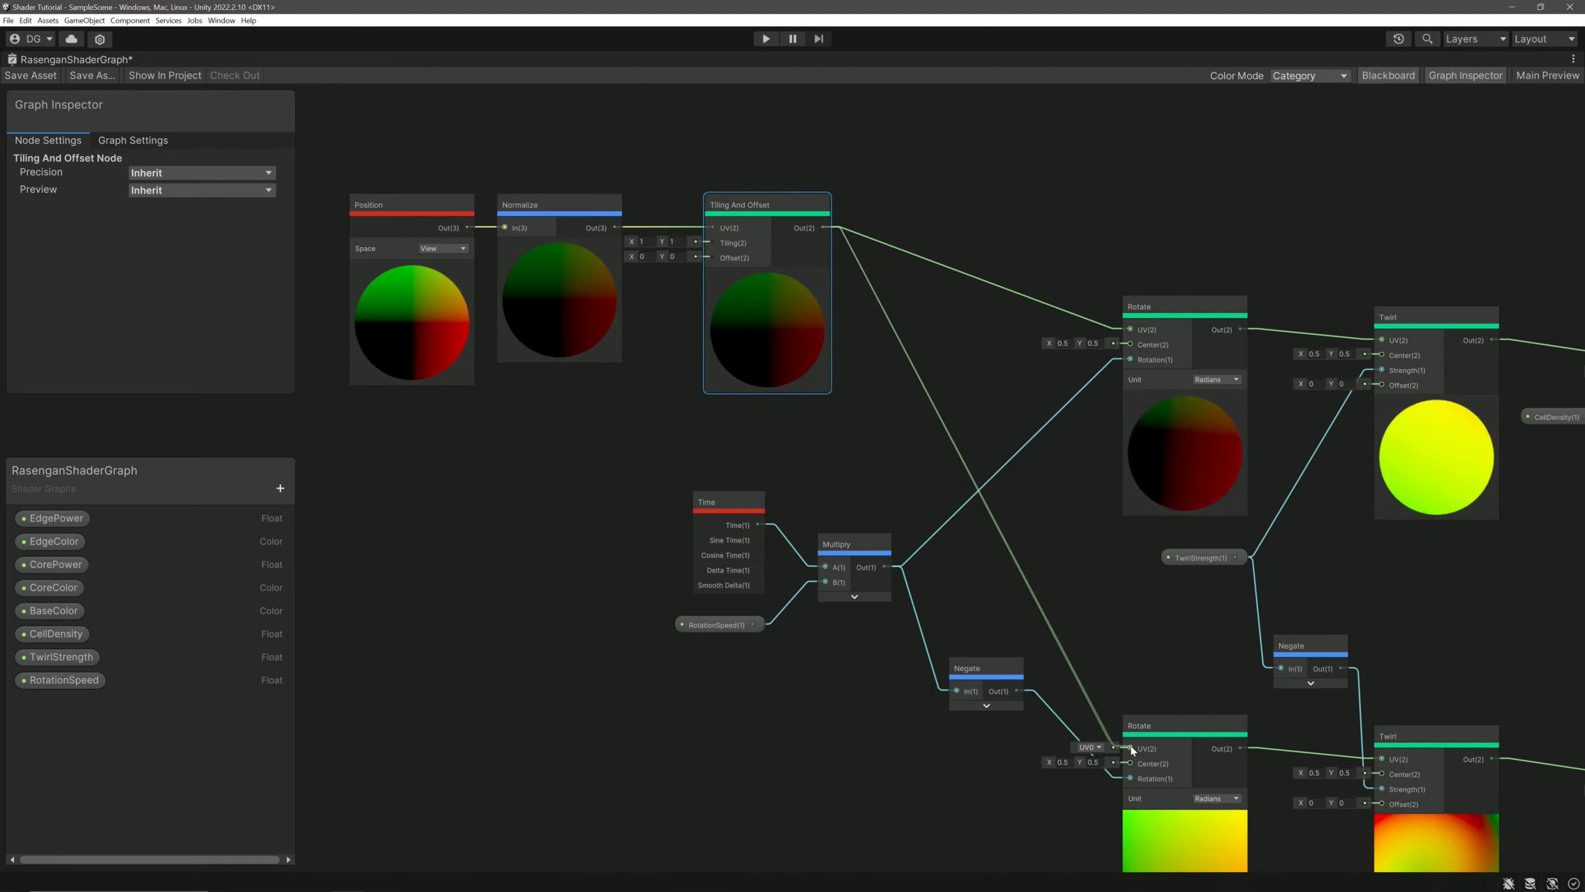
pyautogui.moveTo(1156, 669); pyautogui.dragTo(1073, 552, button='middle')
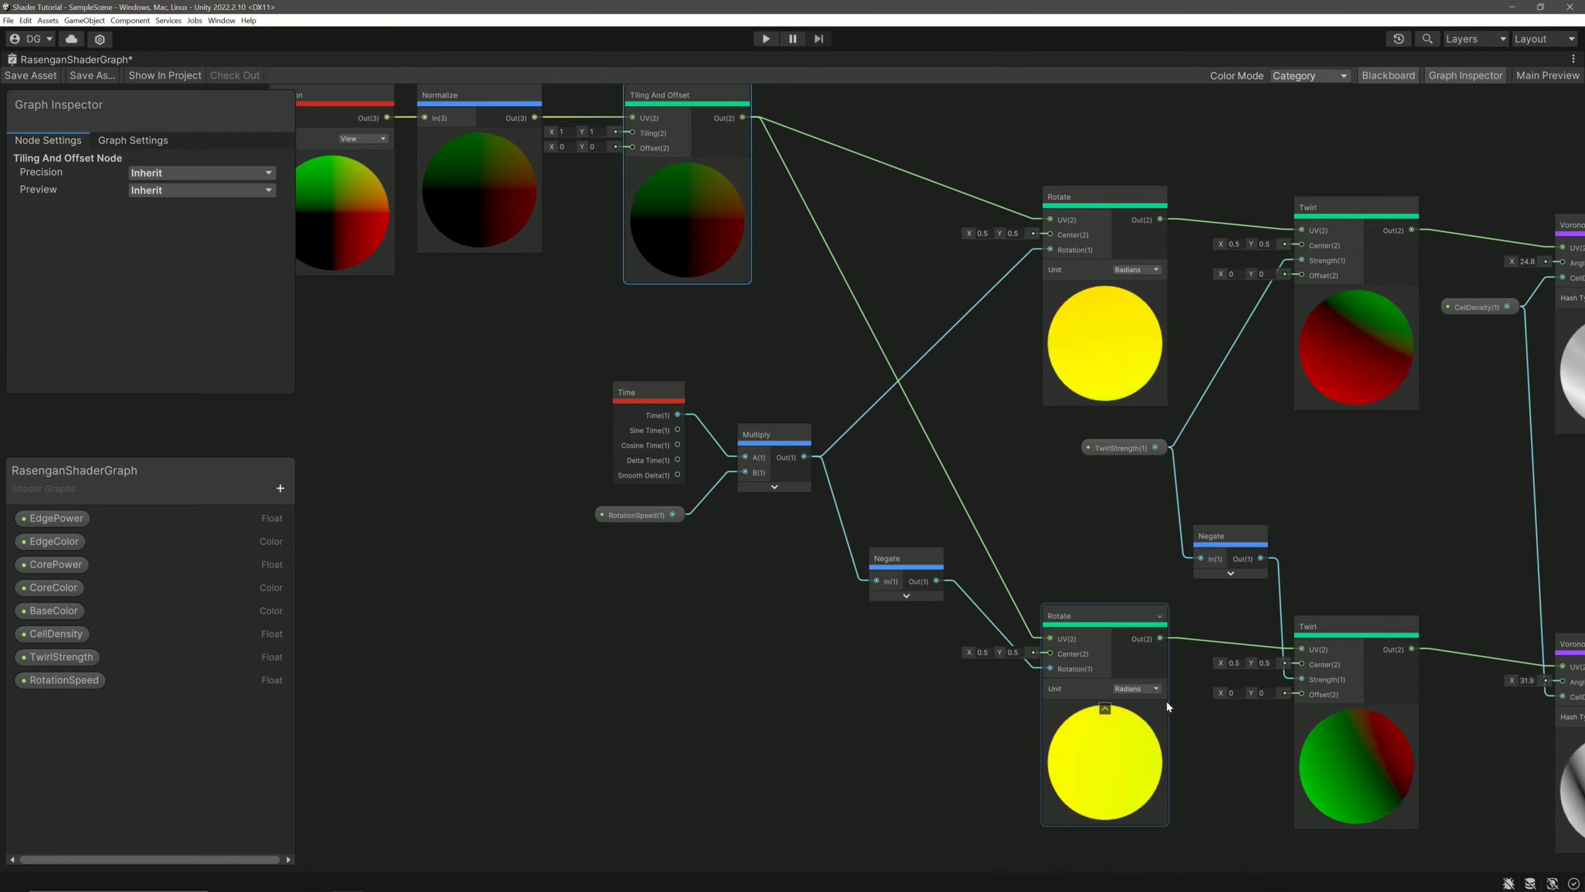
# Step: Set the Tiling And Offset node's Offset to 0.5 in both X and Y
pyautogui.moveTo(887, 228); pyautogui.dragTo(1043, 345, button='middle')
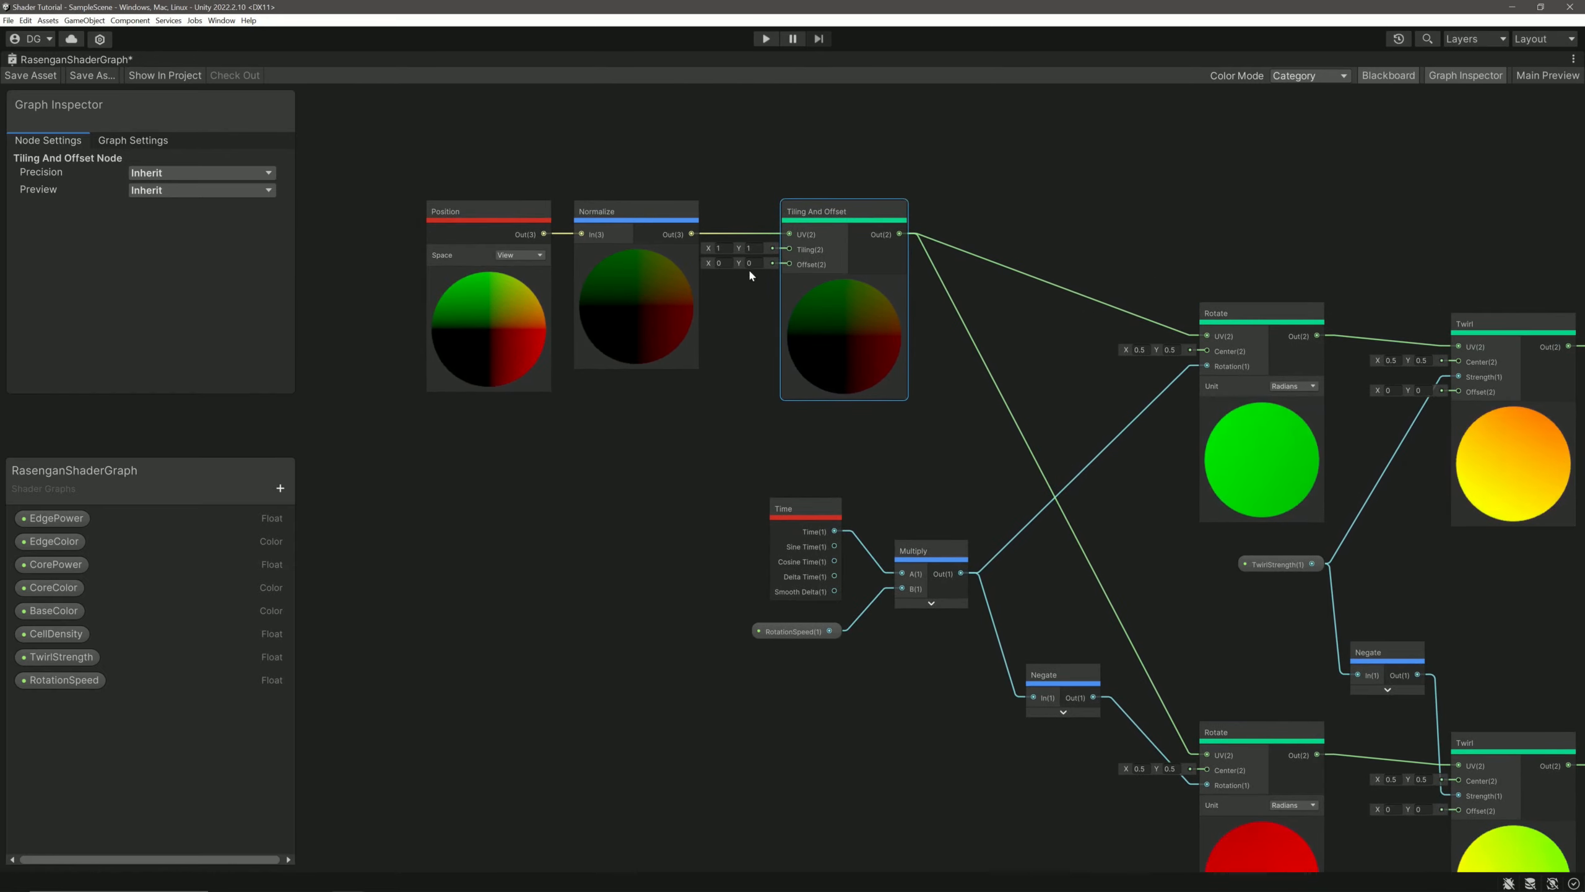
pyautogui.click(721, 263)
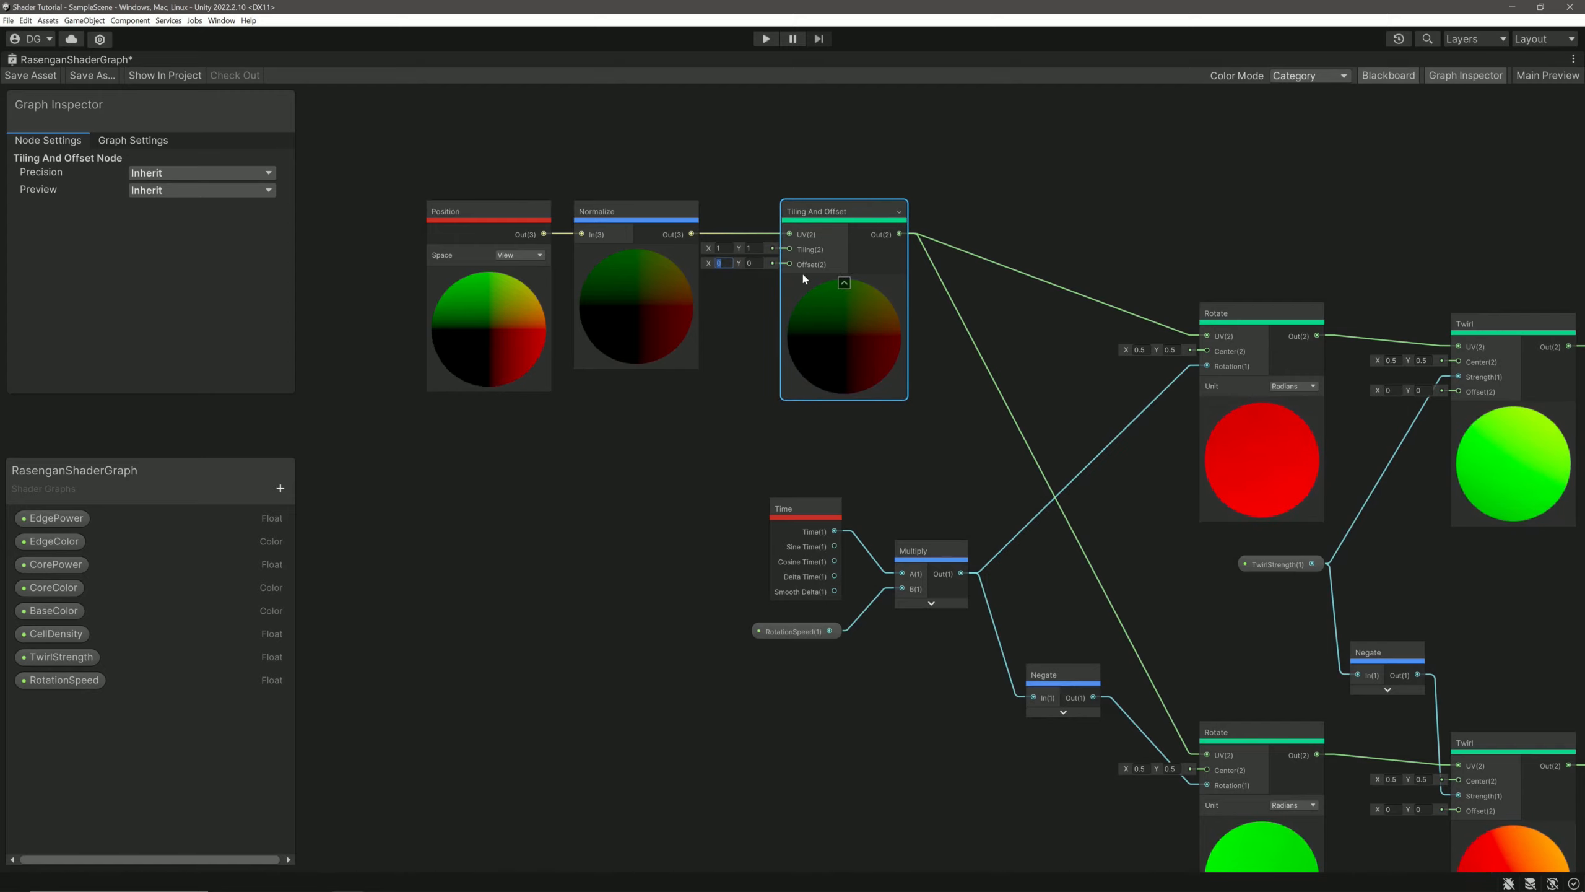
pyautogui.write('.5')
pyautogui.press('Tab')
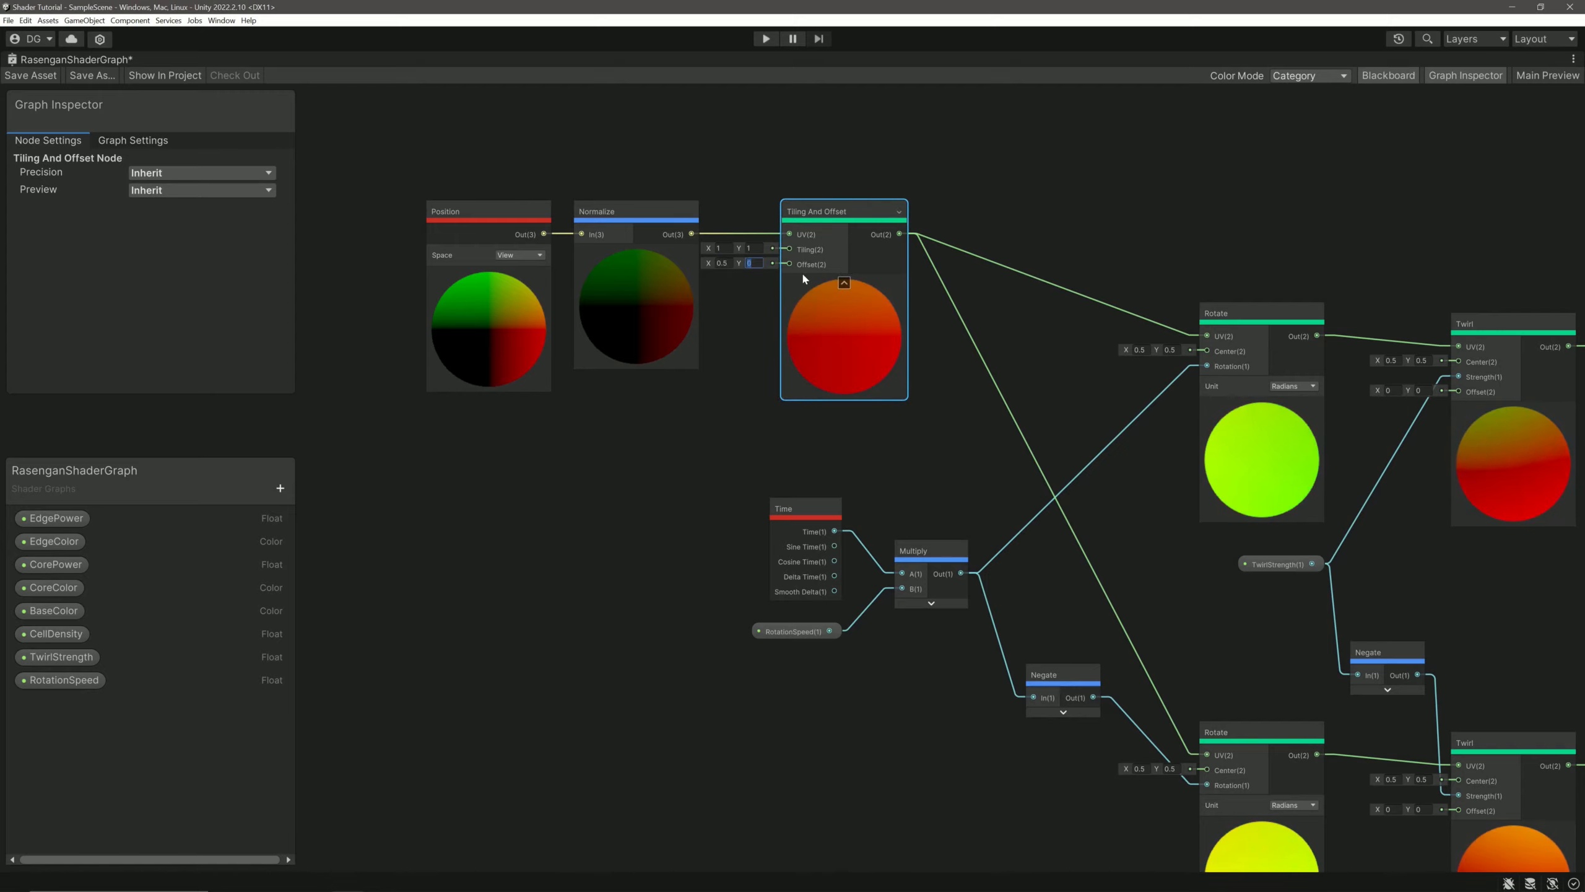
pyautogui.write('.5')
pyautogui.scroll(-5, 835, 287)
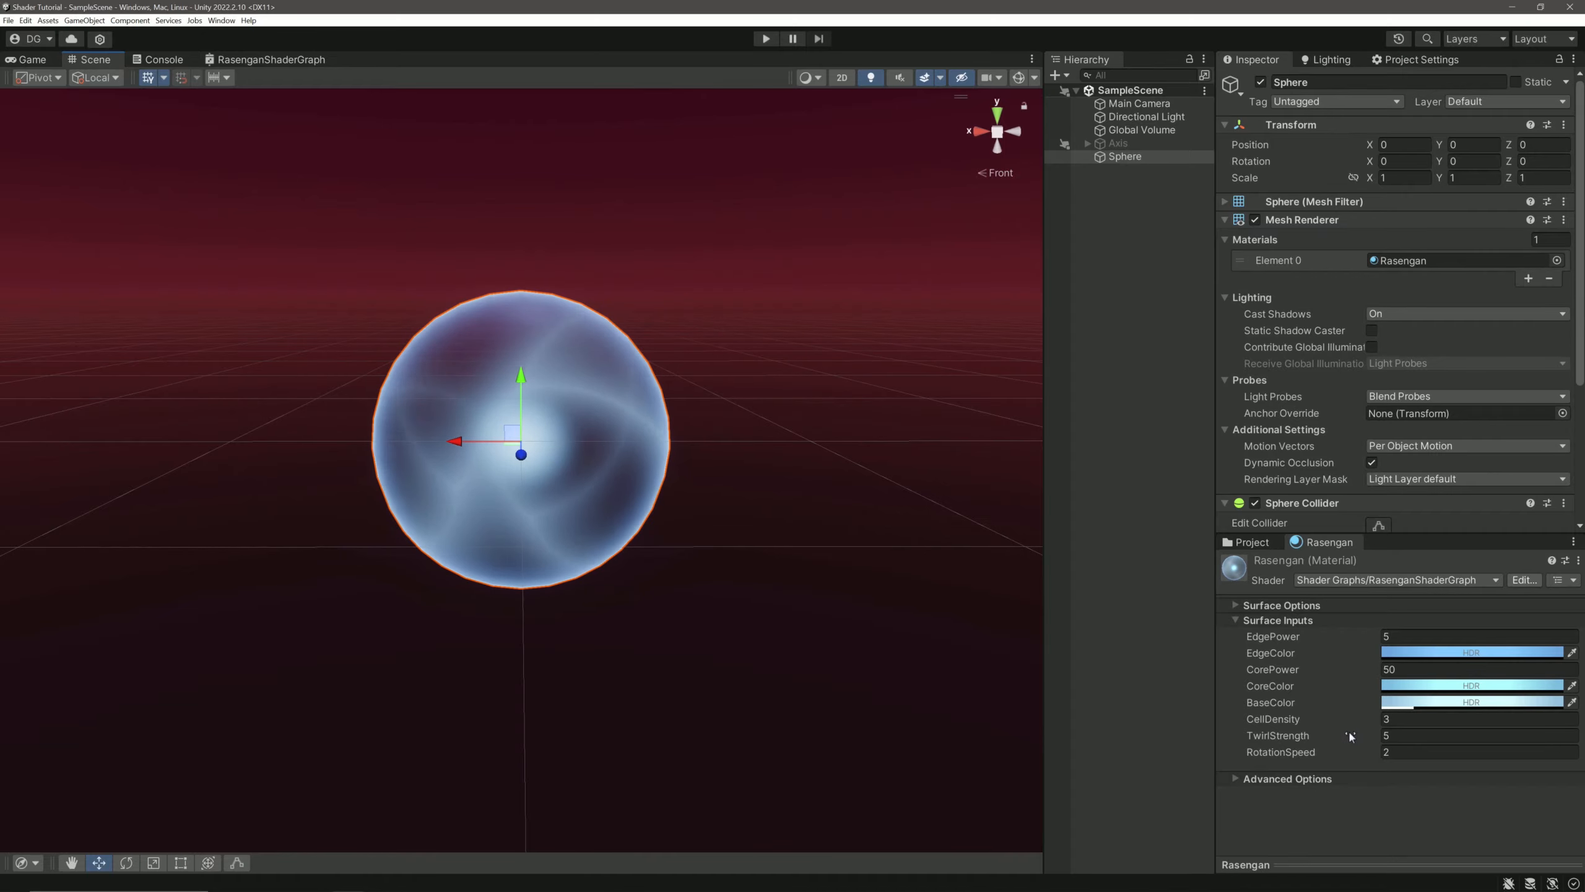
# Step: Raise the Rasengan material's CellDensity to 12.03 and its TwirlStrength to 20.36
pyautogui.moveTo(1353, 720); pyautogui.dragTo(1490, 709)
pyautogui.moveTo(1364, 735); pyautogui.dragTo(1407, 729)
# Step: Change the Rasengan material's EdgeColor to a saturated blue and lower its EdgePower to 3.12
pyautogui.moveTo(1456, 693); pyautogui.dragTo(1463, 693)
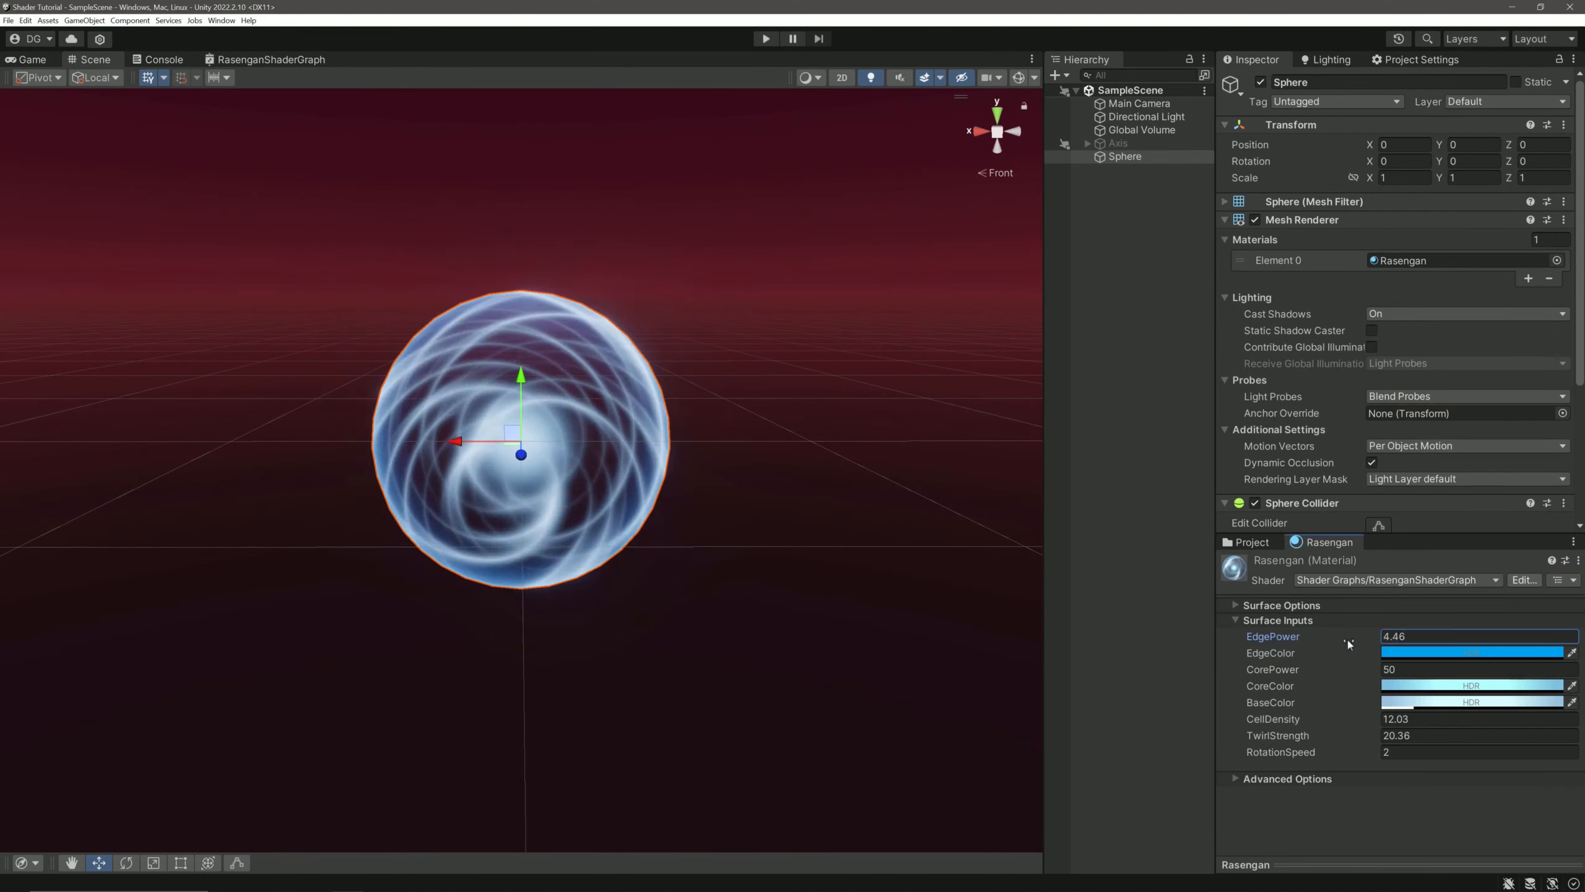
pyautogui.moveTo(1347, 639); pyautogui.dragTo(1324, 639)
# Step: Shift the material's BaseColor to a more saturated blue and fine-tune TwirlStrength to 21.26
pyautogui.click(1415, 705)
pyautogui.moveTo(1489, 547); pyautogui.dragTo(1511, 549)
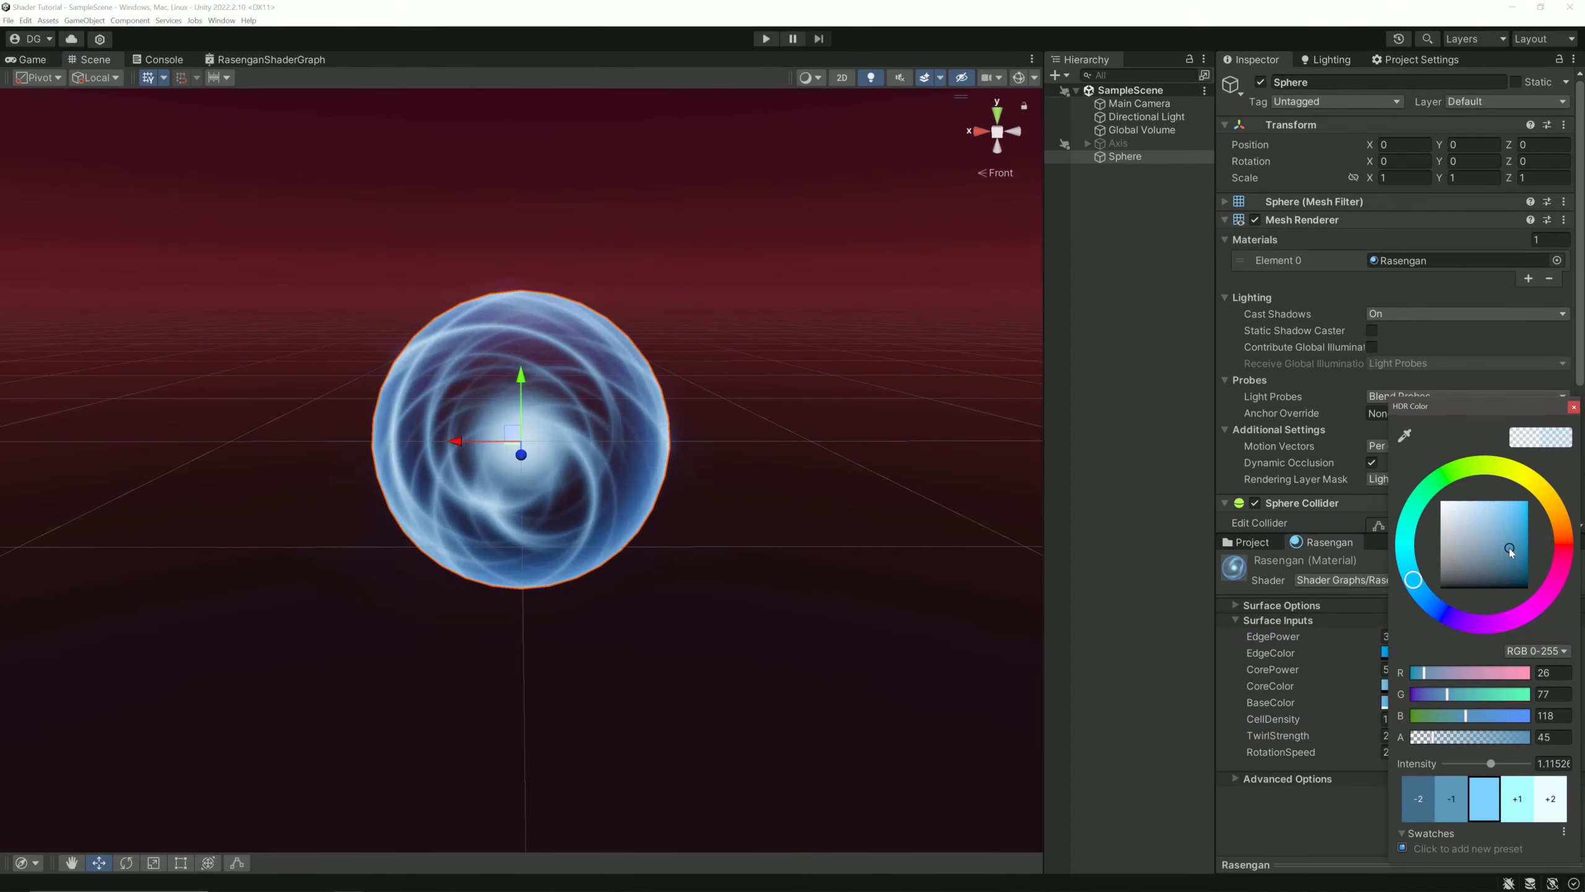
pyautogui.moveTo(1305, 736); pyautogui.dragTo(1333, 731)
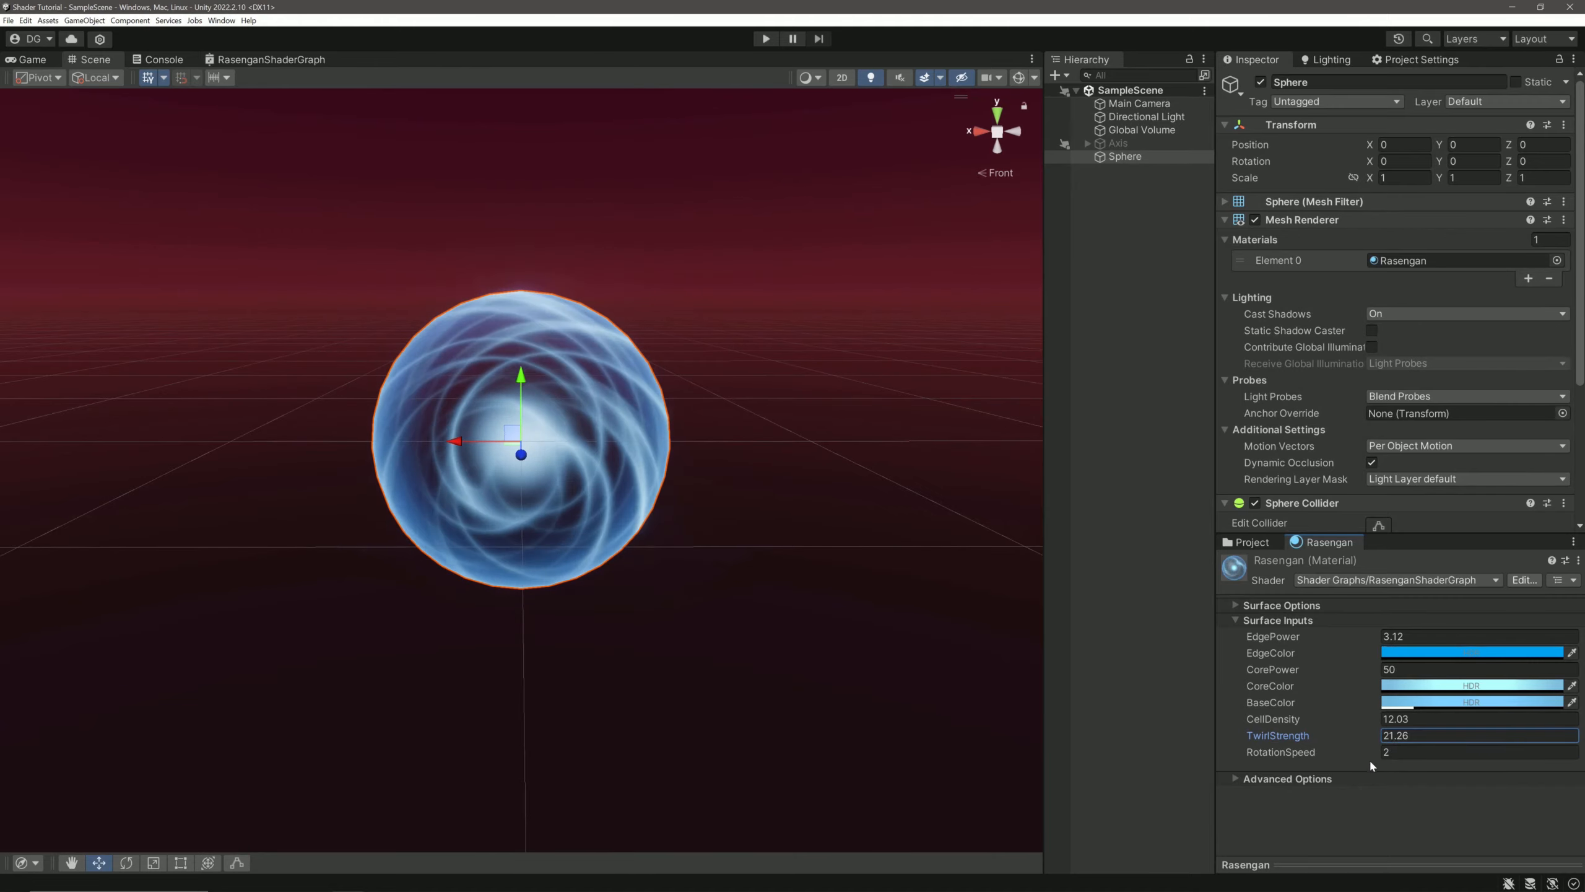
# Step: Set the Rasengan material's RotationSpeed to -5.8
pyautogui.click(1430, 752)
pyautogui.press('Home')
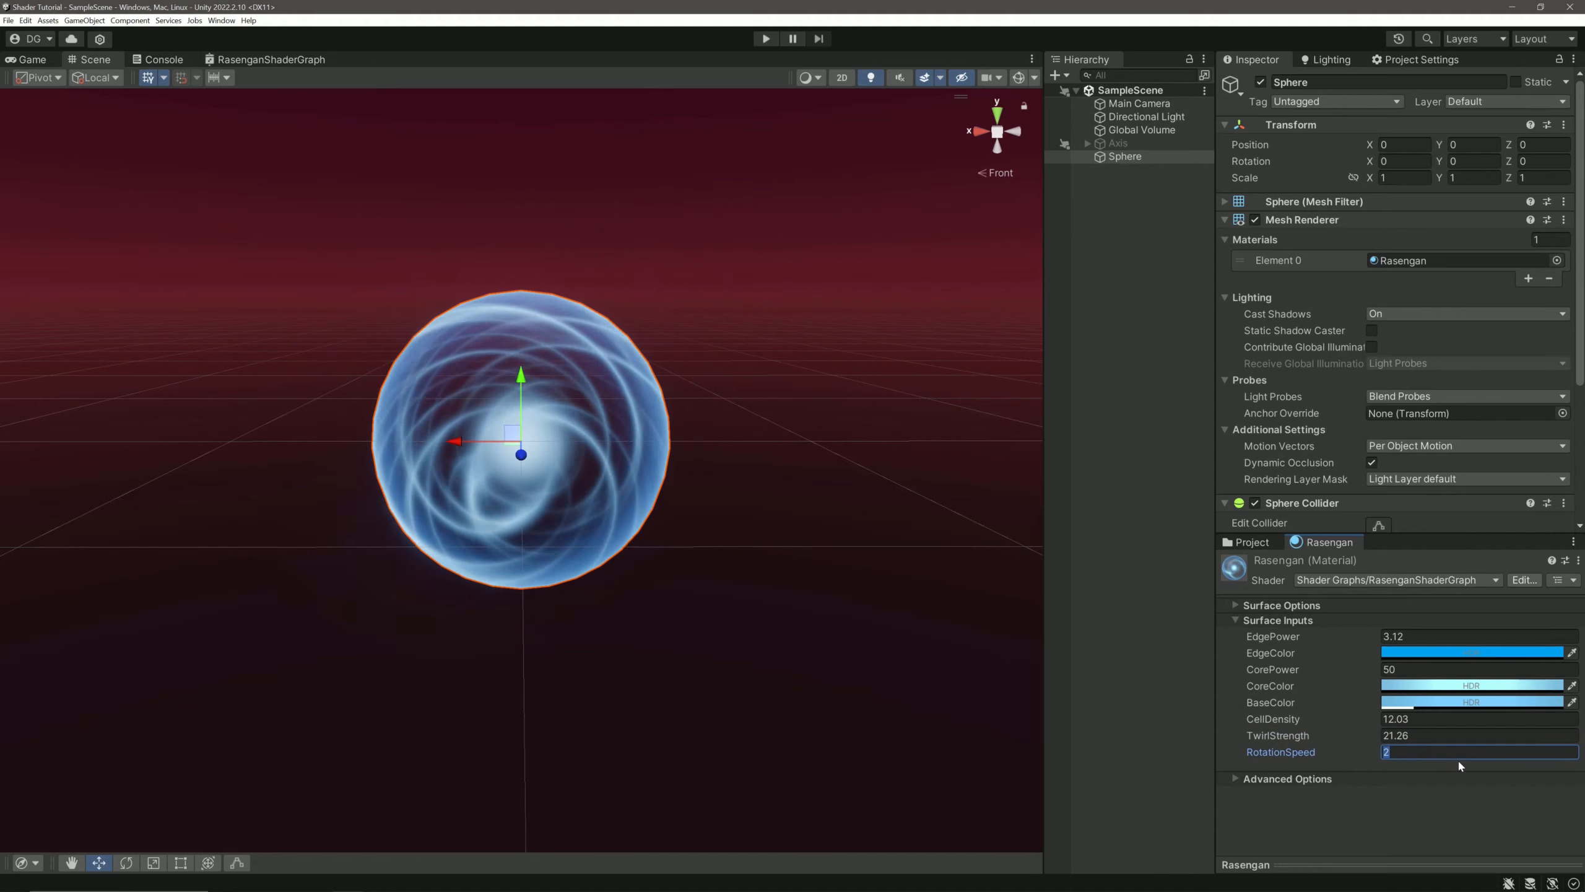
pyautogui.write('-5.8')
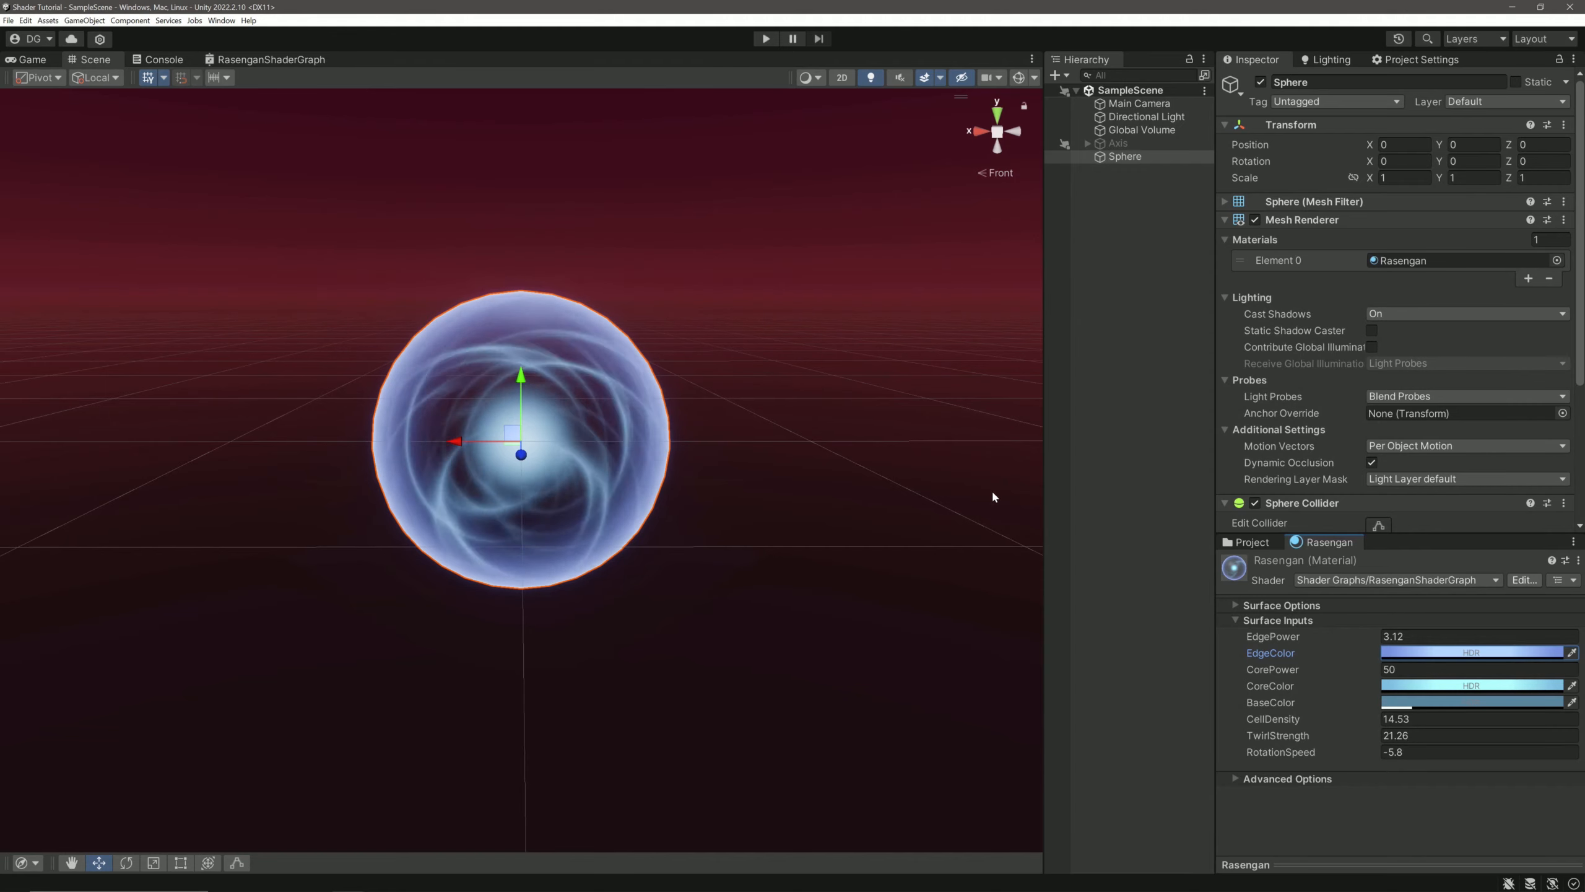
# Step: Examine how the swirl on the sphere changes with viewing distance
pyautogui.scroll(-6, 821, 454)
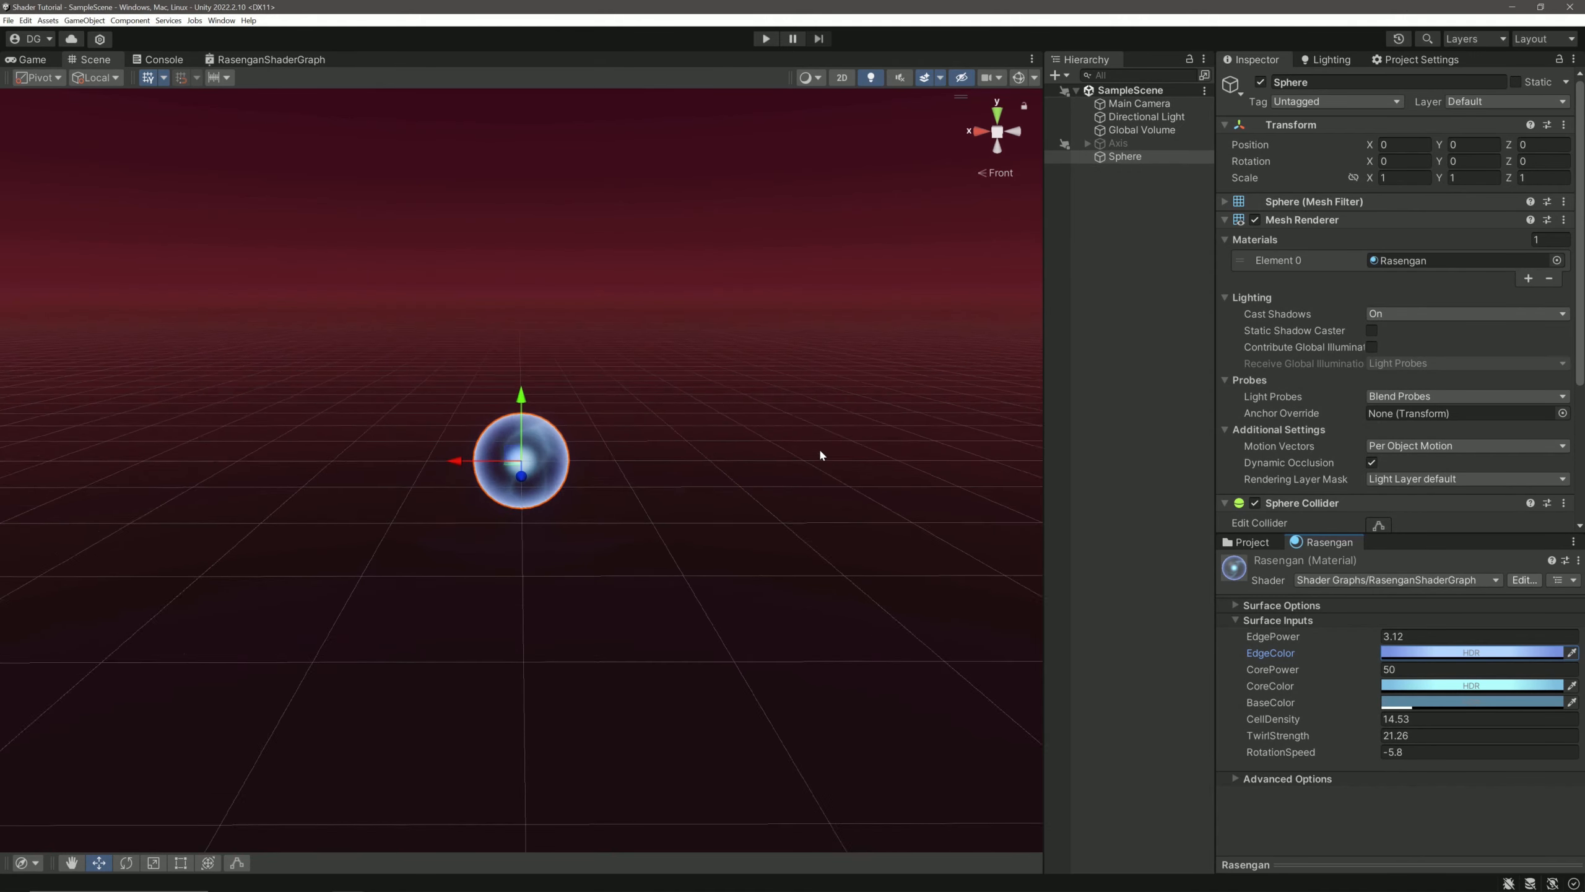
pyautogui.scroll(-2, 821, 455)
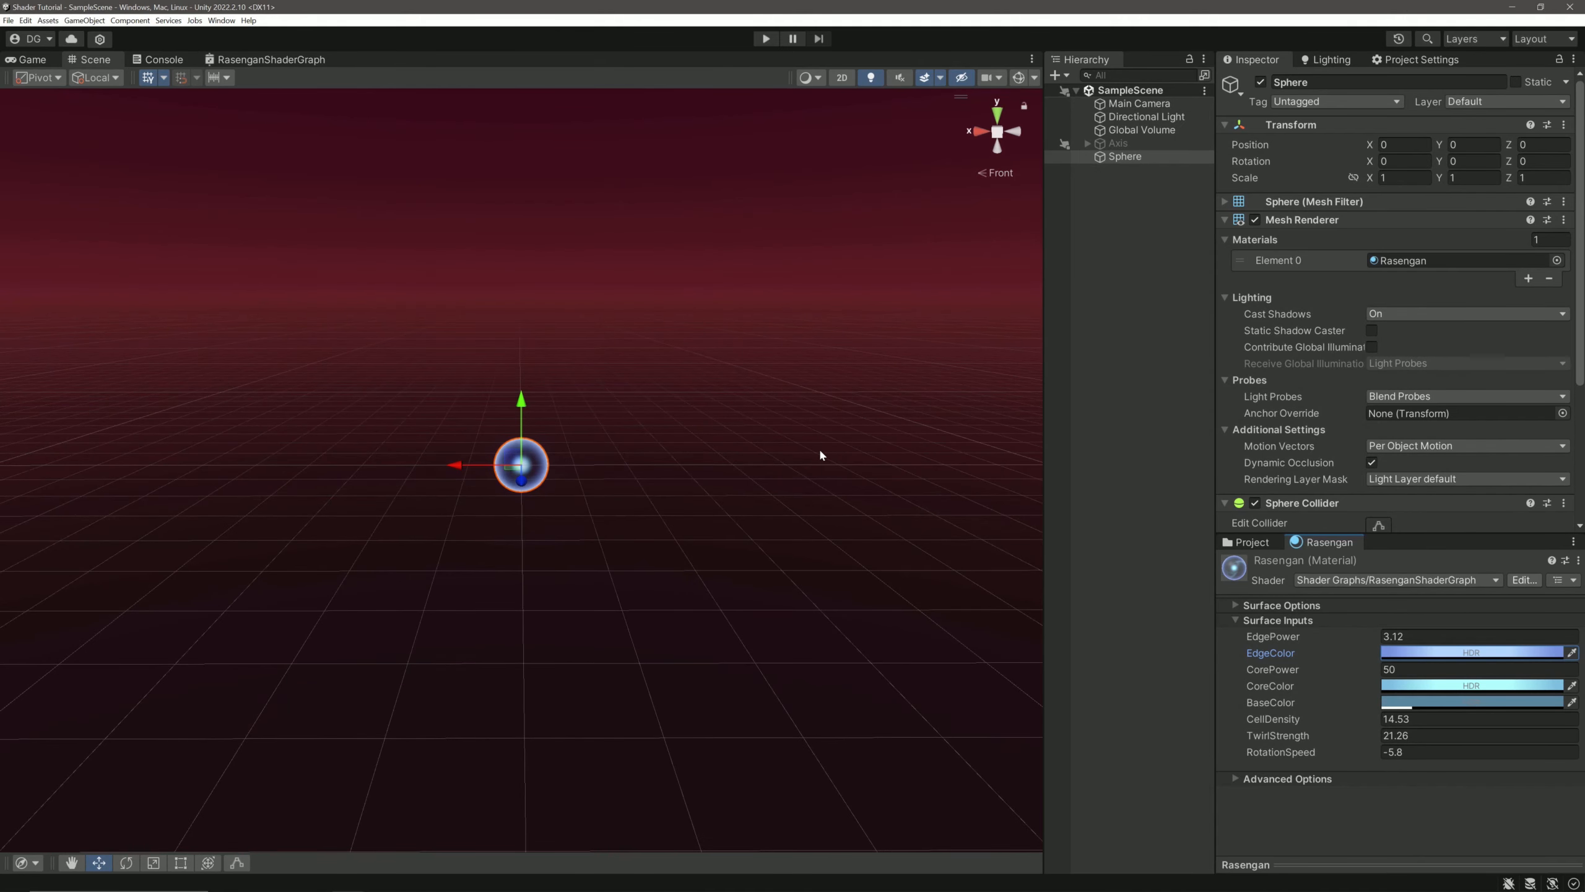
pyautogui.scroll(8, 822, 455)
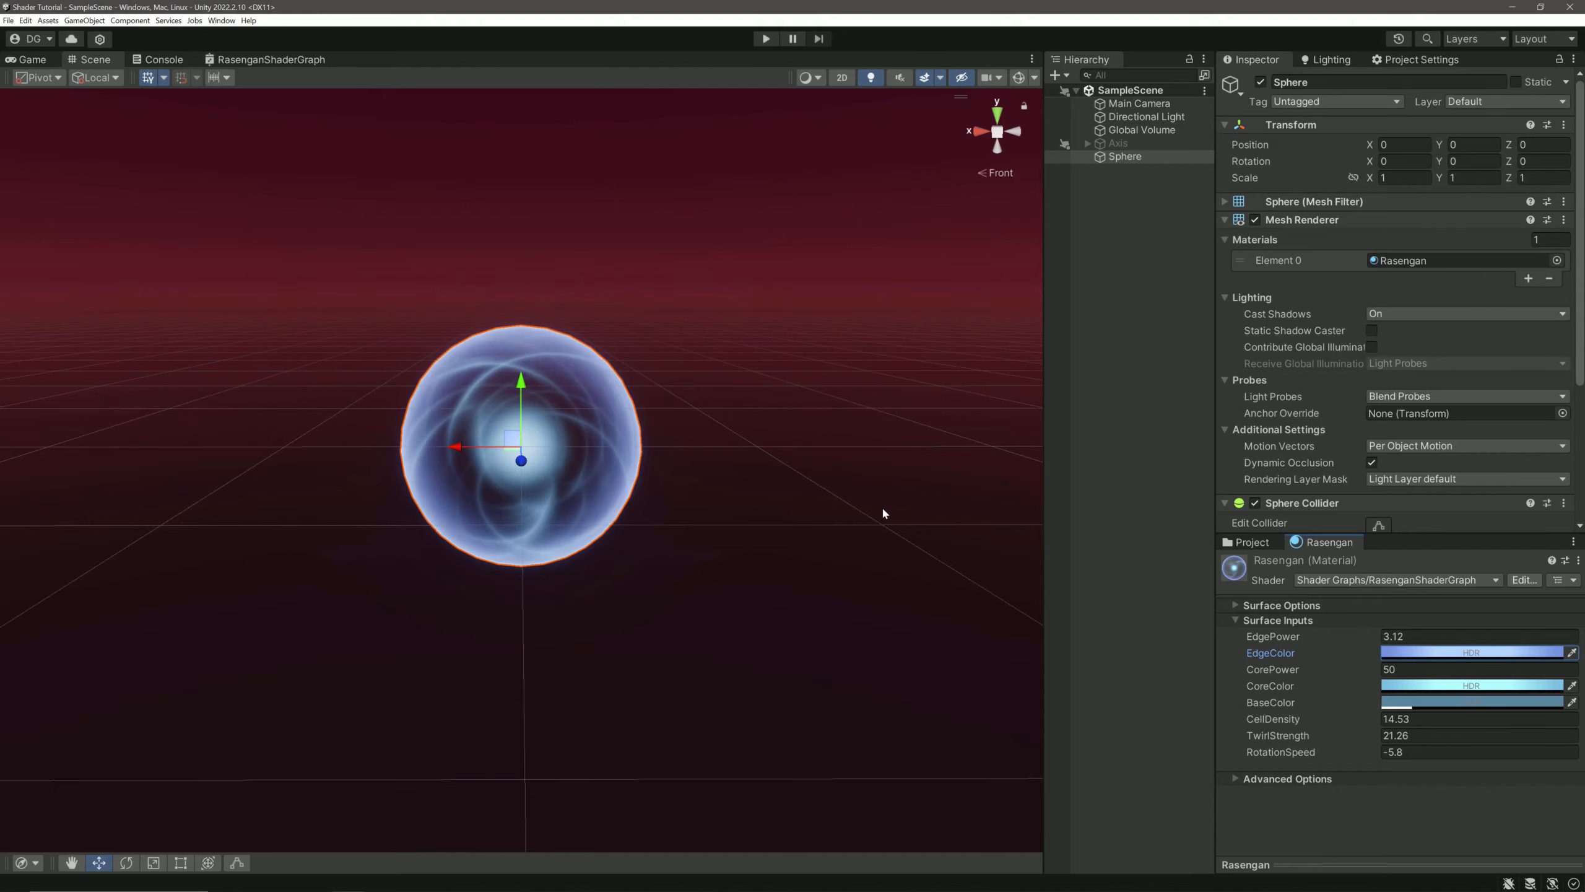
pyautogui.moveTo(882, 507); pyautogui.dragTo(693, 517, button='middle')
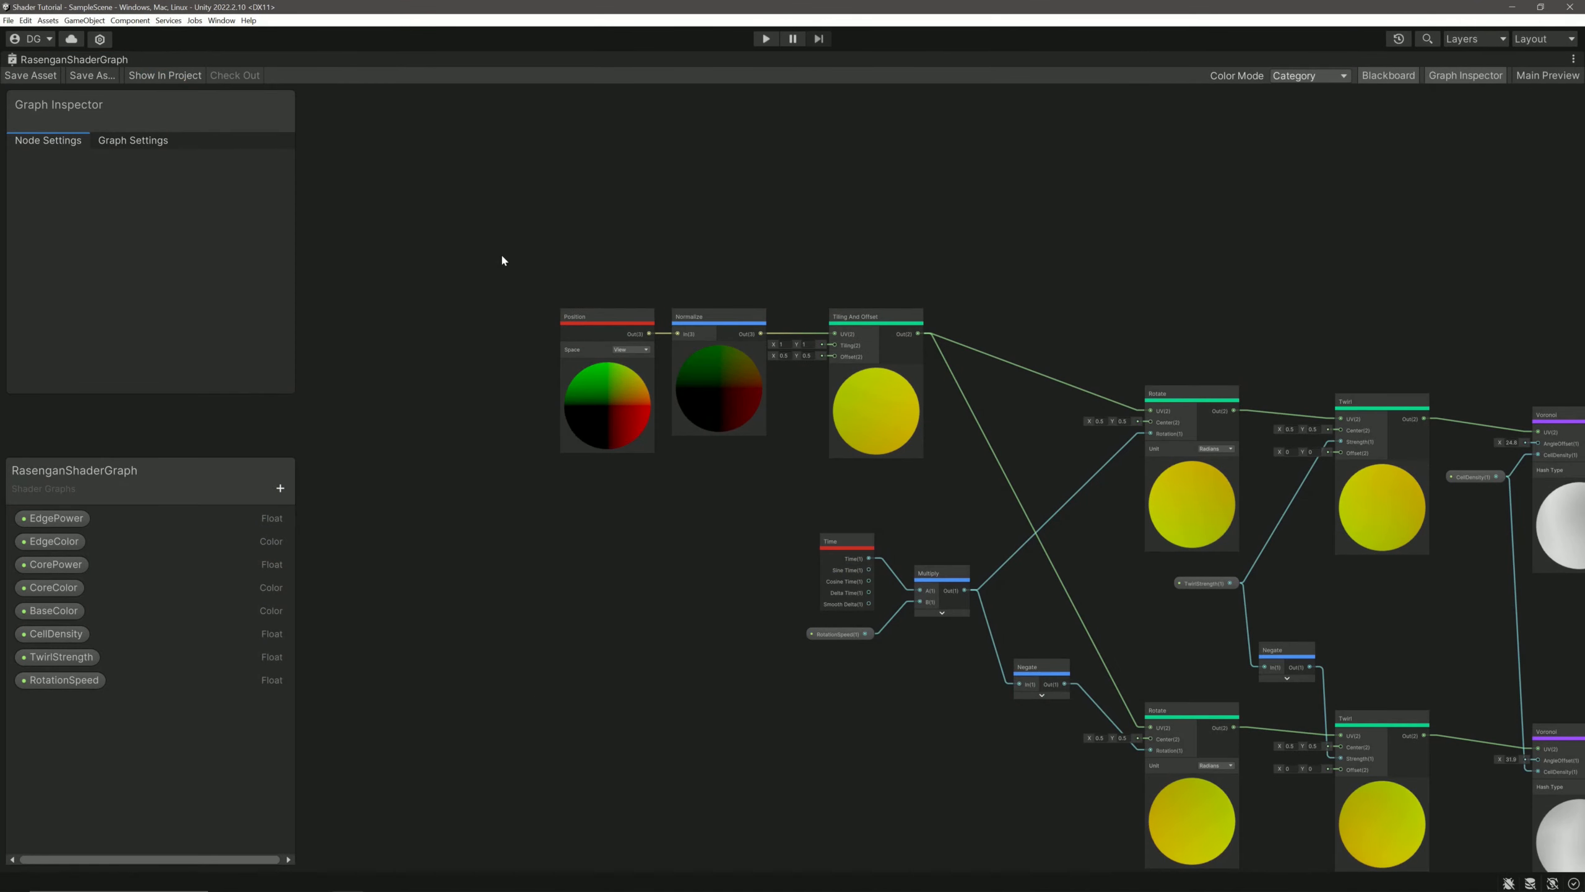
# Step: Replace the Position and Normalize nodes with a new Normal Vector node set to View space
pyautogui.moveTo(710, 530); pyautogui.dragTo(707, 531)
pyautogui.press('Delete')
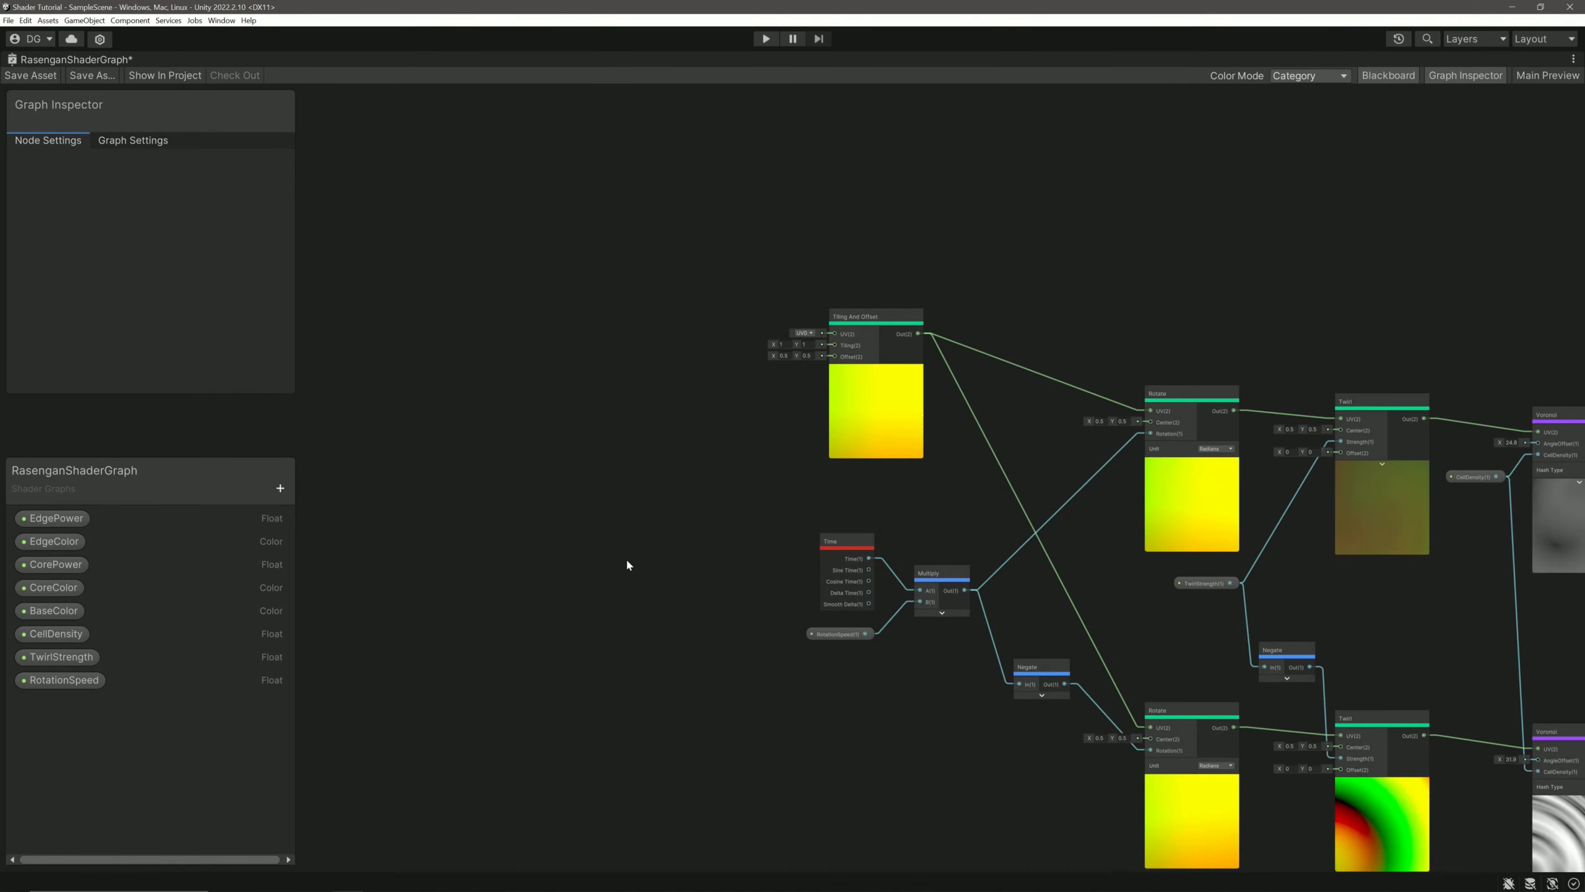
pyautogui.press('space')
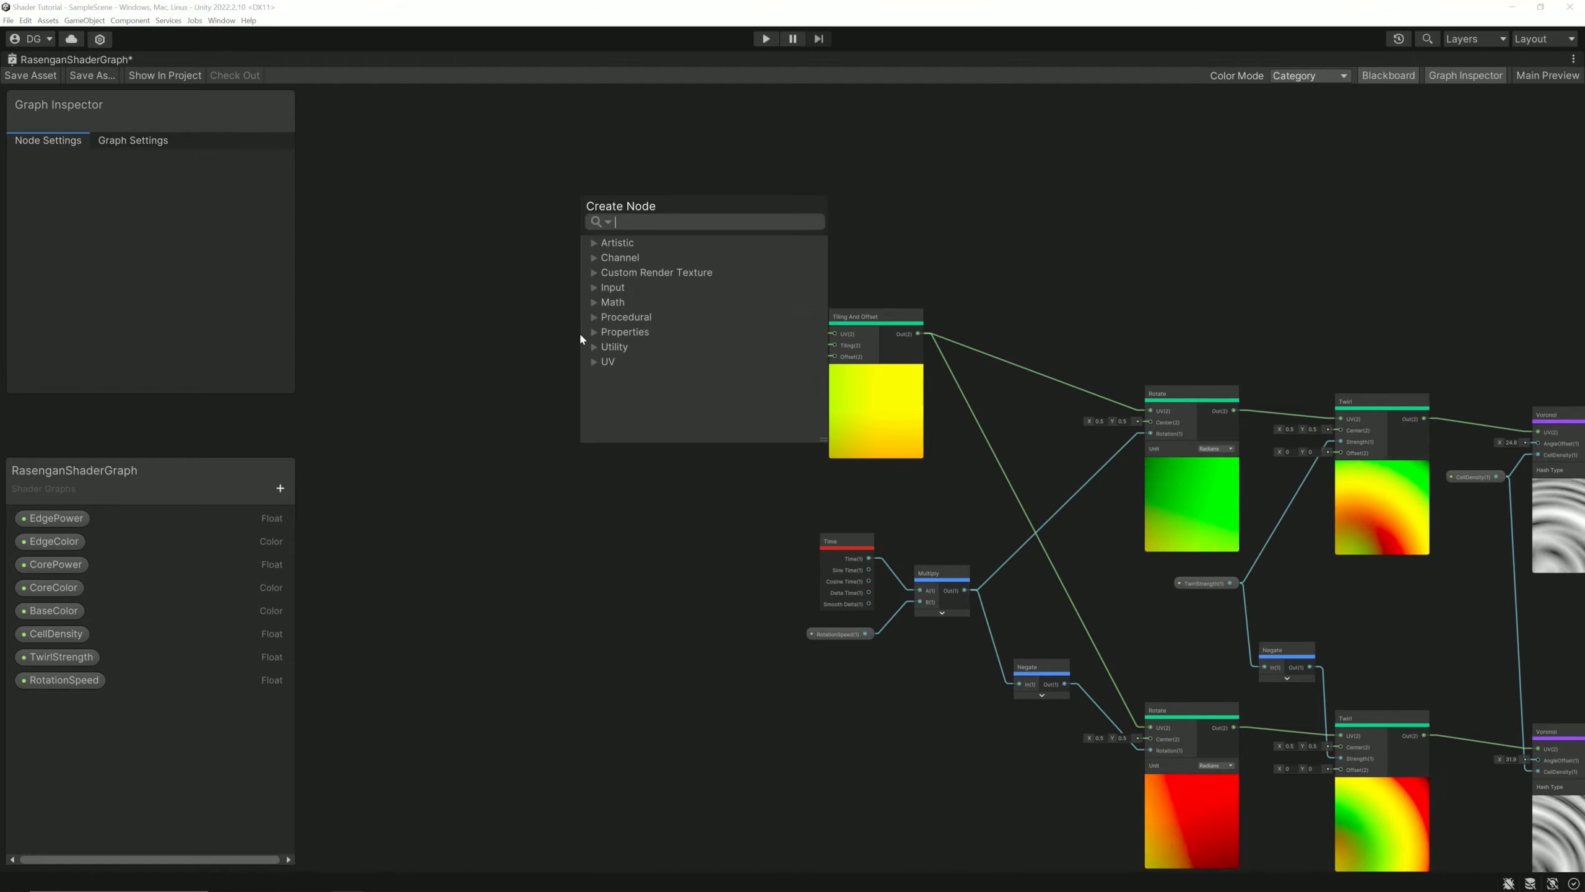
pyautogui.write('normalv')
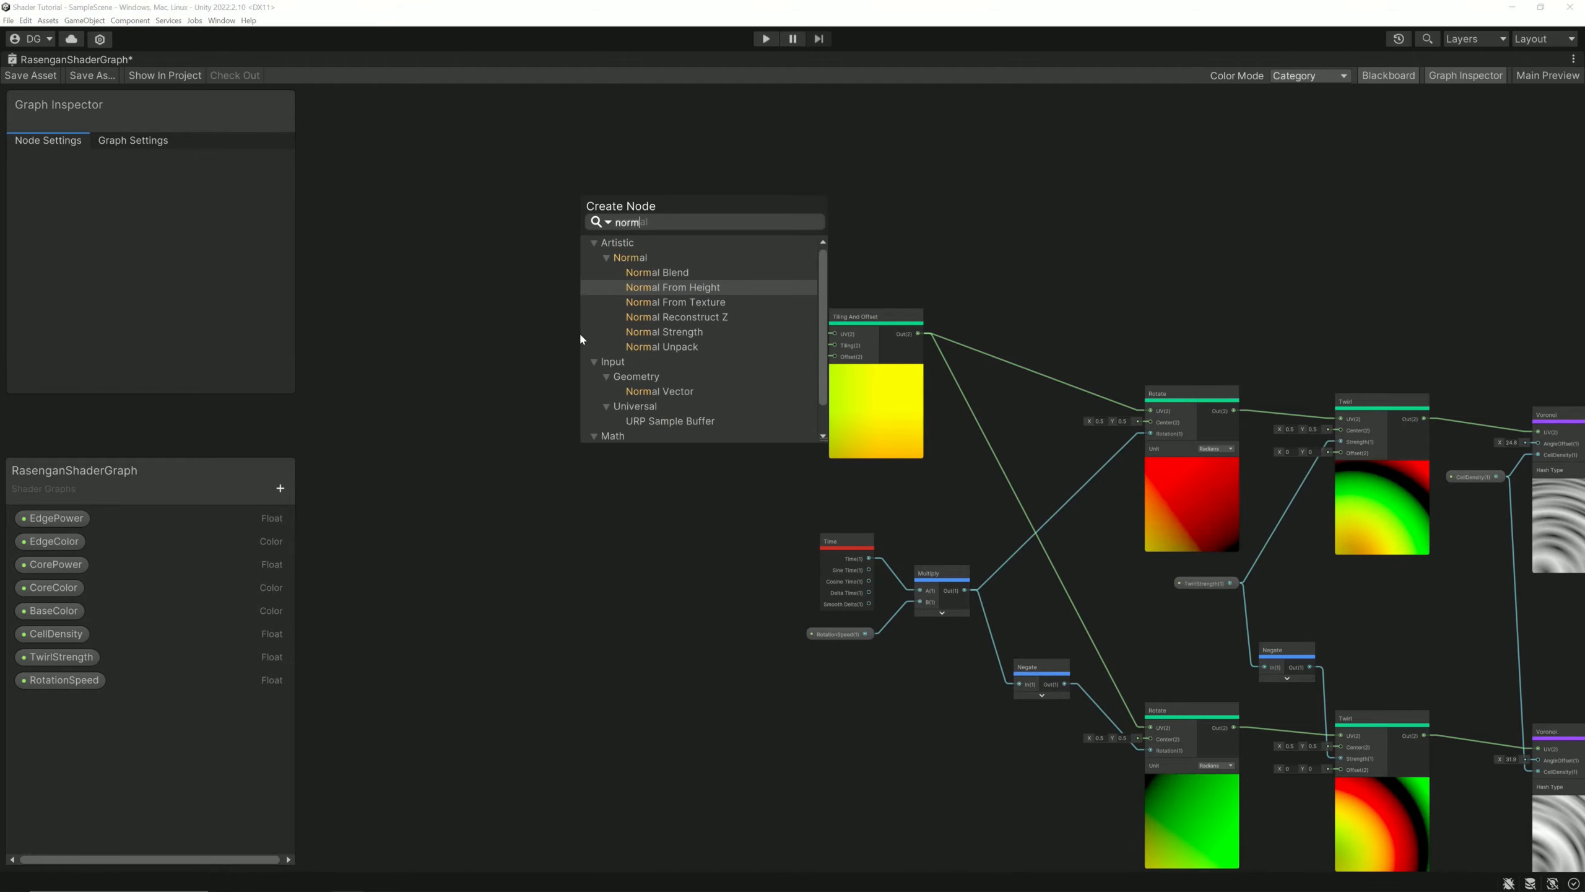
pyautogui.press('Return')
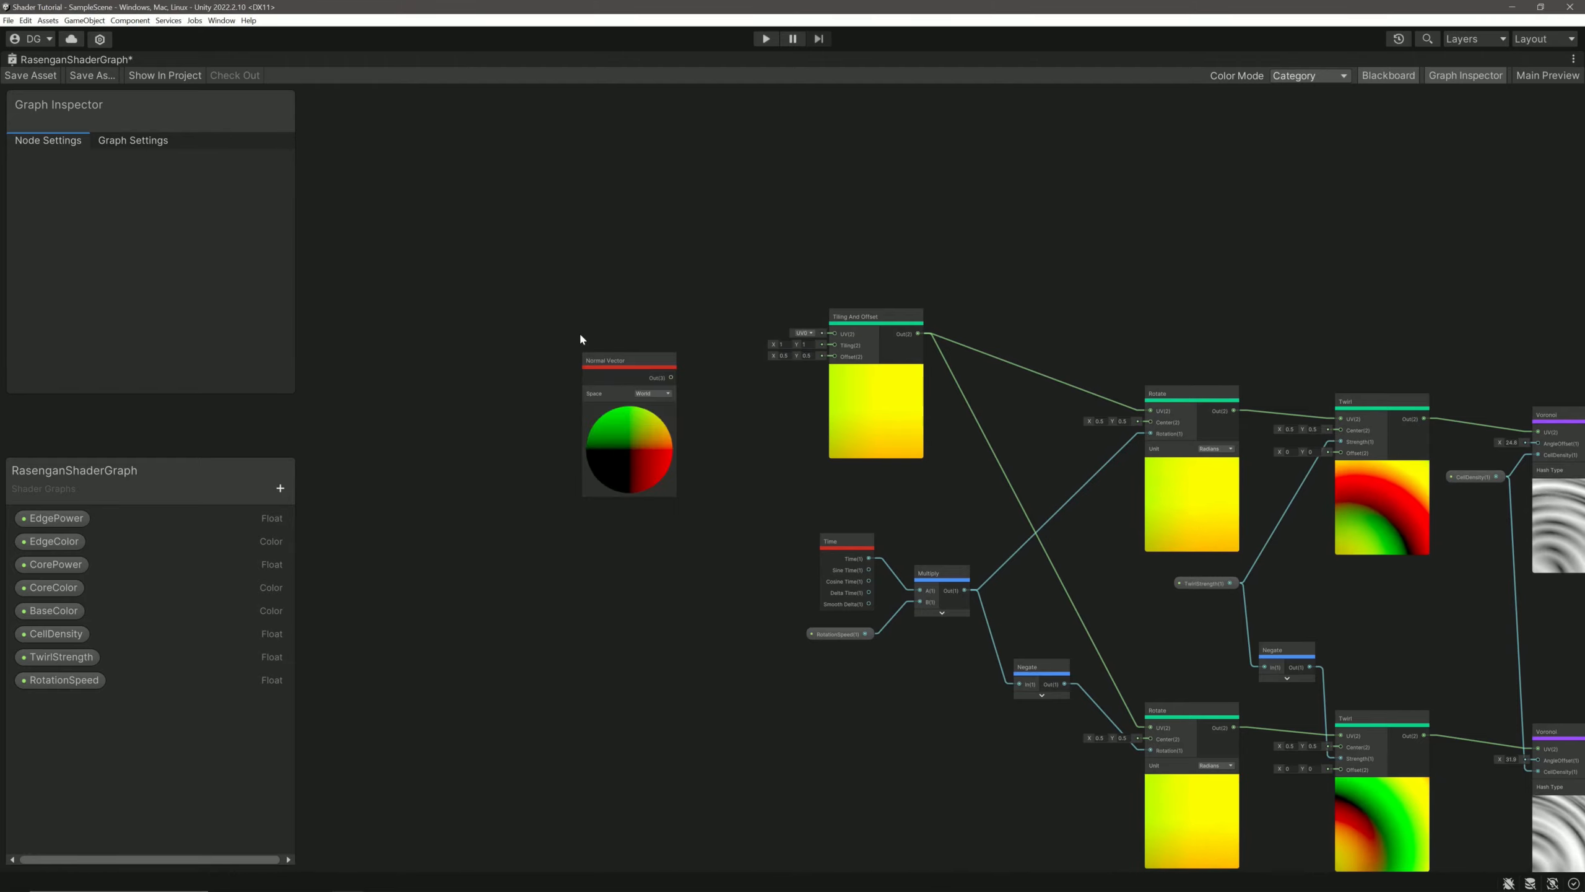
pyautogui.click(653, 393)
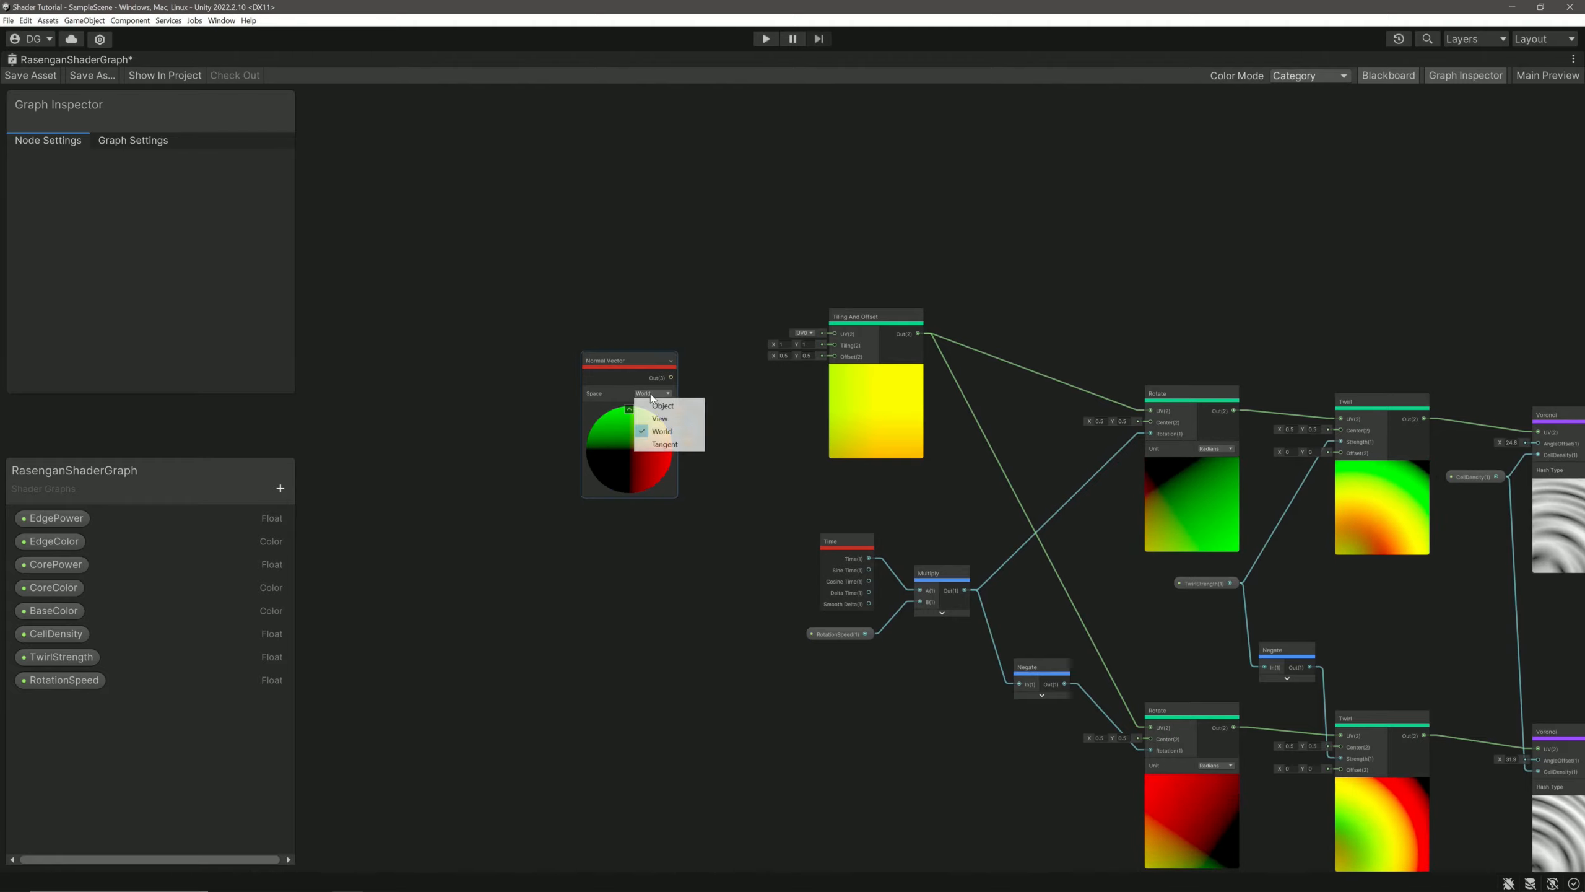
pyautogui.click(661, 419)
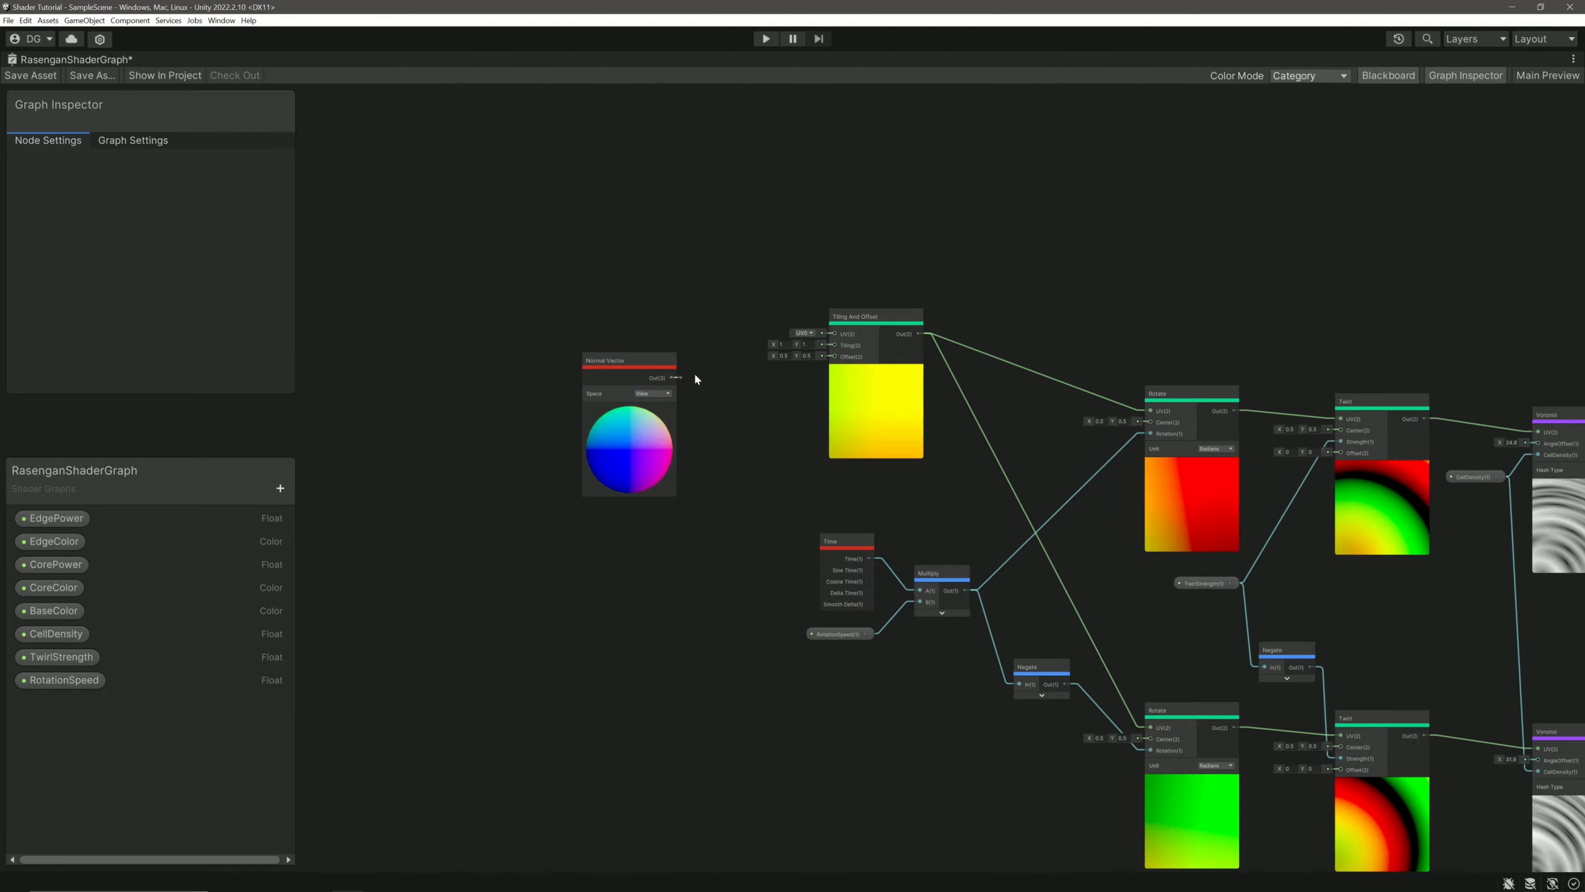
# Step: Connect the Normal Vector output to the Tiling And Offset node's UV input and move the node close beside it
pyautogui.moveTo(838, 329); pyautogui.dragTo(837, 330)
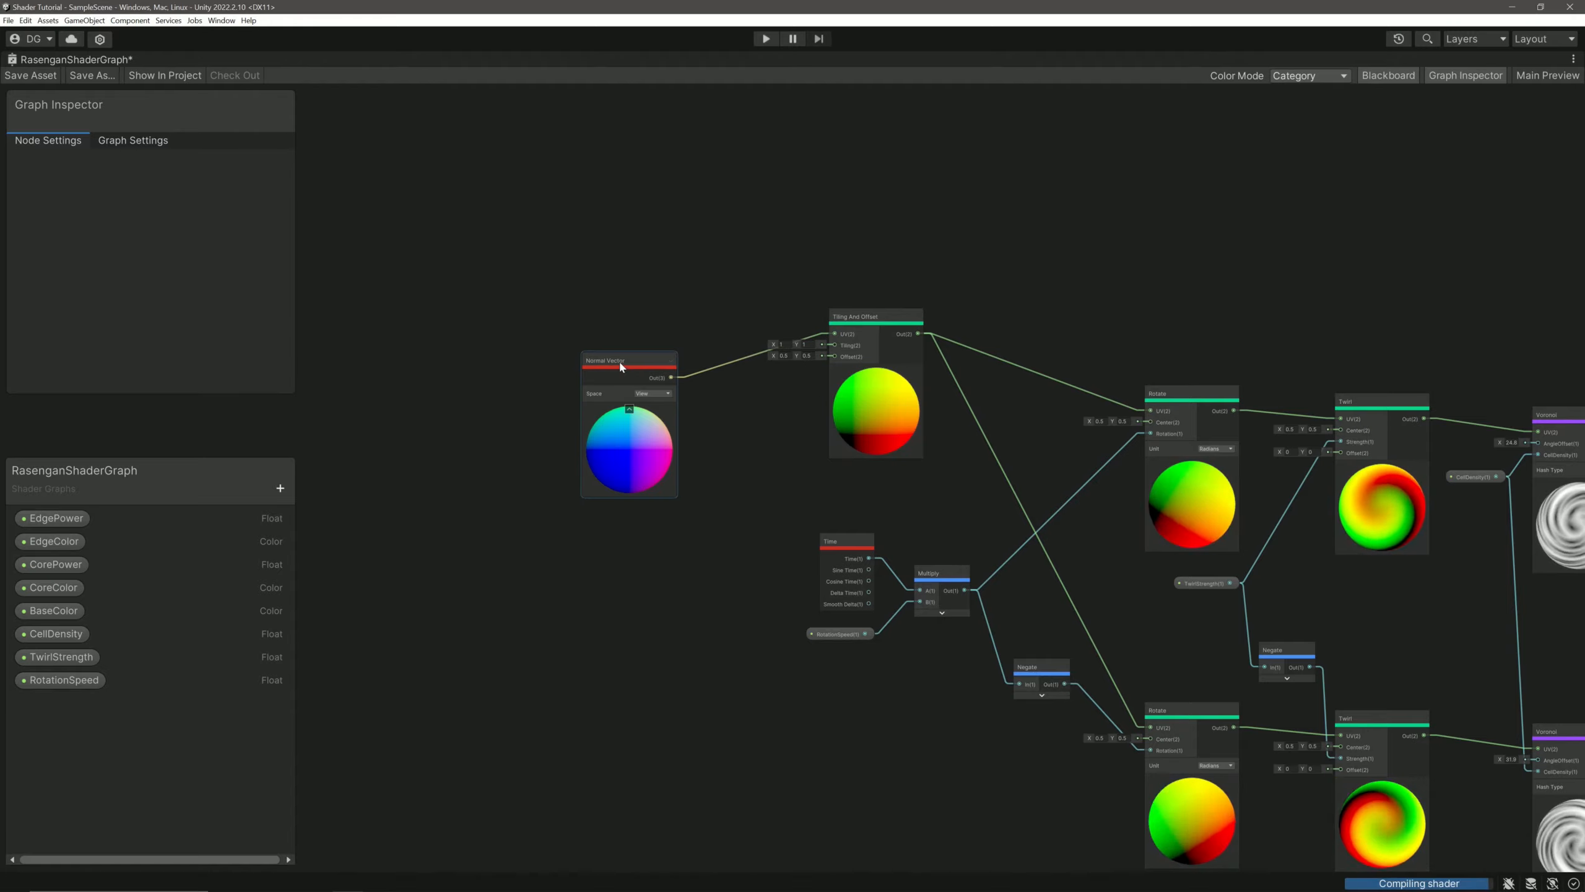
pyautogui.moveTo(619, 359); pyautogui.dragTo(691, 322)
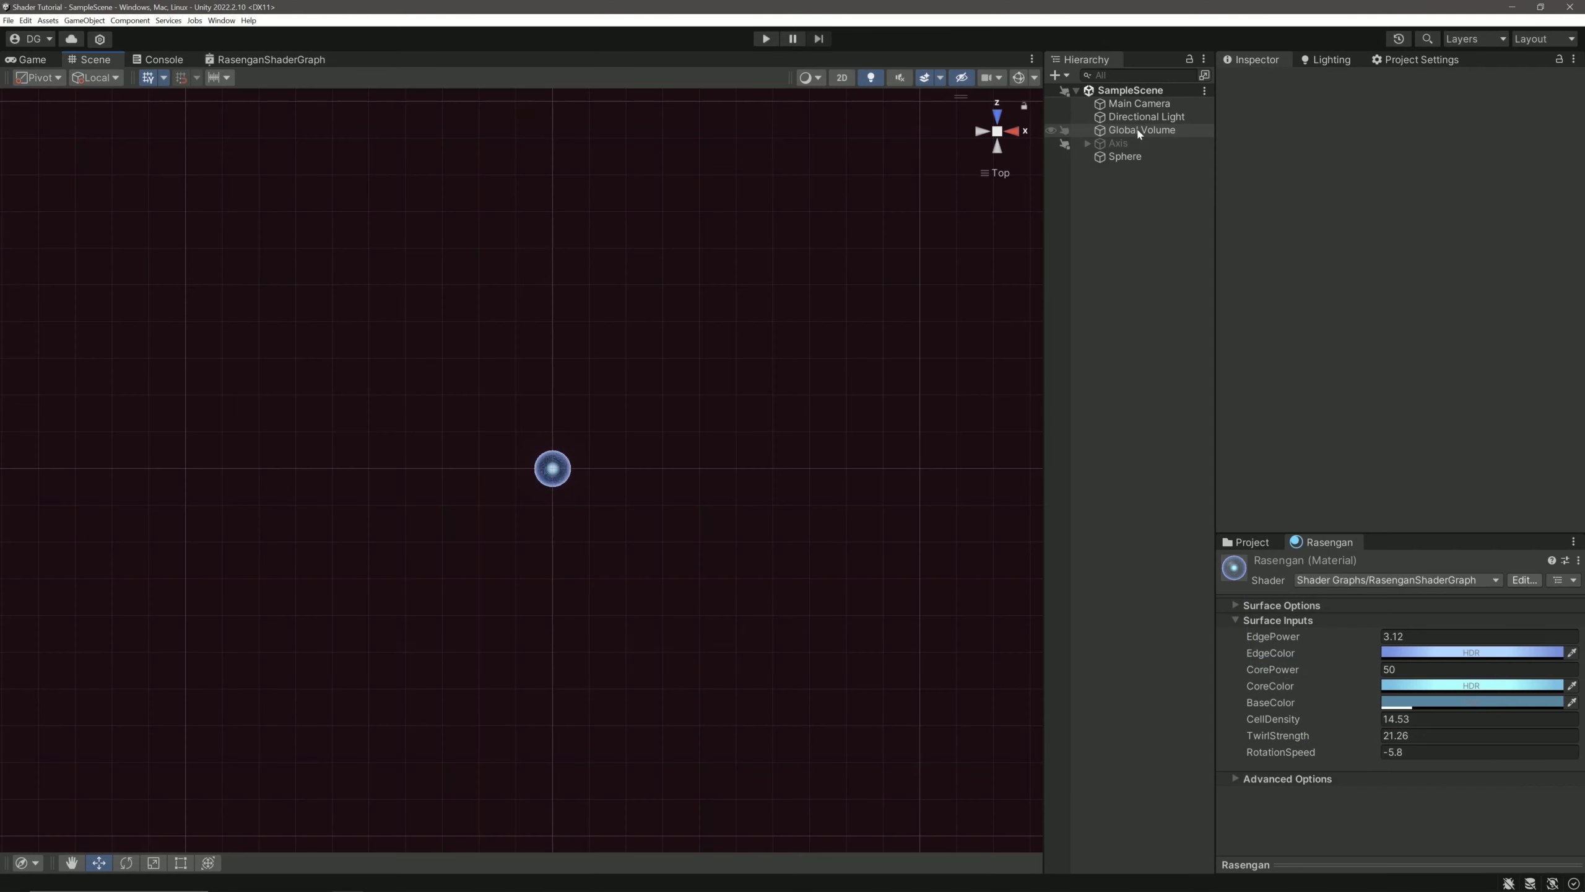
# Step: Frame the Sphere in the scene and reduce its material's TwirlStrength to 4.3 and CellDensity to 4.2
pyautogui.click(1125, 156)
pyautogui.press('f')
pyautogui.keyDown('alt'); pyautogui.moveTo(695, 674); pyautogui.dragTo(711, 465); pyautogui.keyUp('alt')
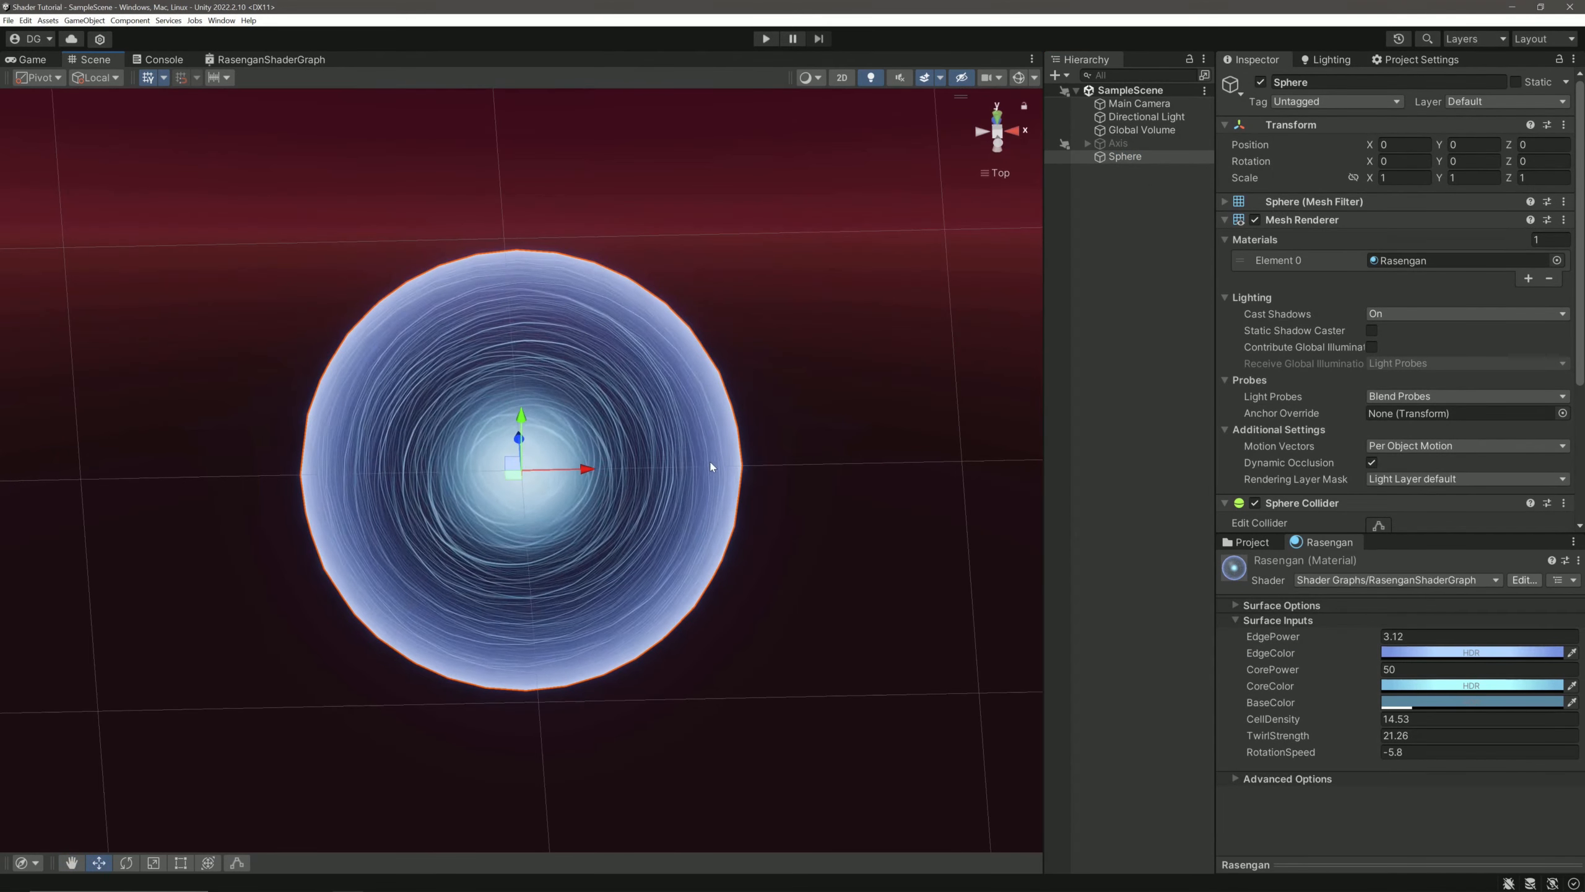
pyautogui.scroll(-3, 712, 467)
pyautogui.moveTo(736, 627); pyautogui.dragTo(728, 515, button='middle')
pyautogui.keyDown('alt'); pyautogui.moveTo(874, 567); pyautogui.dragTo(794, 404); pyautogui.keyUp('alt')
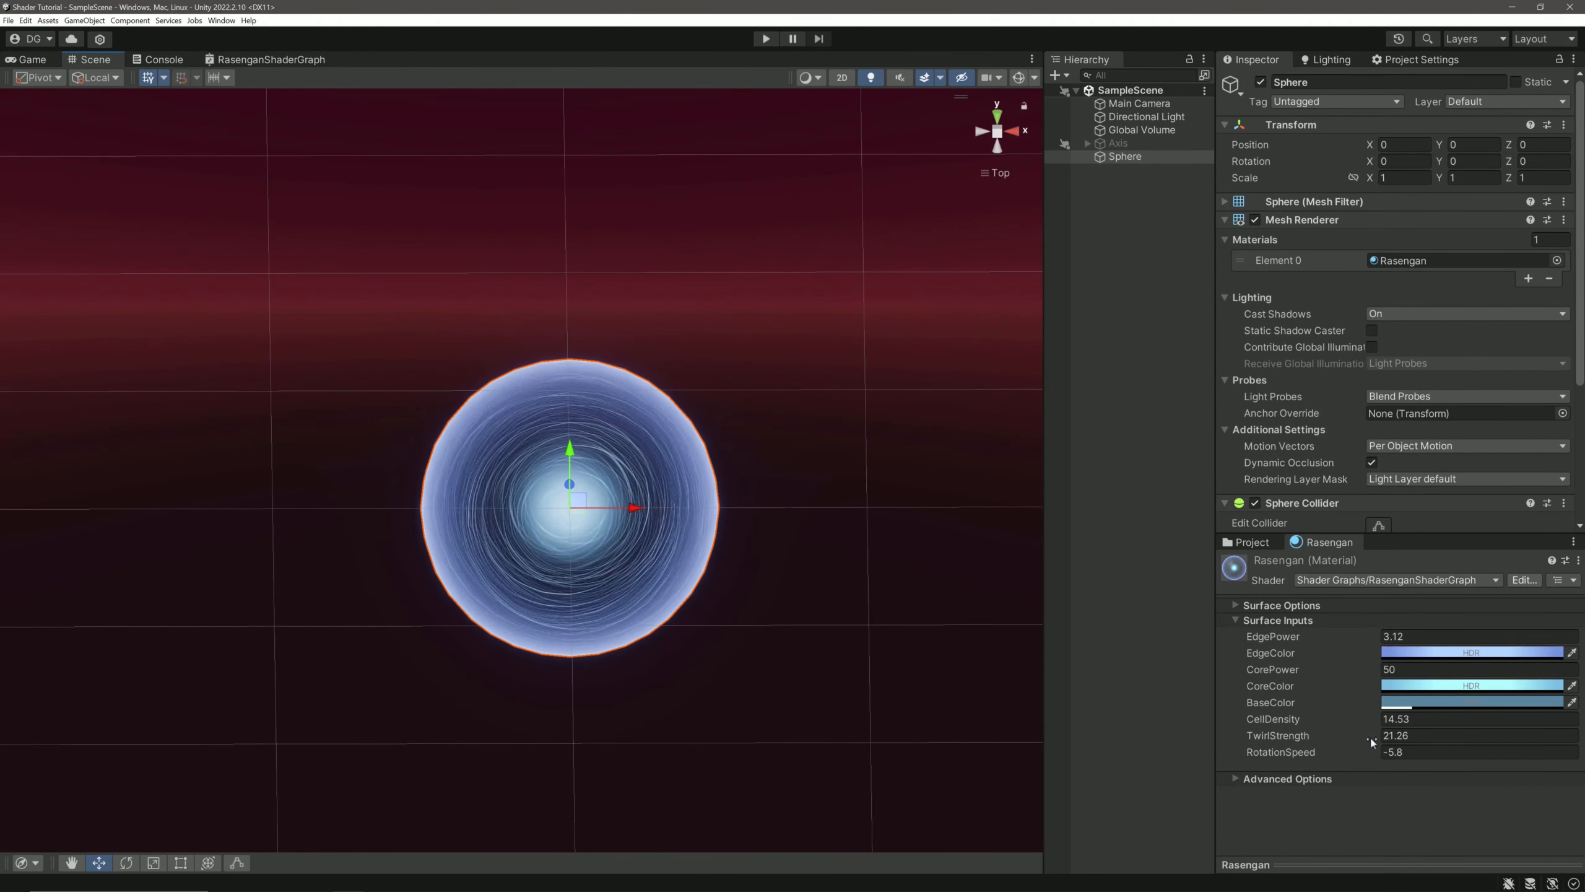
pyautogui.moveTo(1371, 738); pyautogui.dragTo(1281, 727)
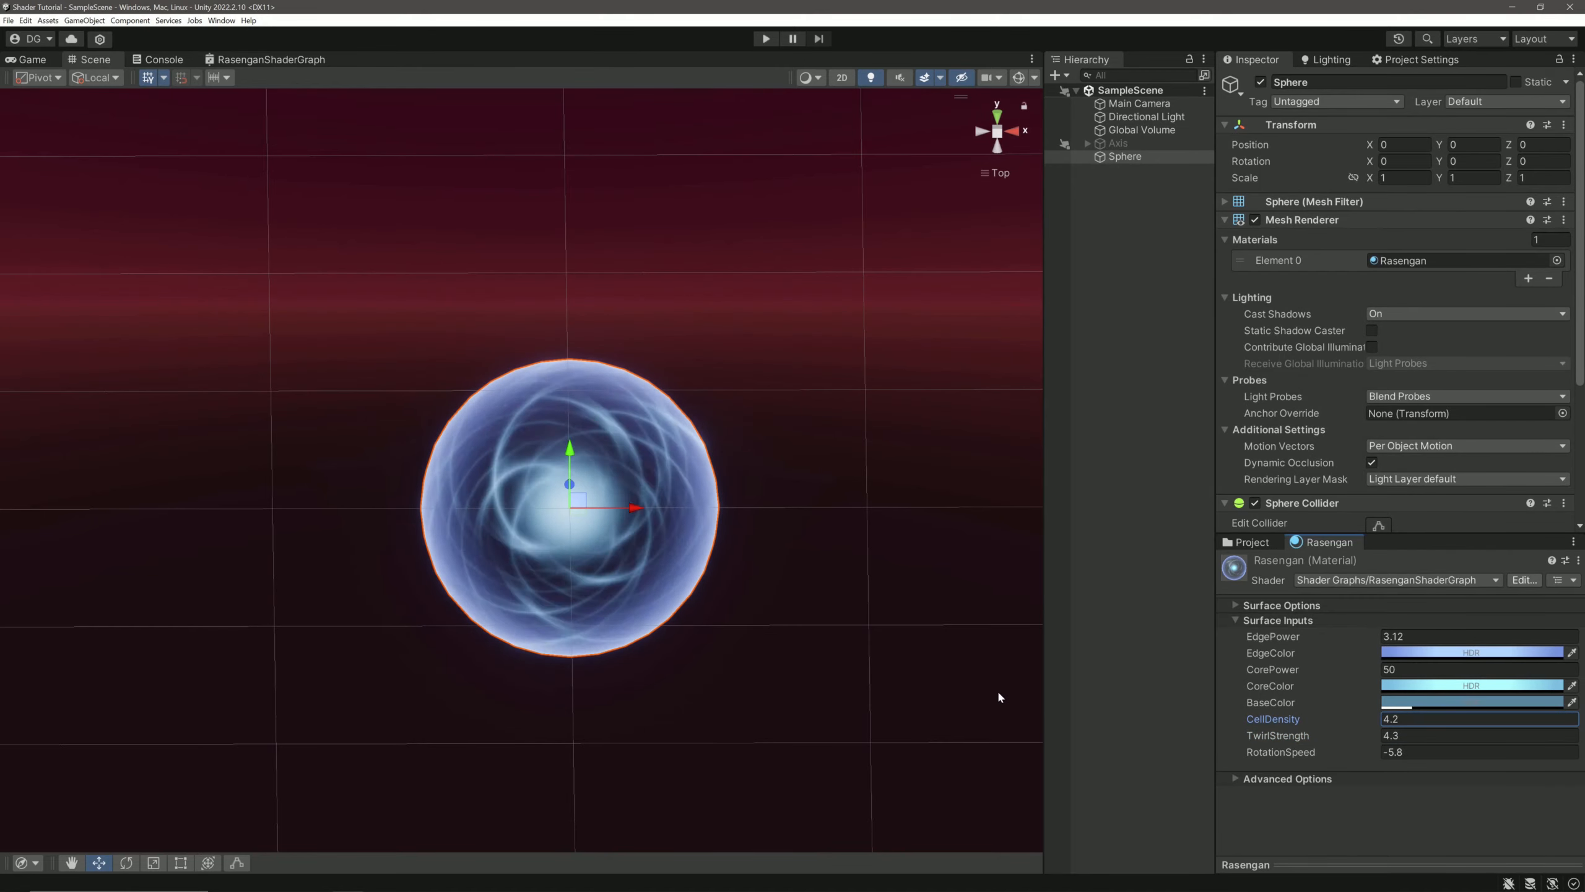
# Step: Examine the sphere's swirl and shape at different distances and view positions, in perspective and from the top
pyautogui.scroll(-6, 850, 504)
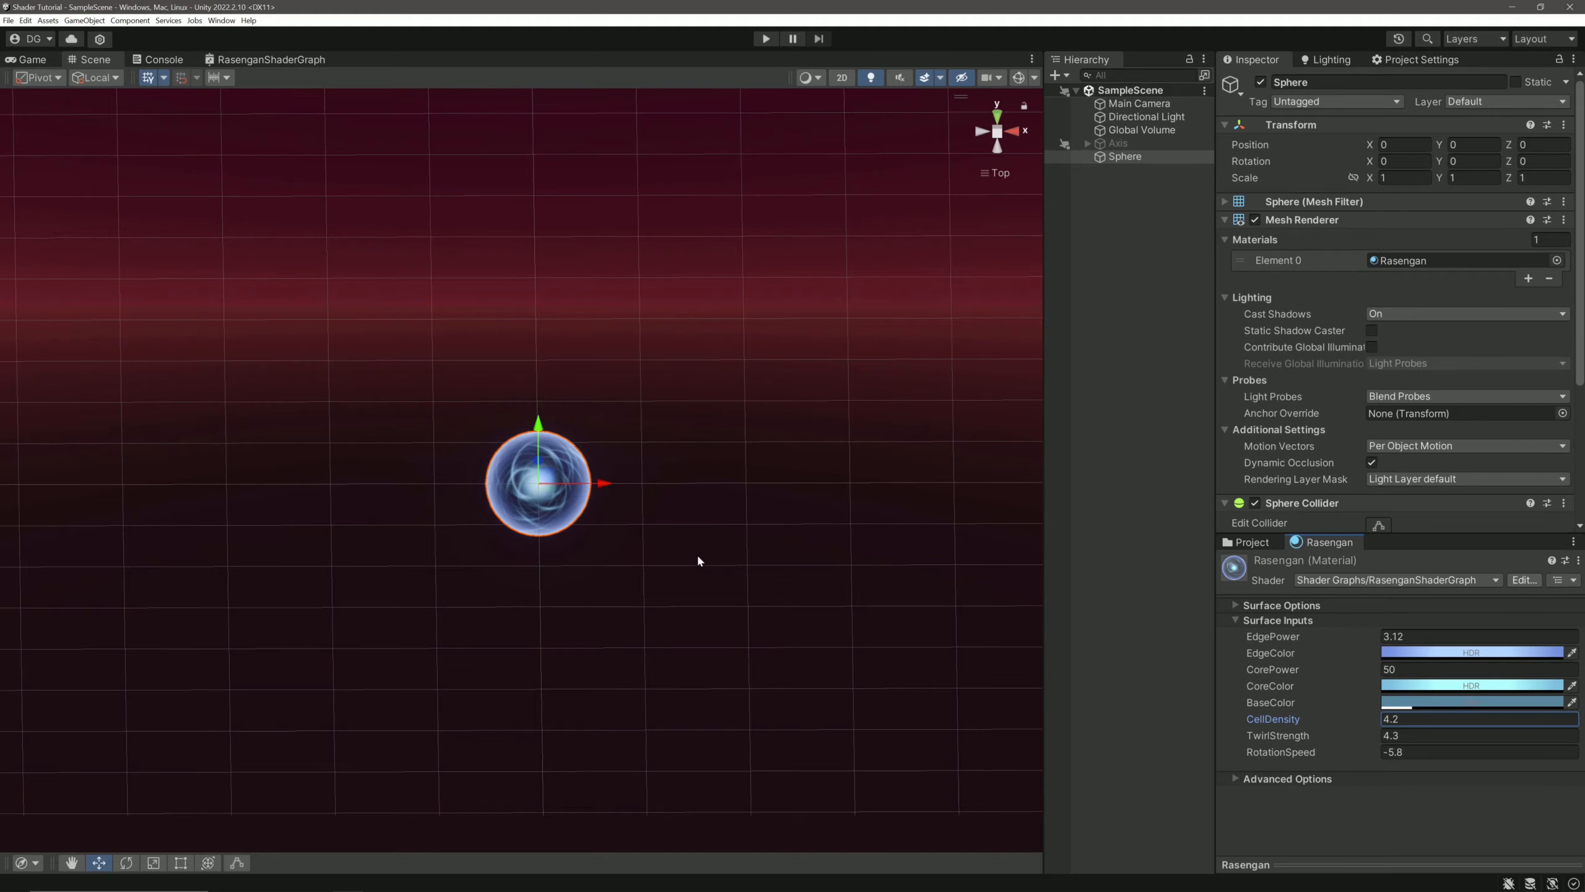
pyautogui.keyDown('alt'); pyautogui.moveTo(768, 555); pyautogui.dragTo(780, 511); pyautogui.keyUp('alt')
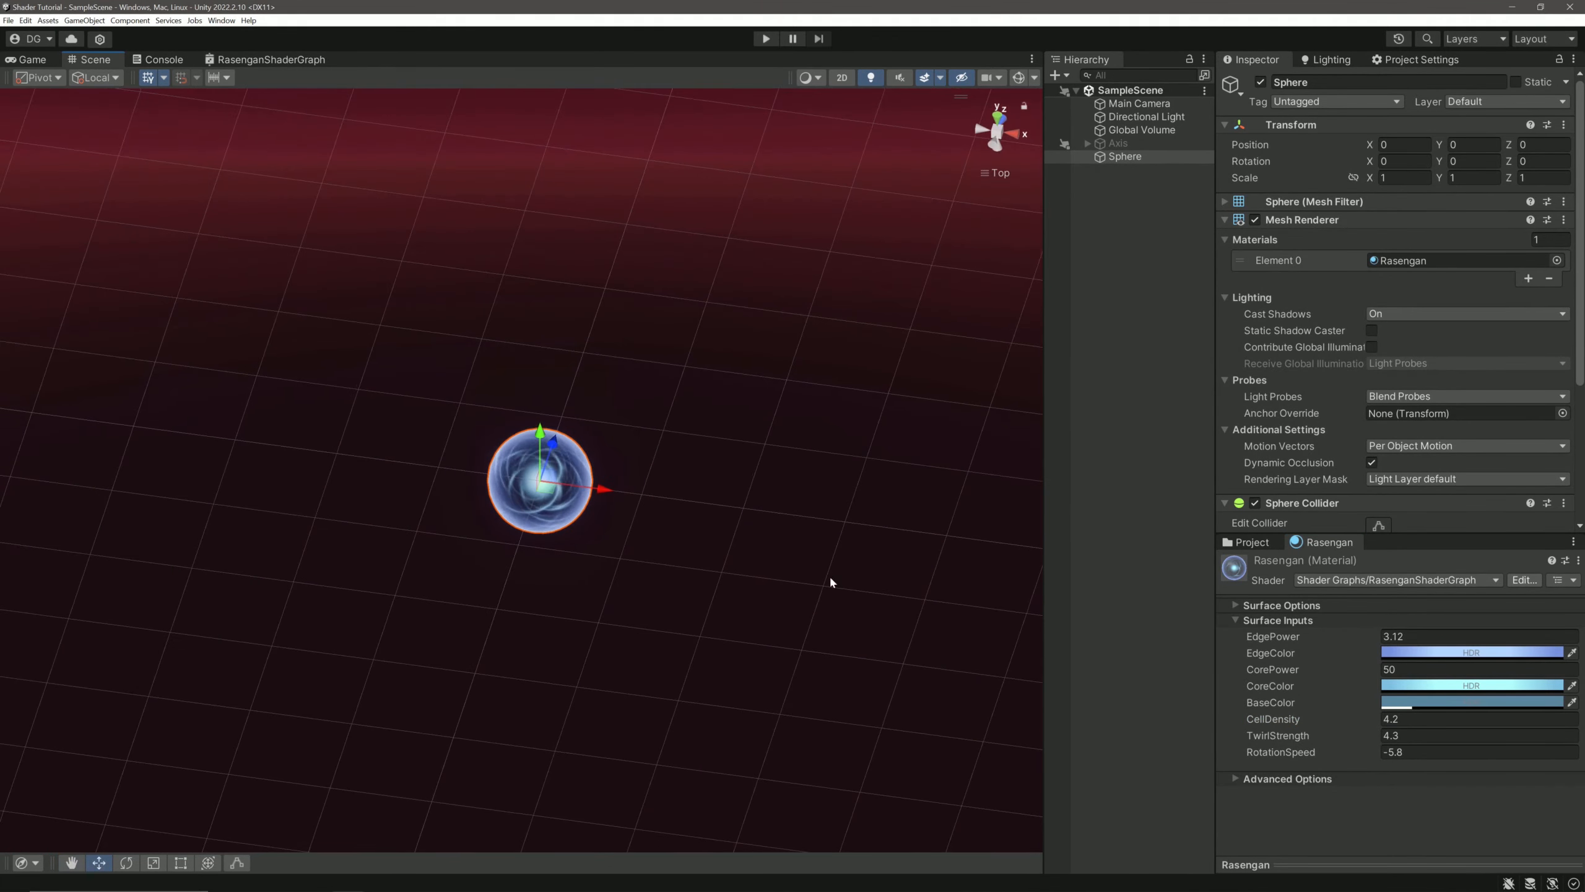
pyautogui.moveTo(831, 584); pyautogui.dragTo(1061, 480)
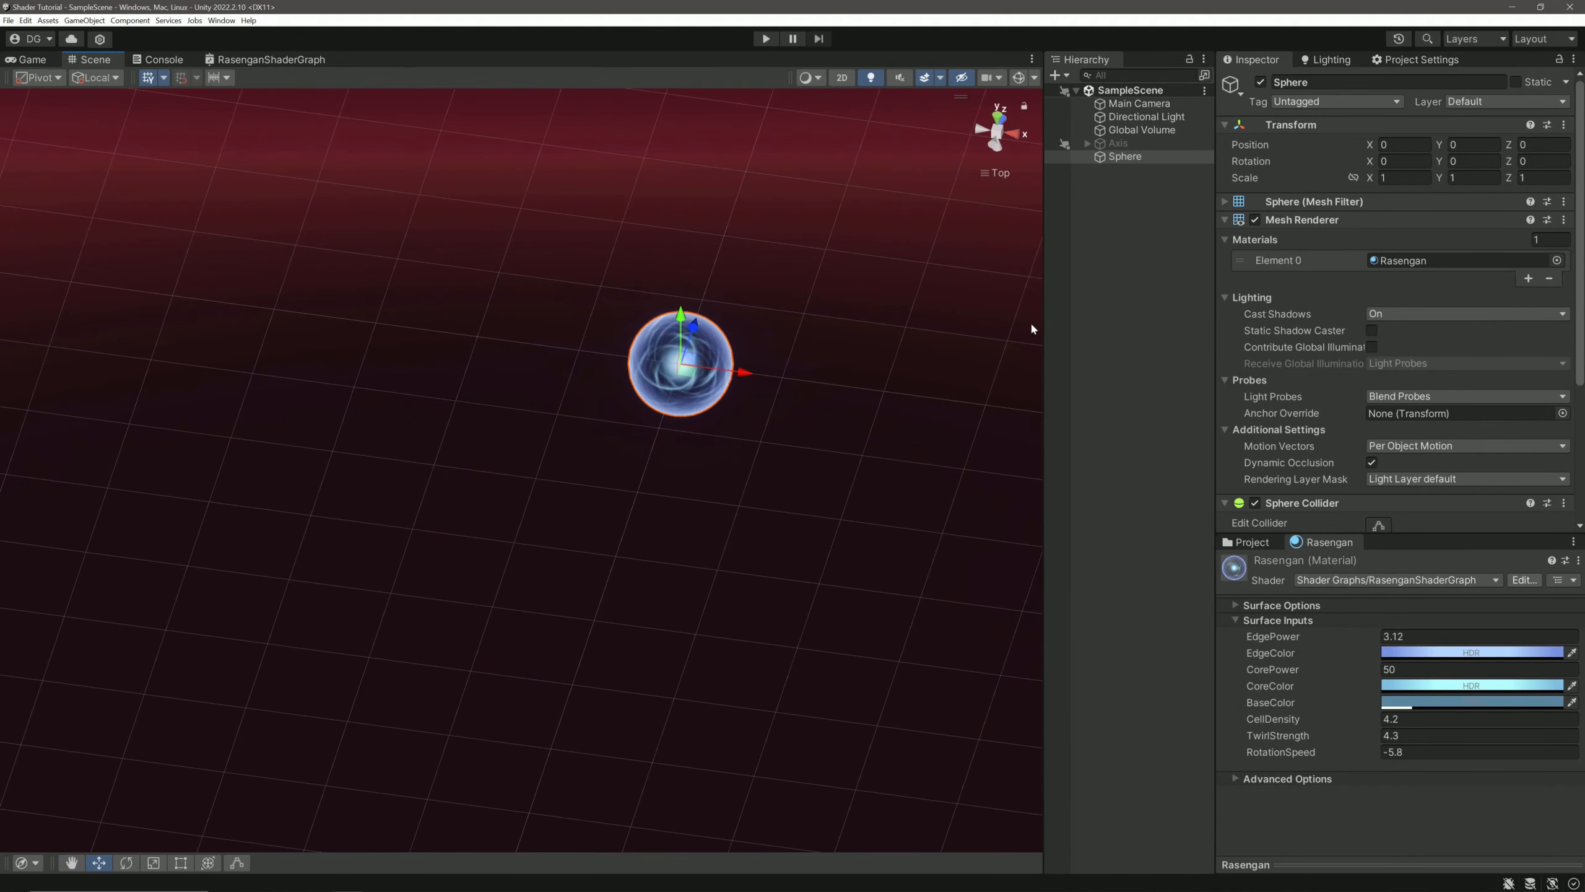
pyautogui.click(998, 134)
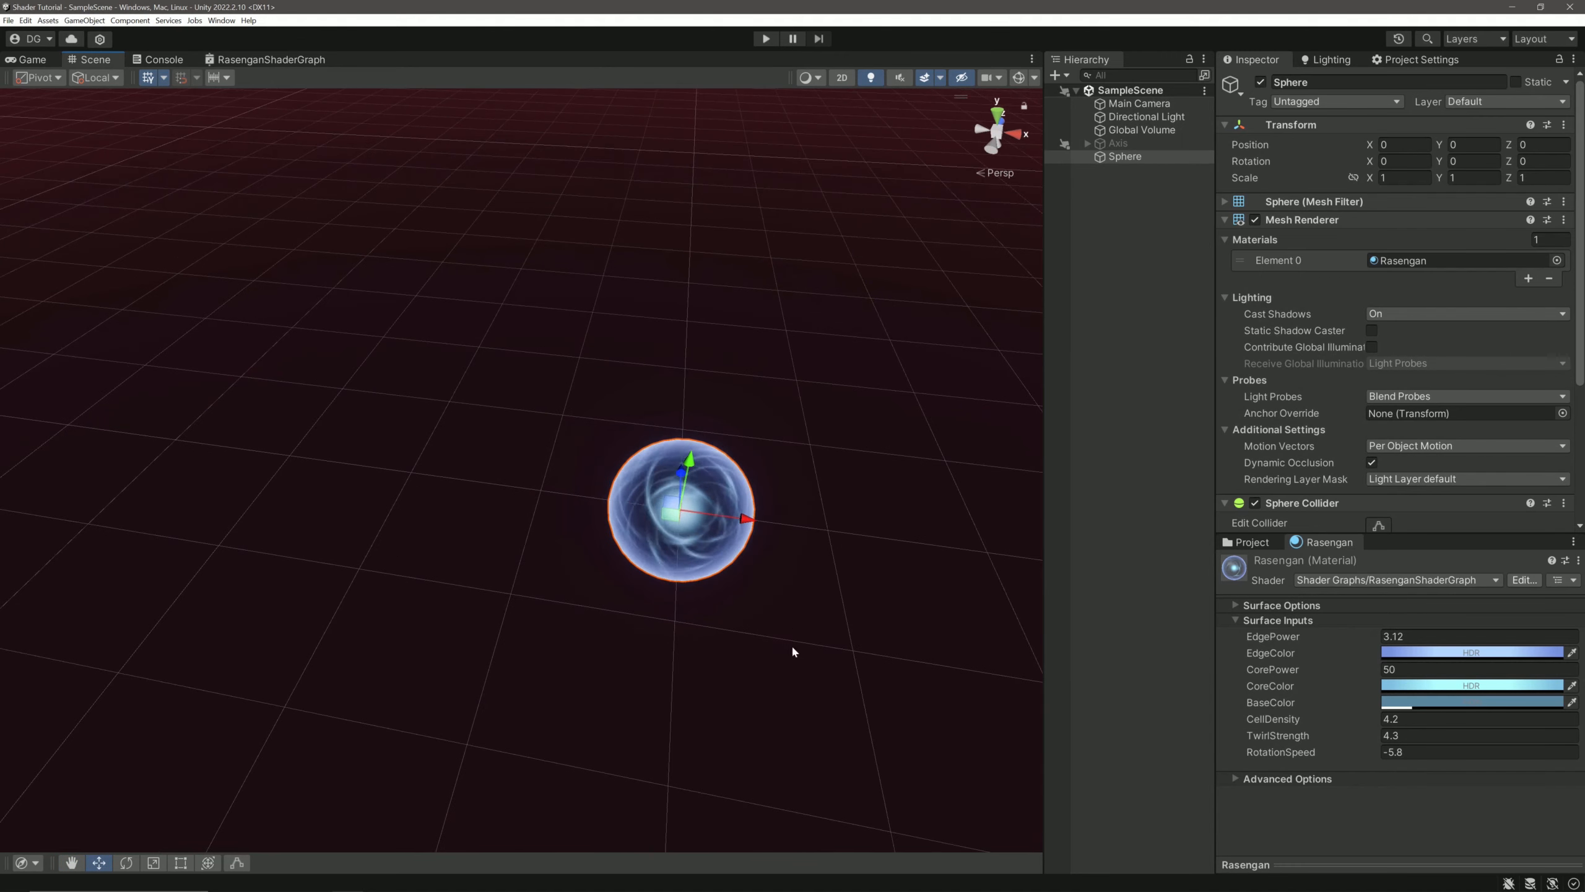
pyautogui.moveTo(909, 474); pyautogui.dragTo(234, 563, button='middle')
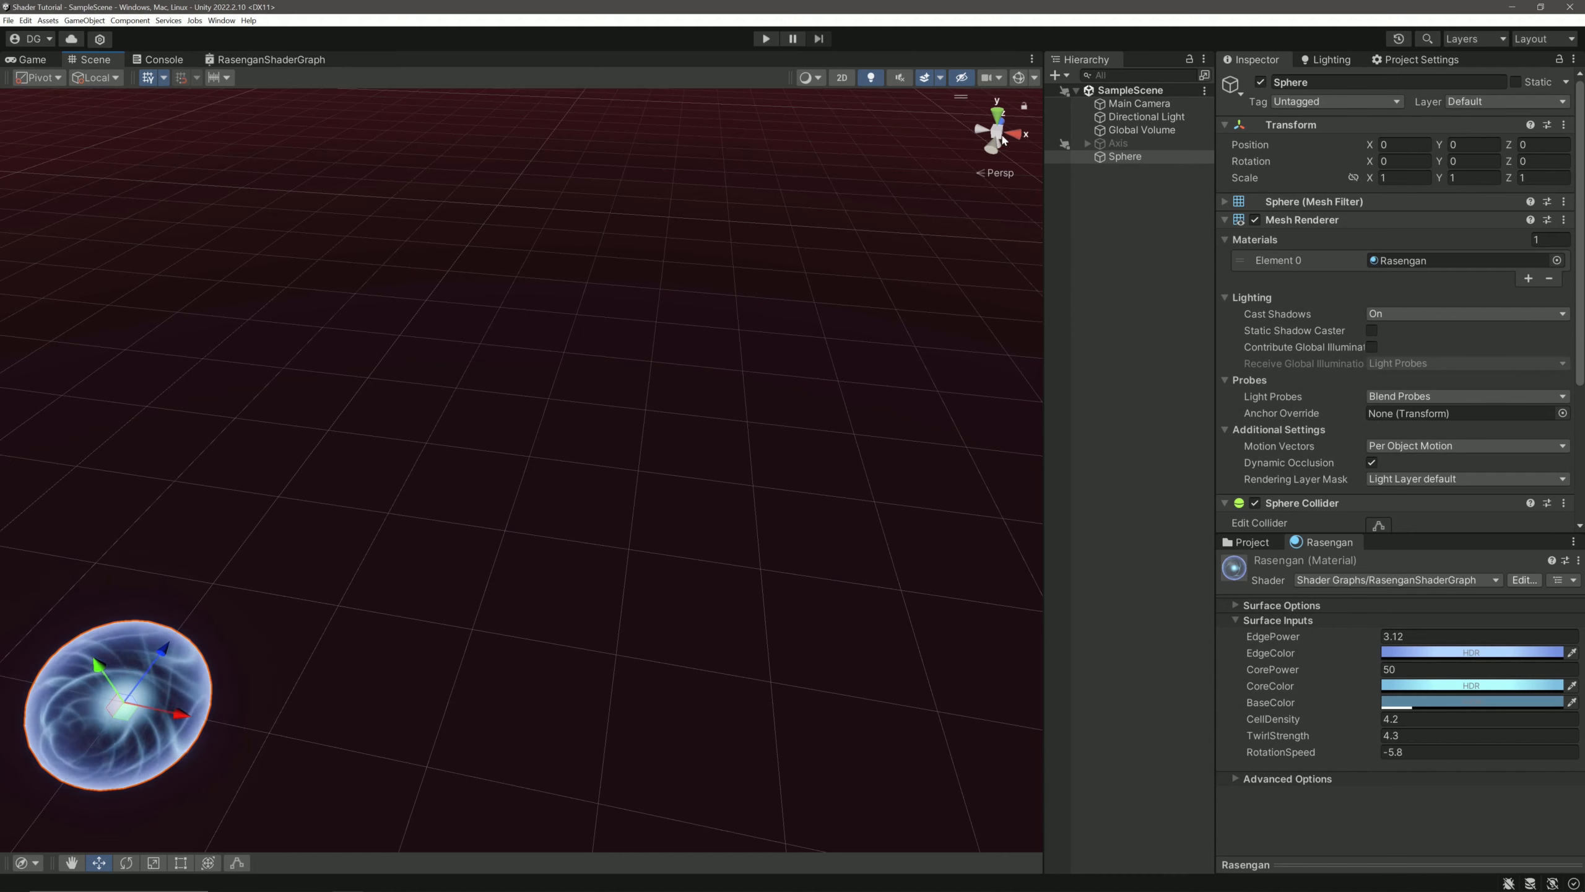
pyautogui.click(998, 116)
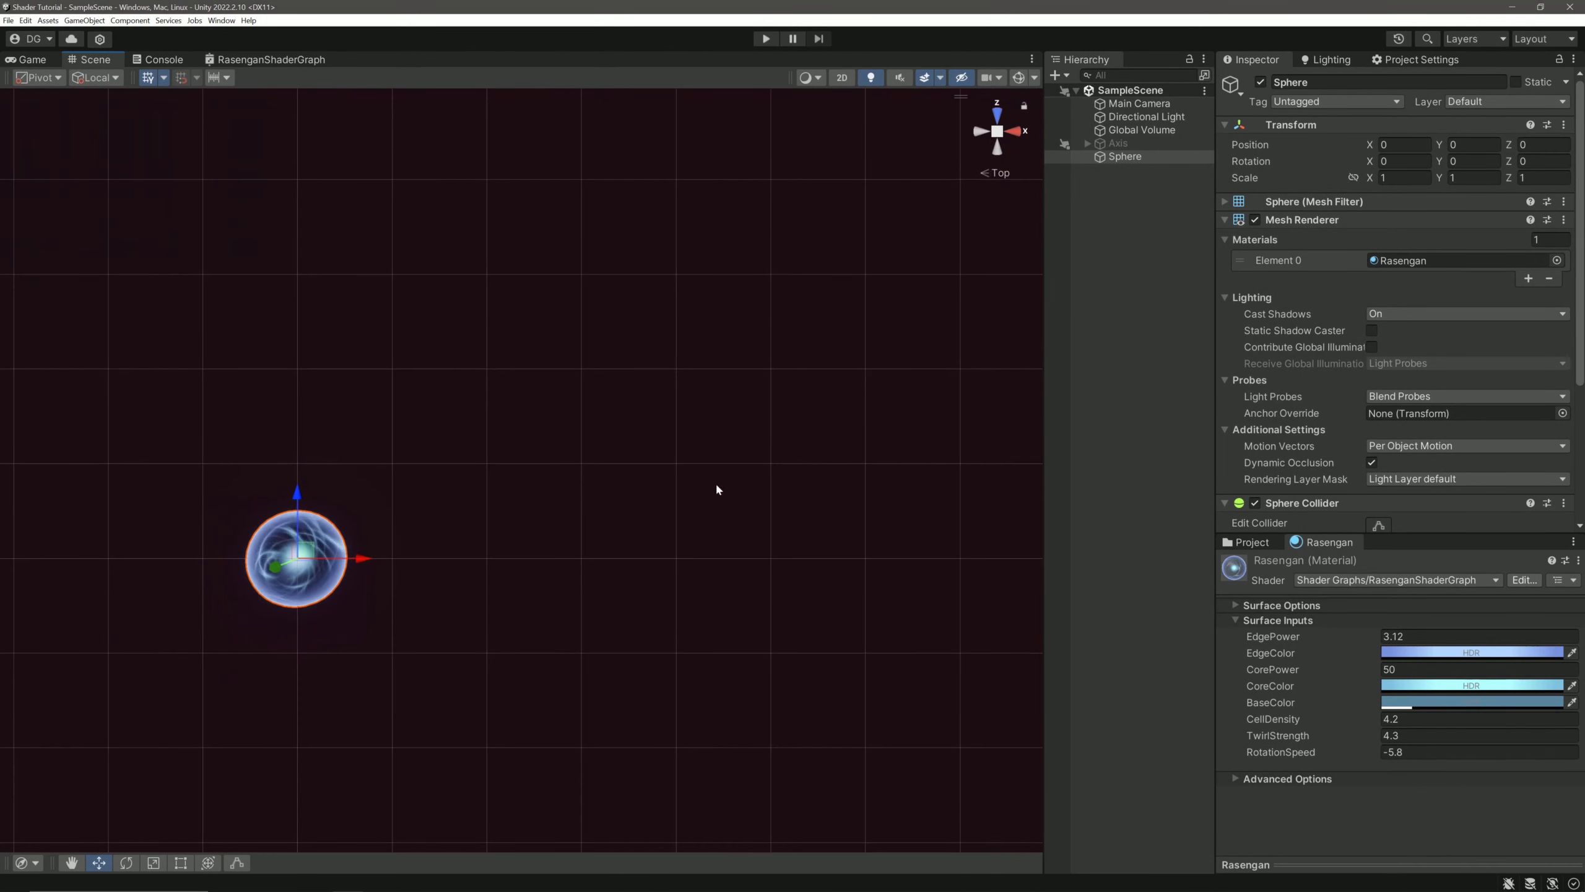
pyautogui.moveTo(517, 641); pyautogui.dragTo(725, 485, button='middle')
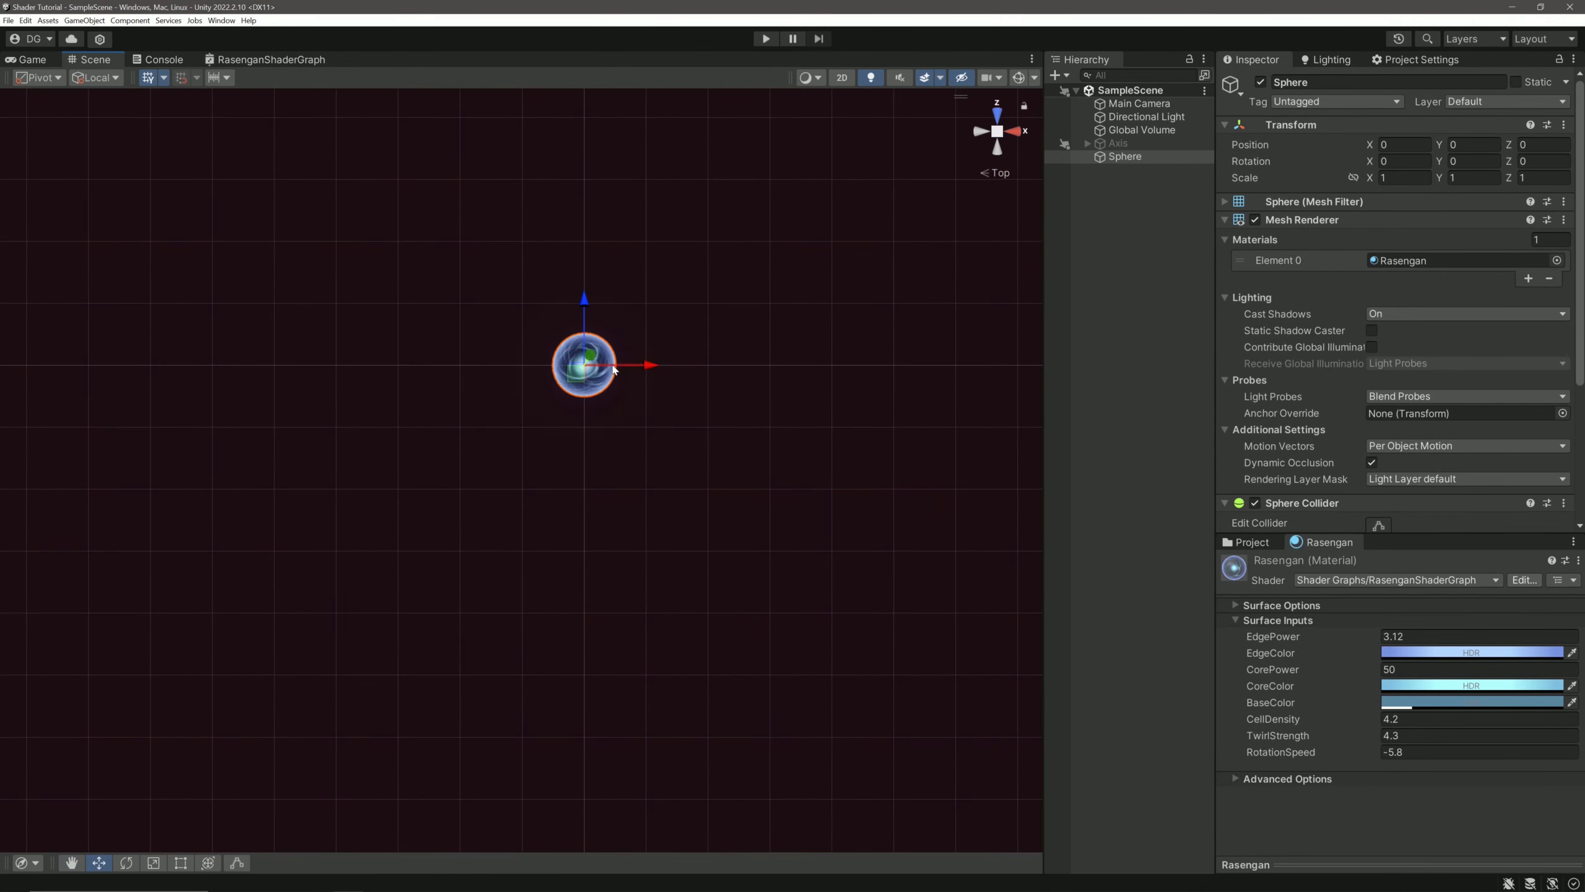
pyautogui.moveTo(817, 312); pyautogui.dragTo(746, 407, button='middle')
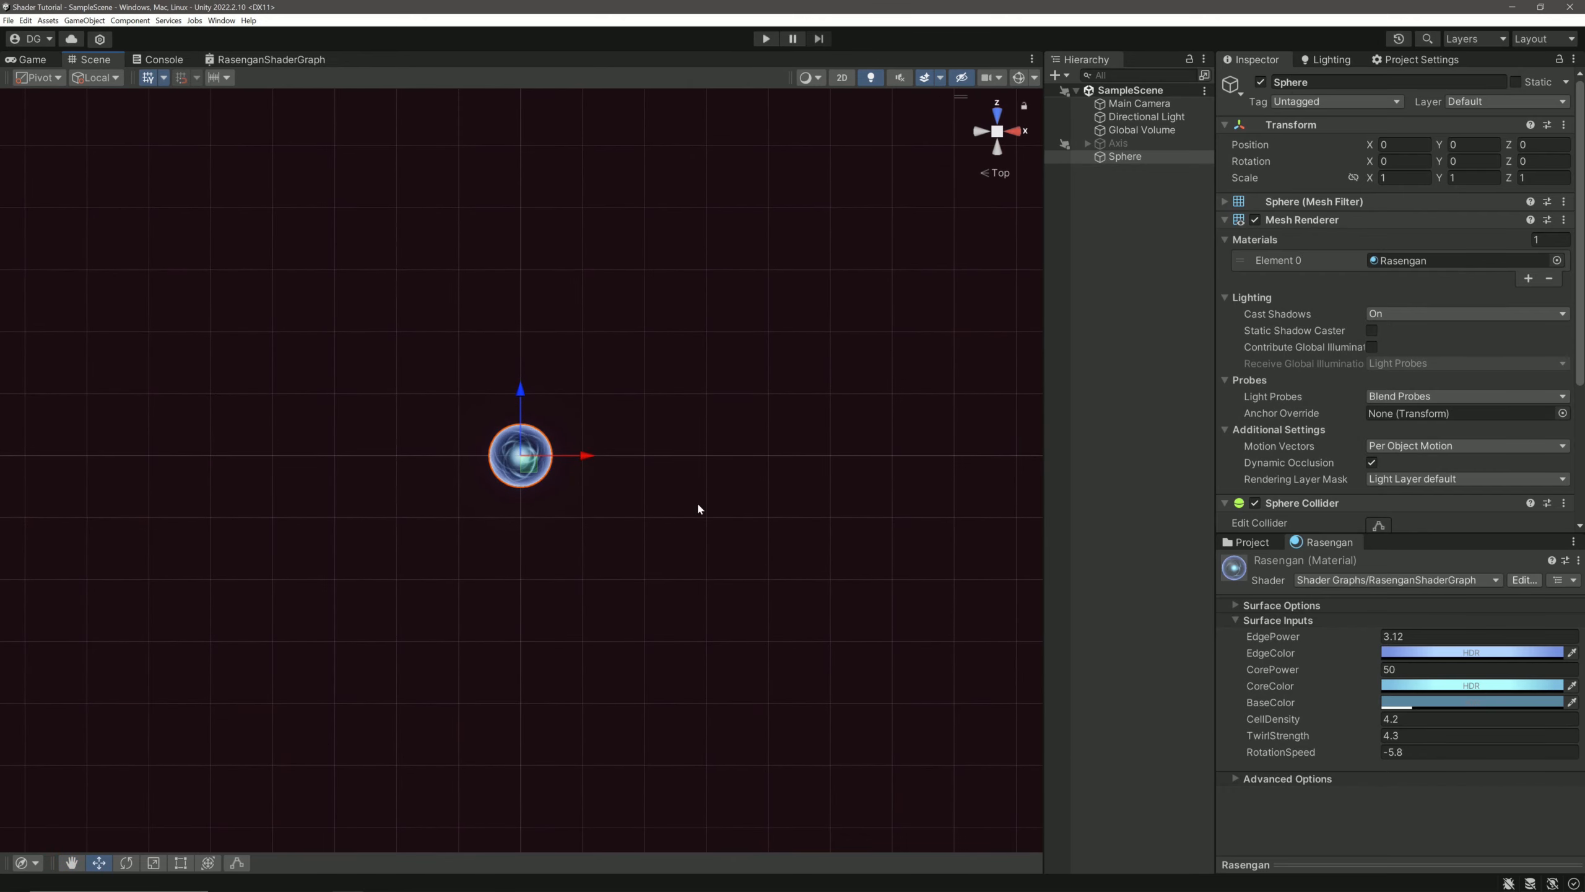
pyautogui.moveTo(761, 507); pyautogui.dragTo(521, 731, button='middle')
pyautogui.click(562, 663)
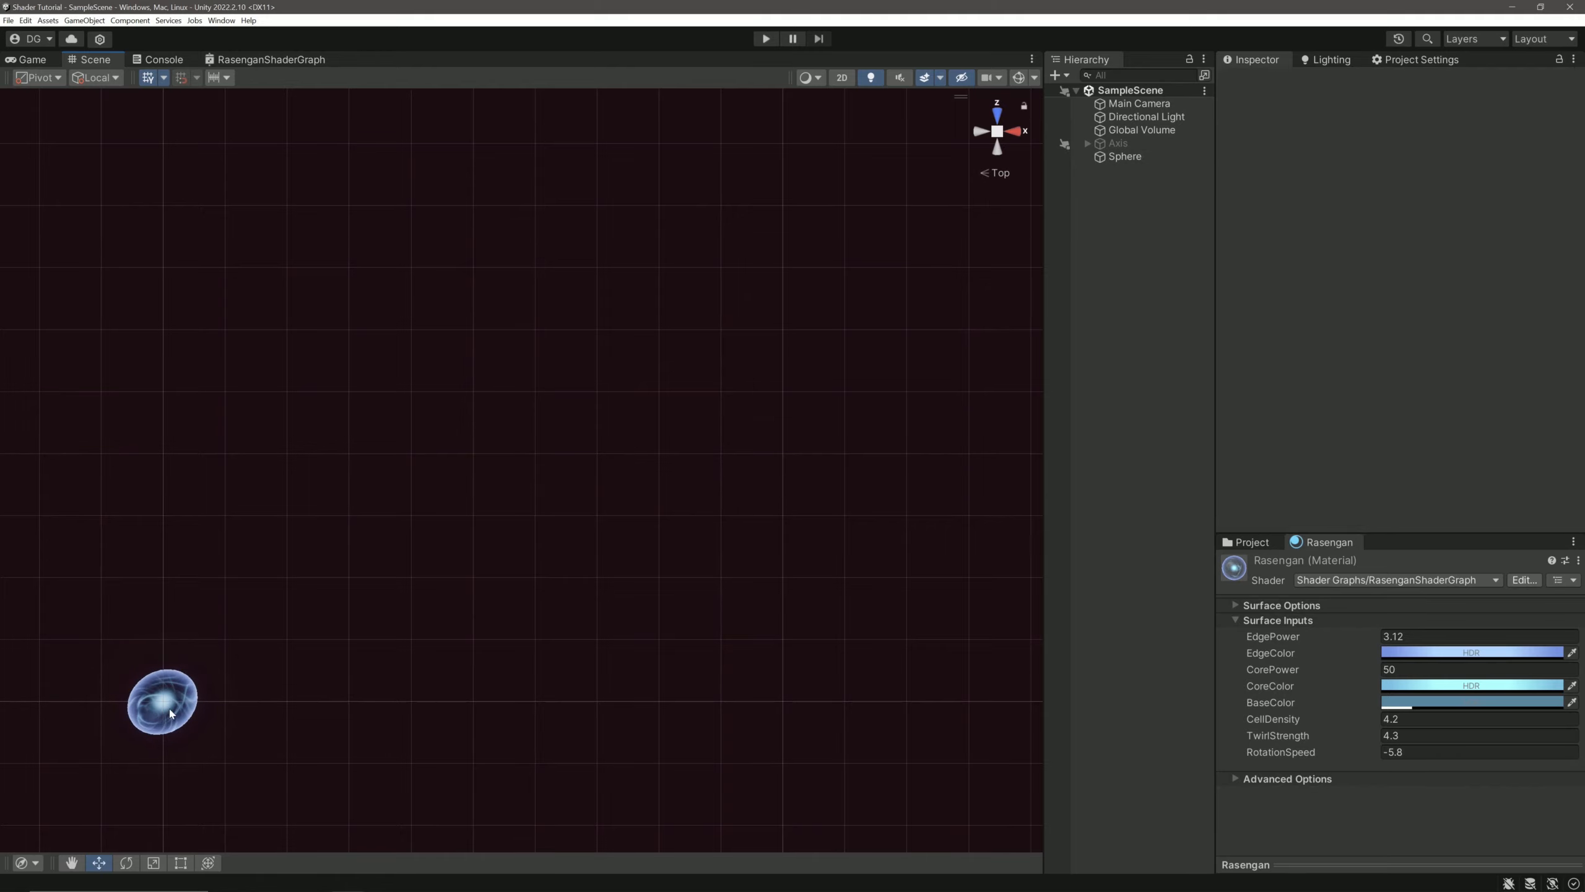
pyautogui.moveTo(566, 490); pyautogui.dragTo(804, 400, button='middle')
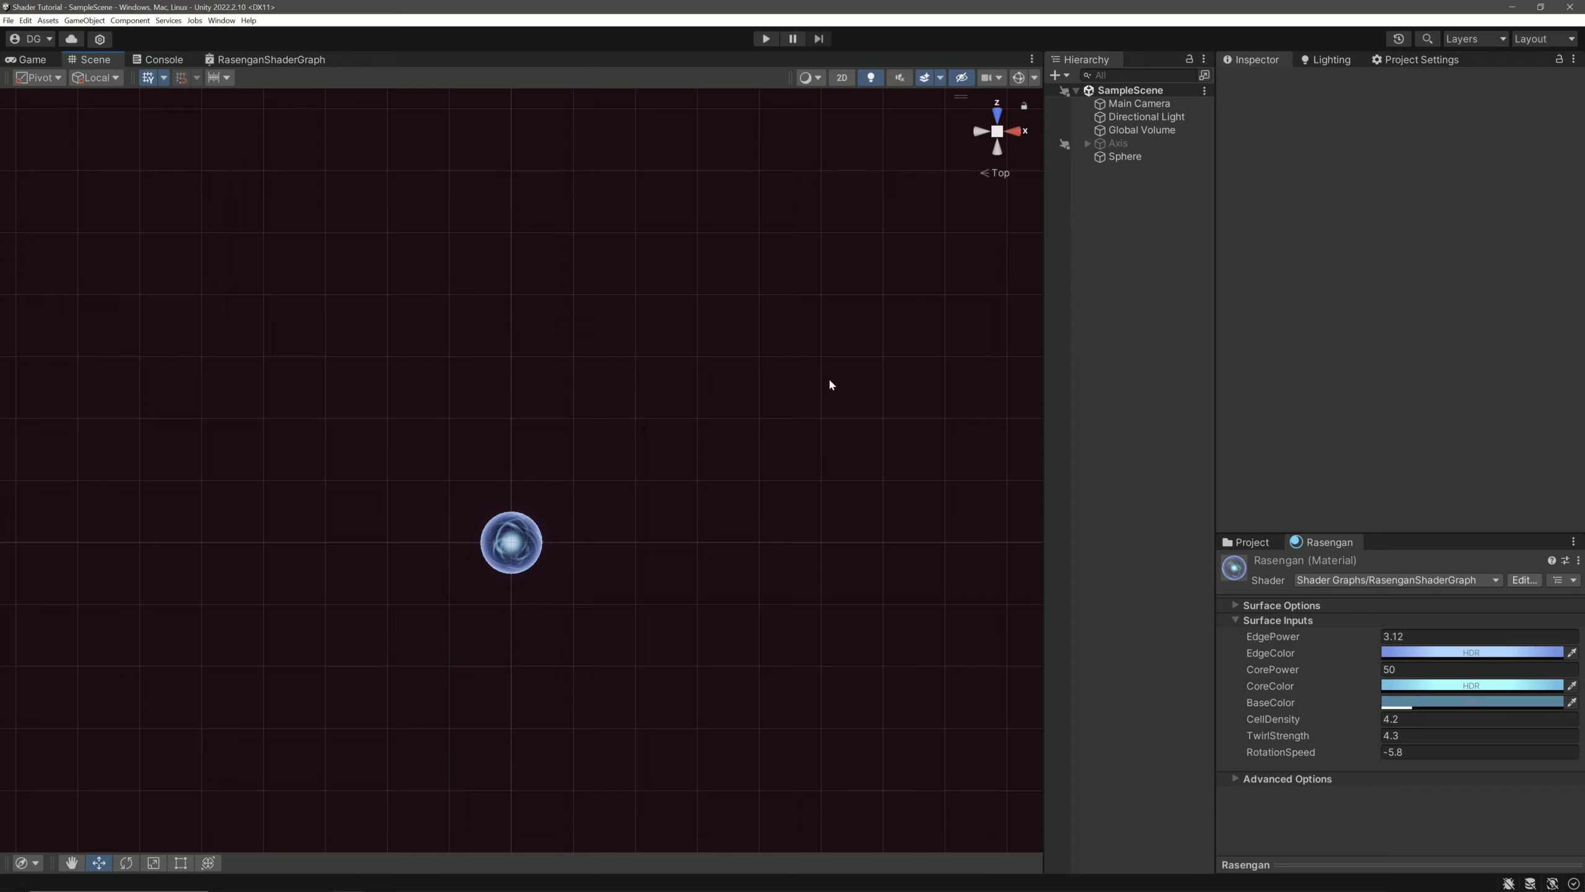
# Step: Show the scene gizmos to reveal the camera and light icons around the sphere in the top view
pyautogui.click(1018, 77)
pyautogui.moveTo(881, 468); pyautogui.dragTo(891, 333, button='middle')
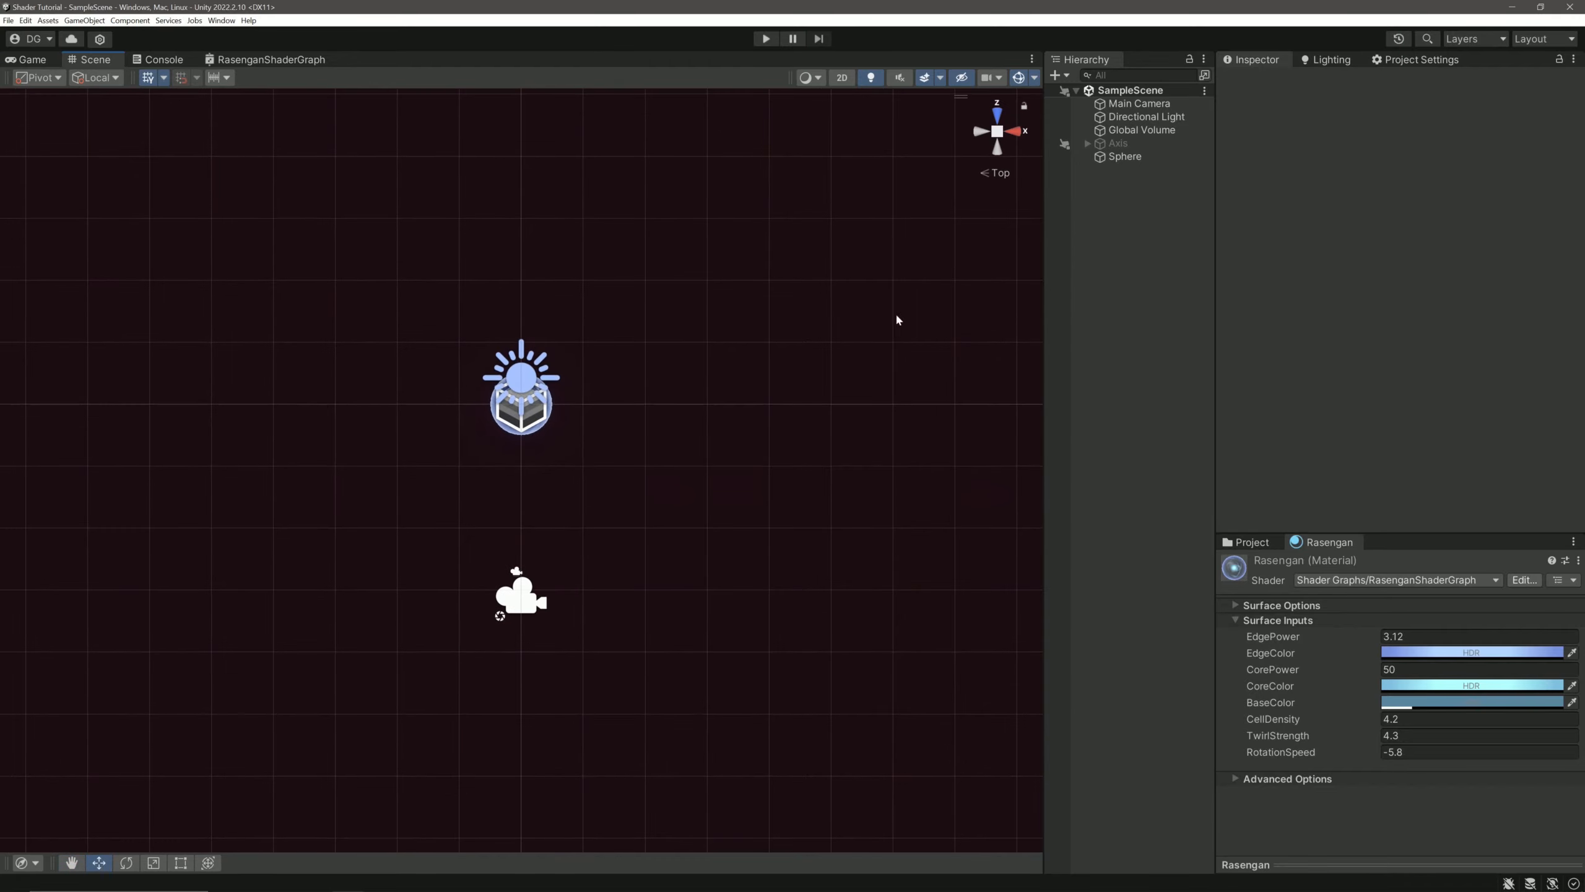
# Step: Sketch a line from the sphere towards the camera and one across it on a temporary screen capture, and discard the capture
pyautogui.moveTo(800, 430); pyautogui.dragTo(752, 356, button='middle')
pyautogui.scroll(6, 708, 383)
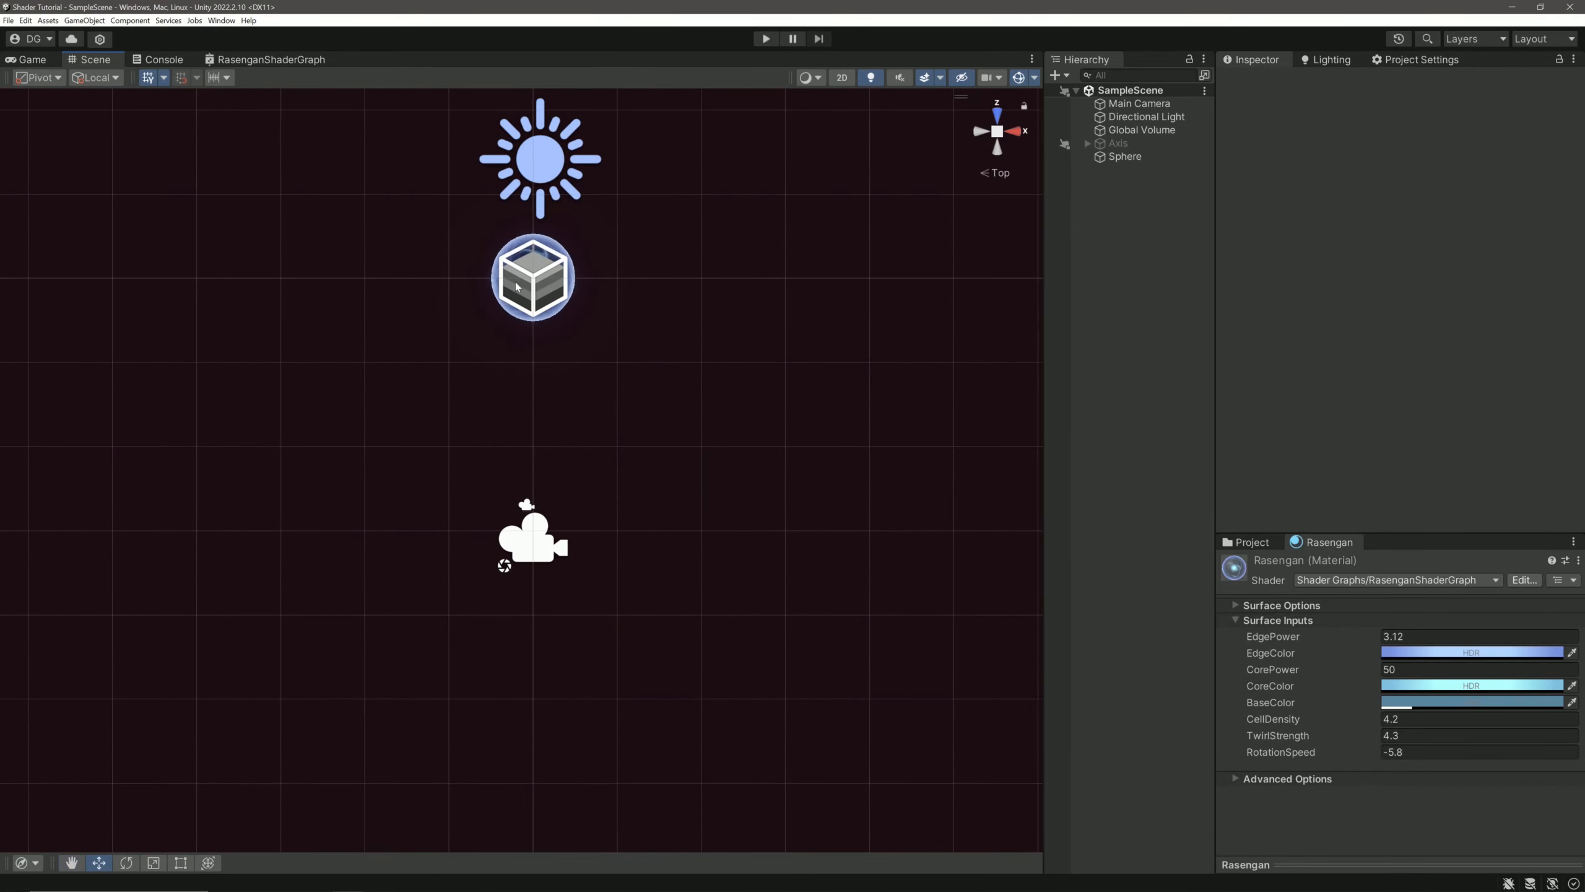
pyautogui.press('Print')
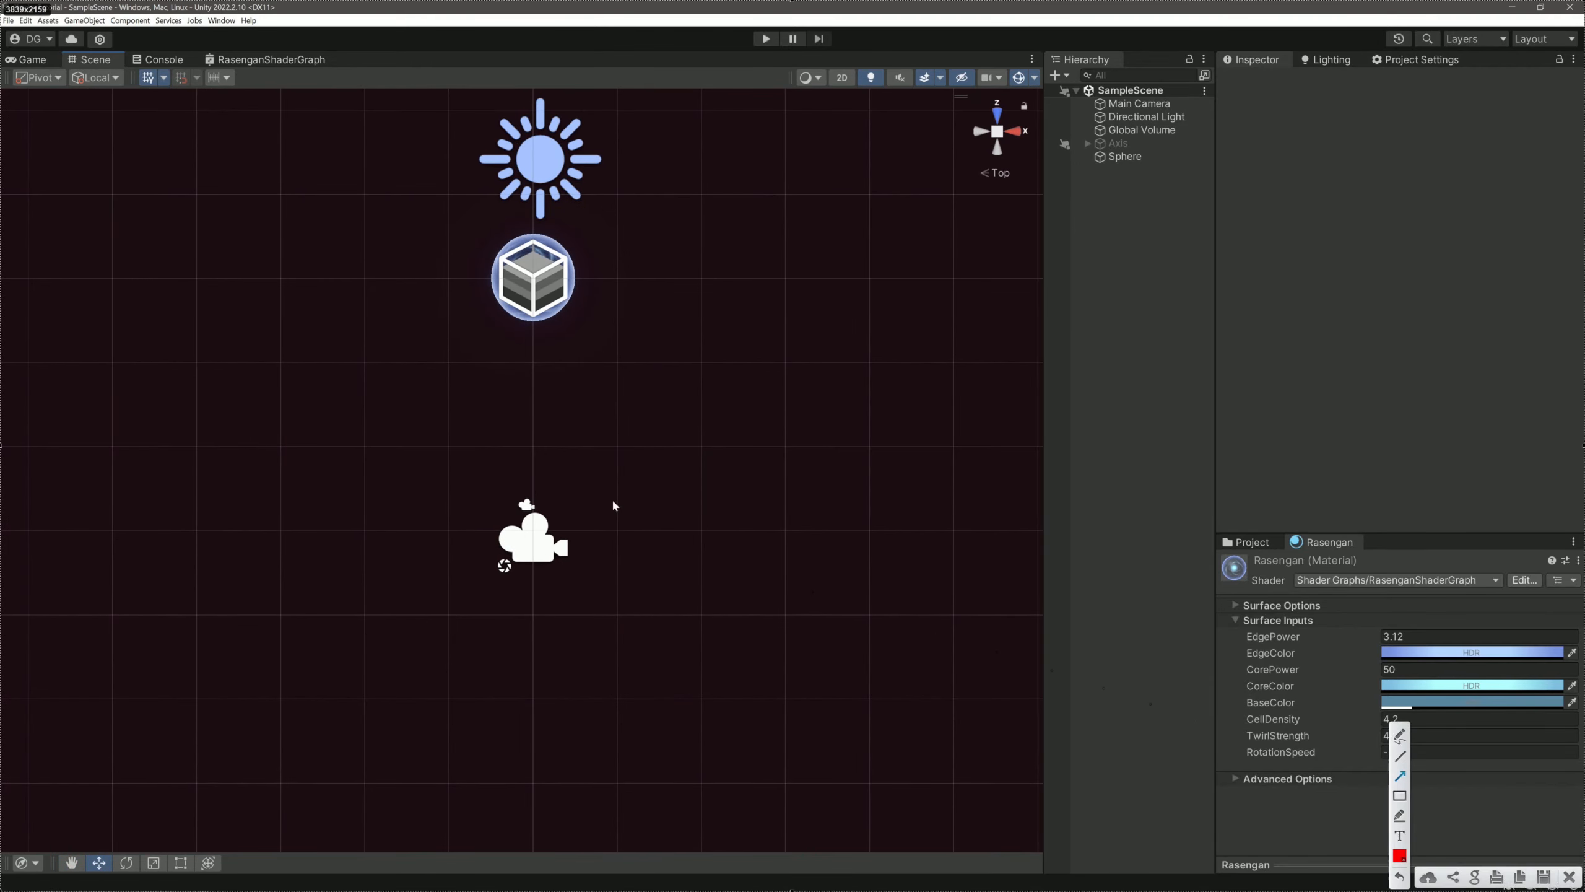
pyautogui.moveTo(529, 327)
pyautogui.mouseDown()
pyautogui.moveTo(545, 461)
pyautogui.moveTo(533, 474)
pyautogui.mouseUp()
pyautogui.moveTo(431, 347)
pyautogui.mouseDown()
pyautogui.moveTo(718, 328)
pyautogui.moveTo(650, 338)
pyautogui.mouseUp()
pyautogui.press('Escape')
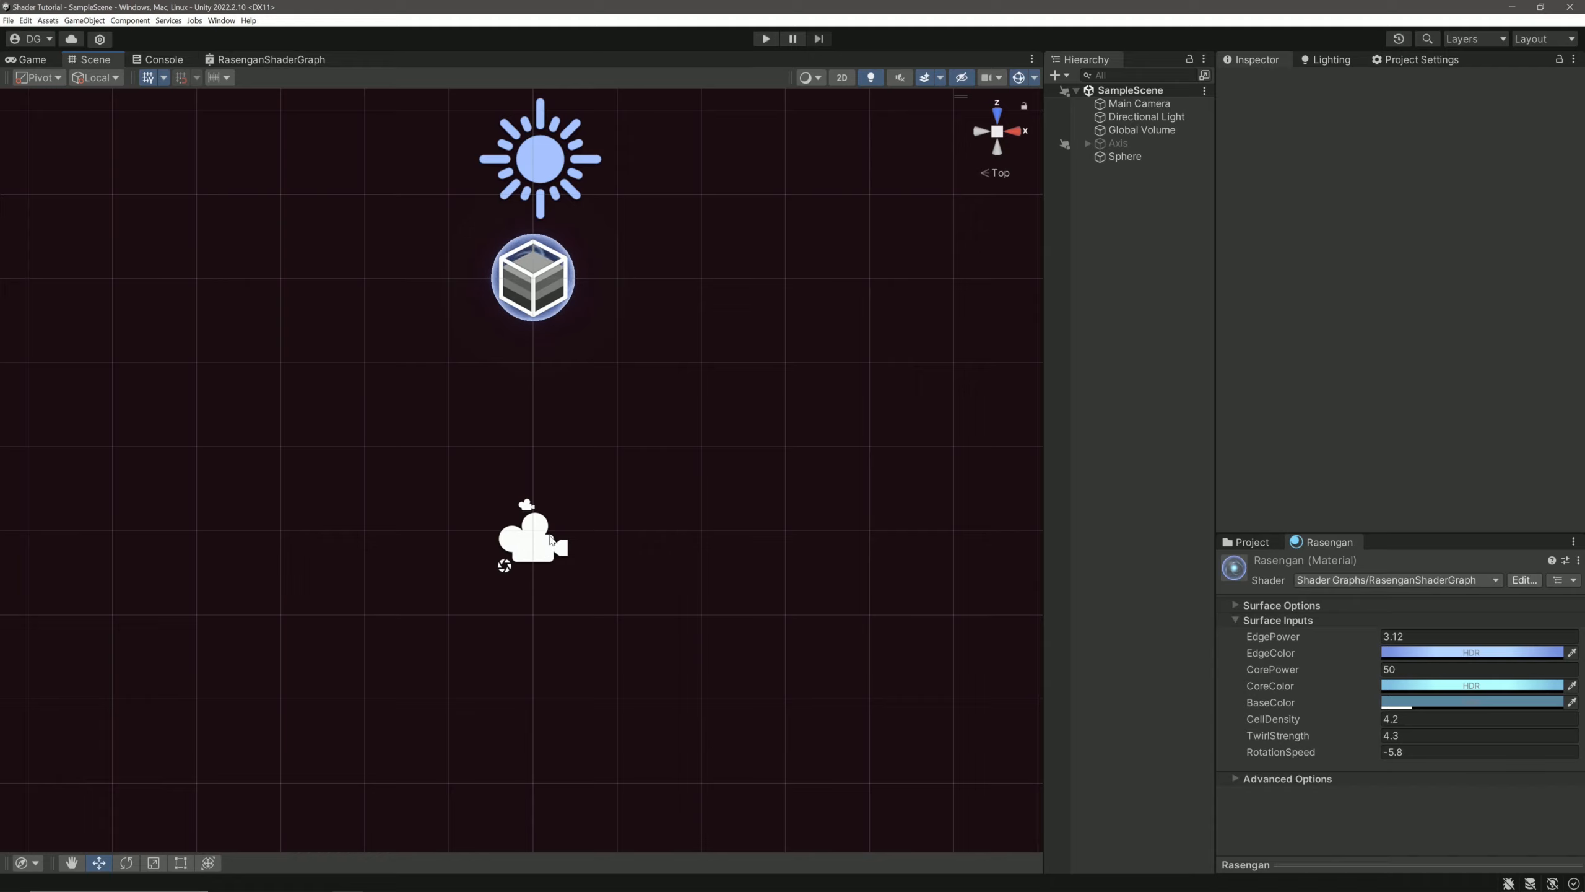
# Step: Rotate the Sphere to 180 degrees about its Y axis and return to the Move tool
pyautogui.click(542, 300)
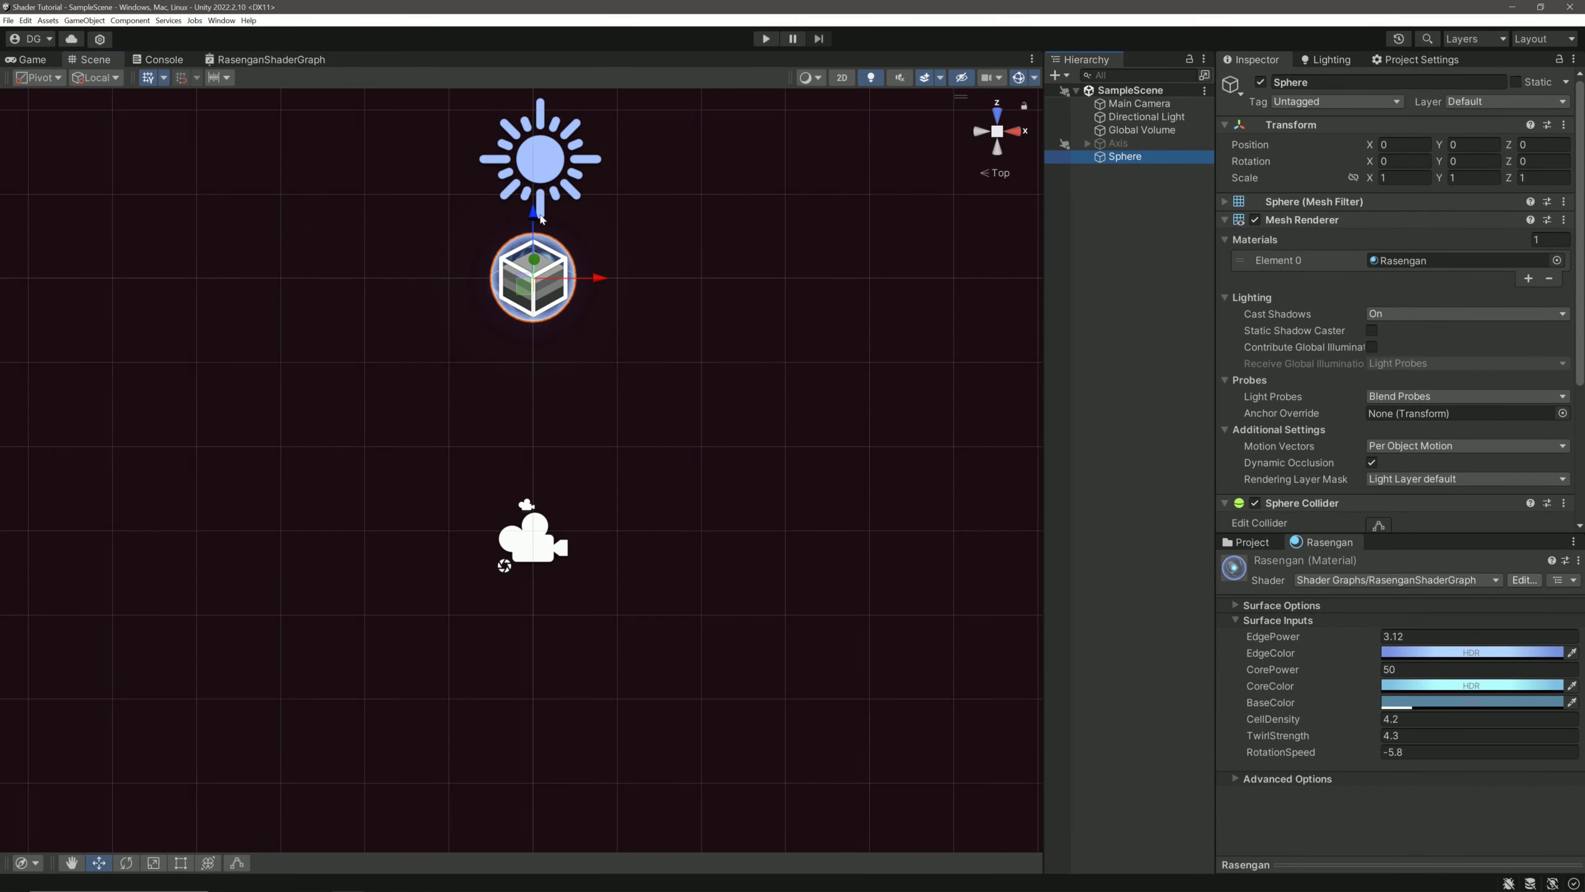
pyautogui.press('e')
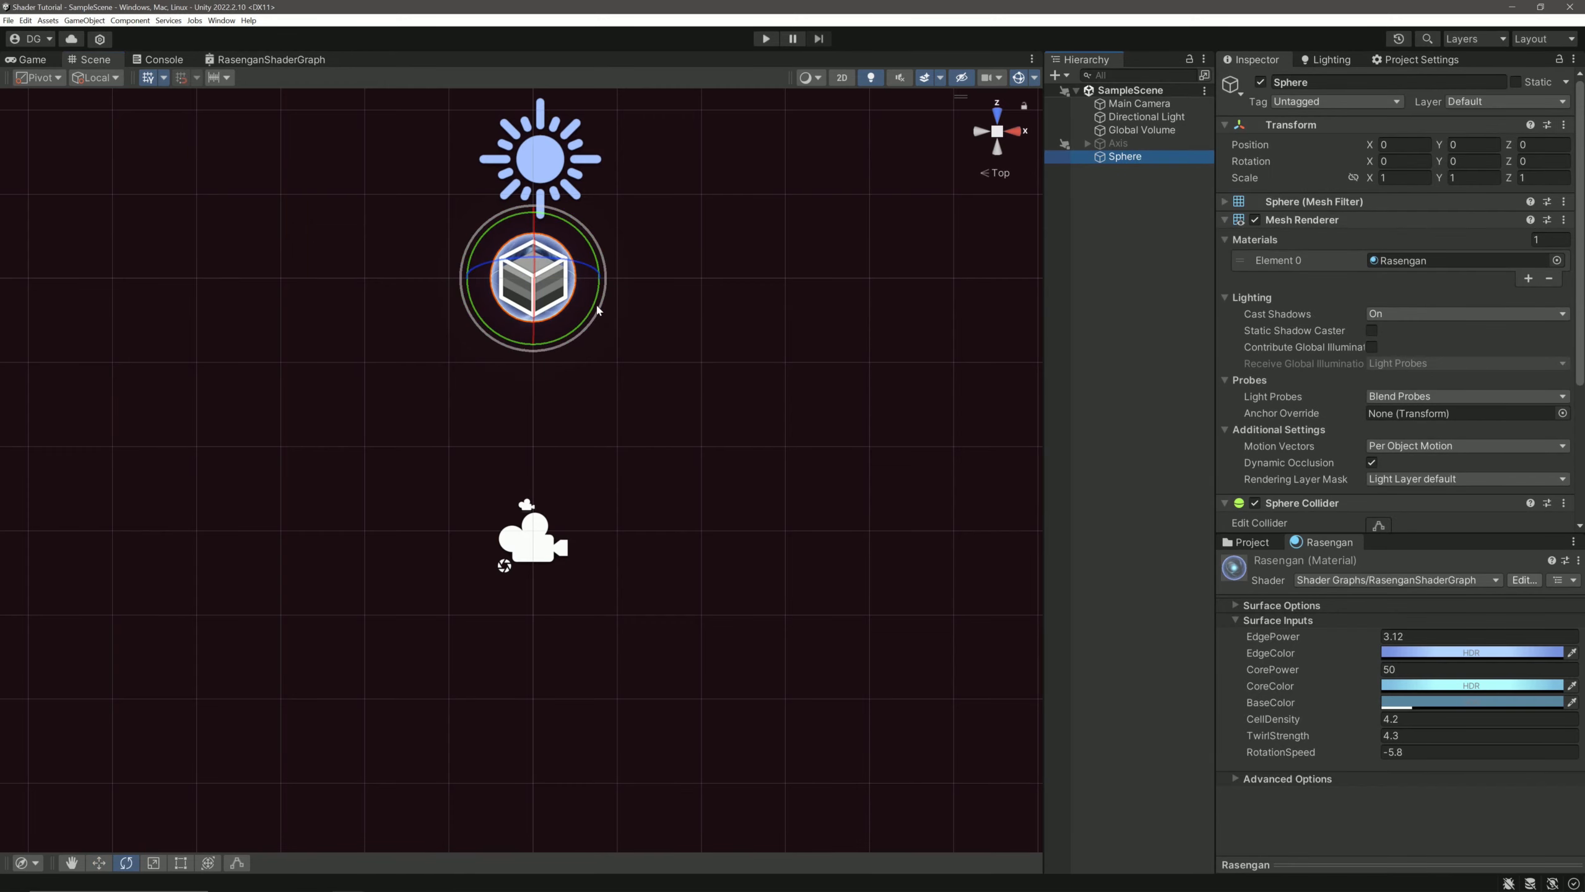
pyautogui.moveTo(598, 310); pyautogui.dragTo(272, 478)
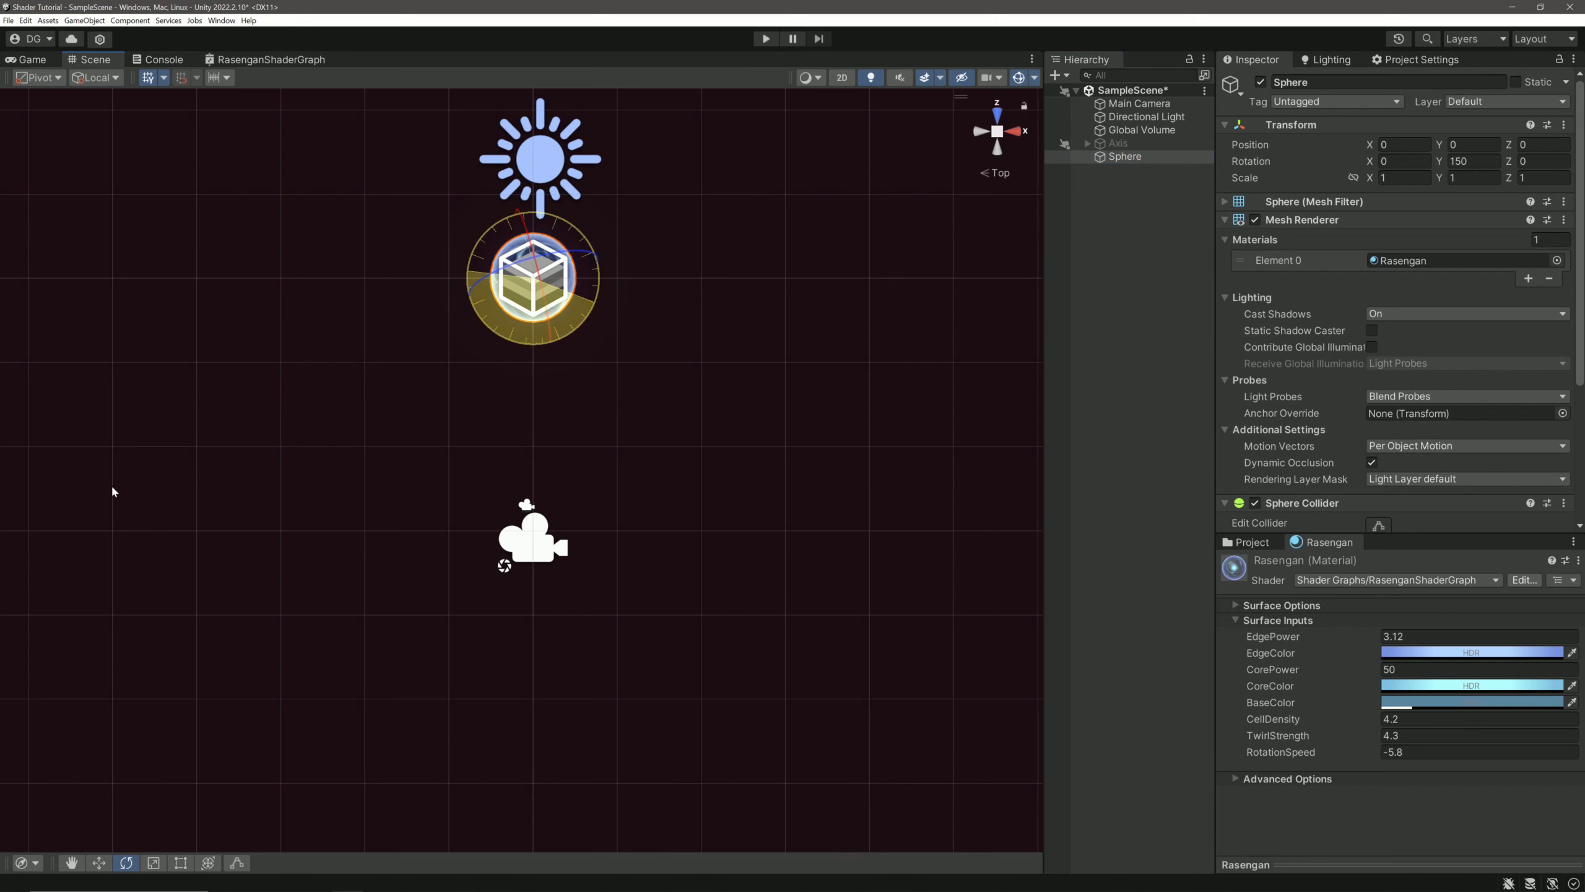
pyautogui.moveTo(50, 503); pyautogui.dragTo(52, 505)
pyautogui.press('w')
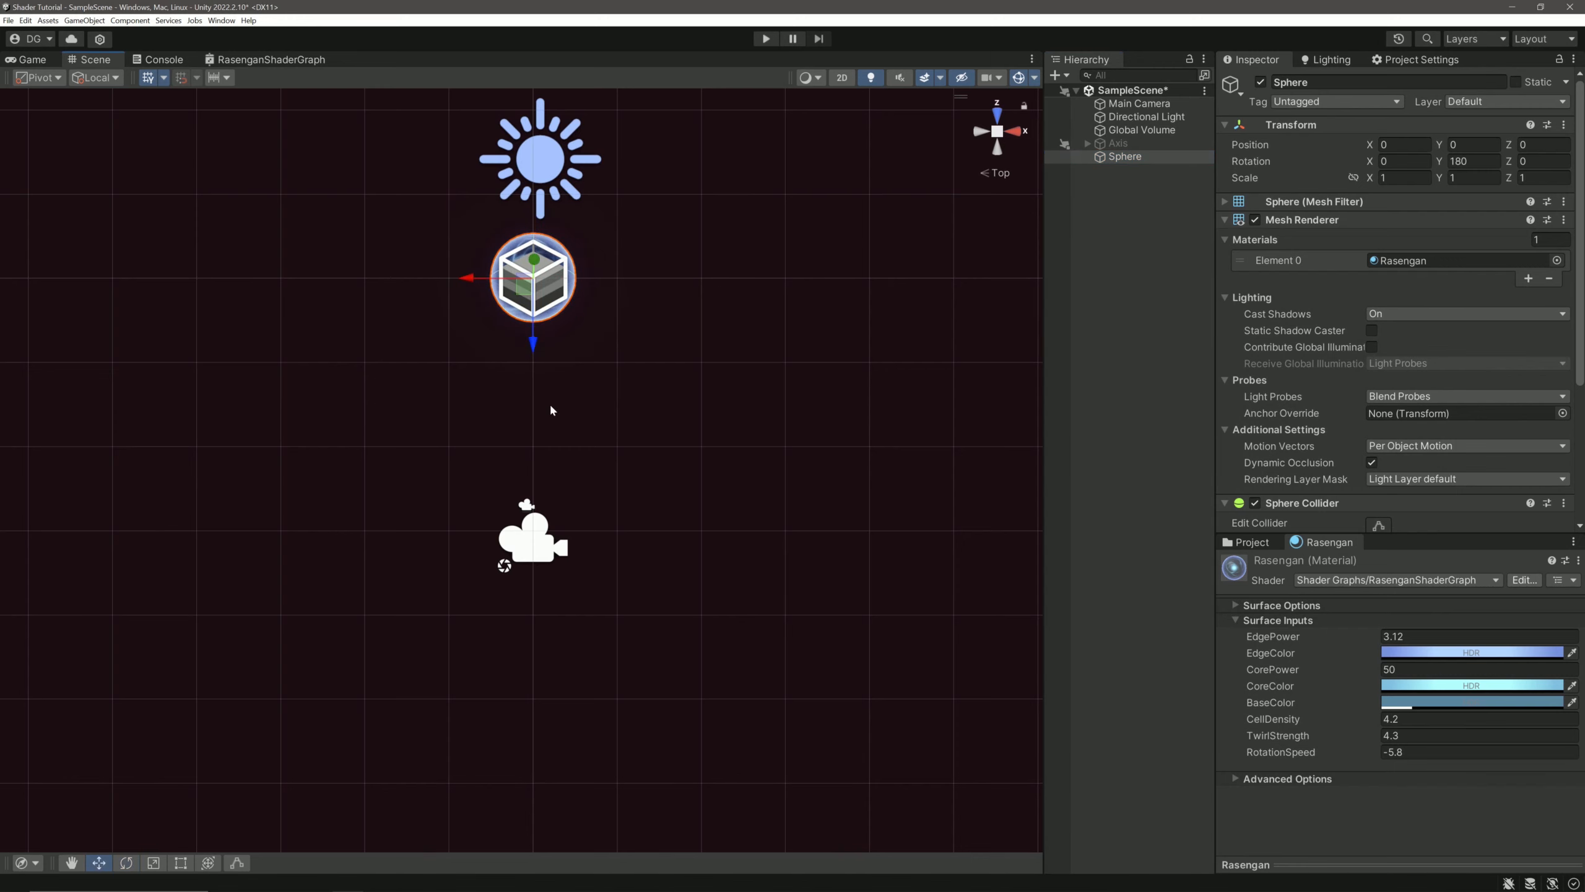
pyautogui.moveTo(703, 576); pyautogui.dragTo(698, 541, button='right')
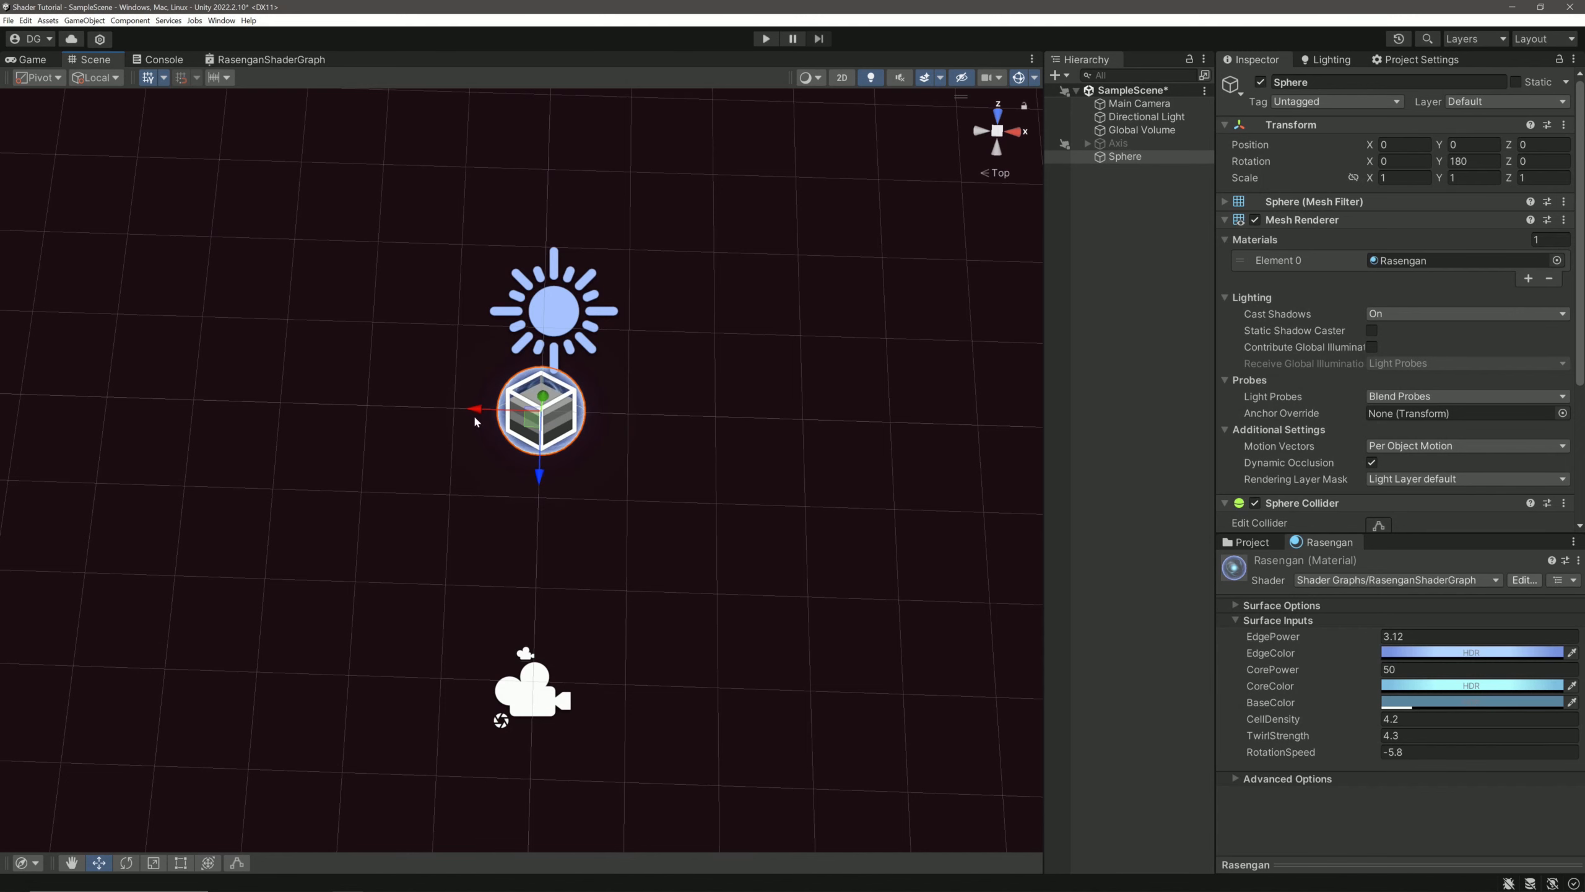
pyautogui.moveTo(723, 528); pyautogui.dragTo(595, 371, button='right')
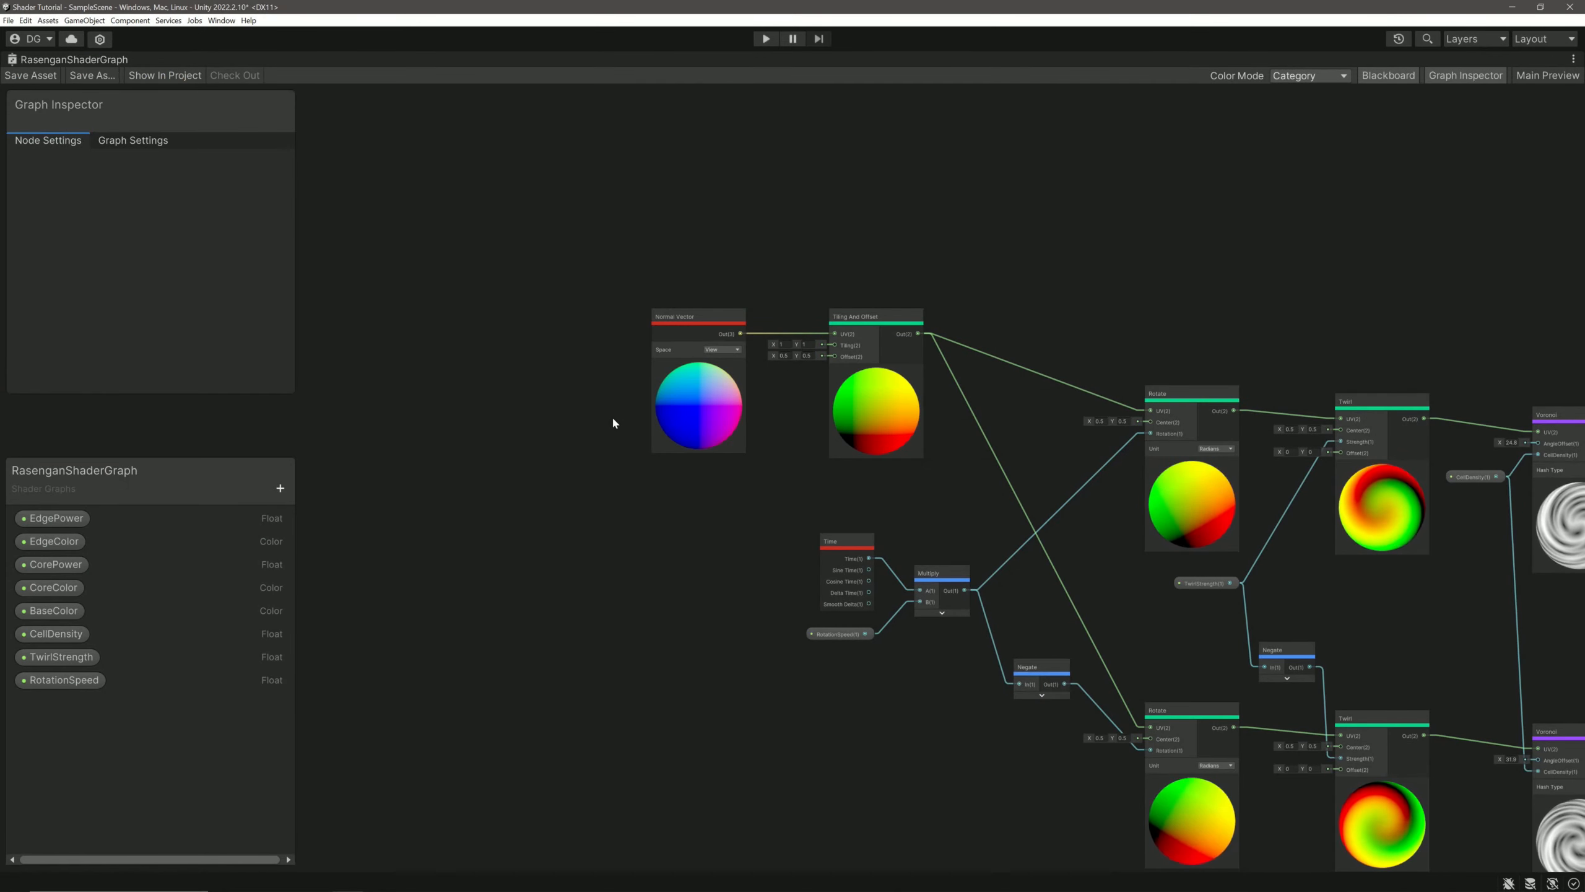
# Step: Set the Normal Vector node's space to Object and rotate the Sphere to -180 degrees about Y, checking it in the Game view
pyautogui.click(727, 353)
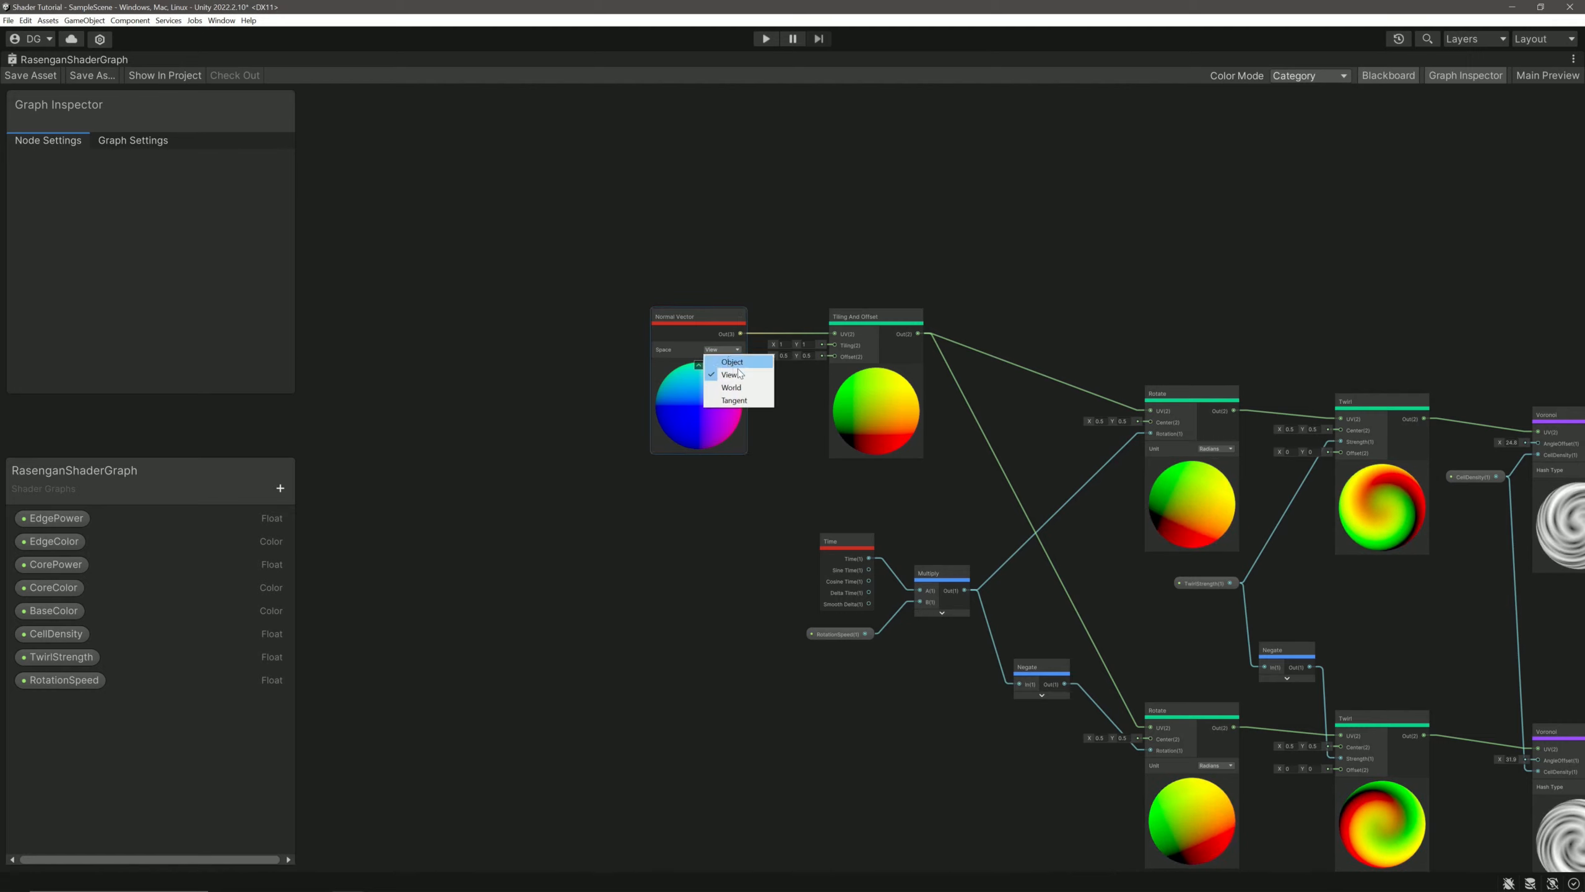
pyautogui.click(733, 362)
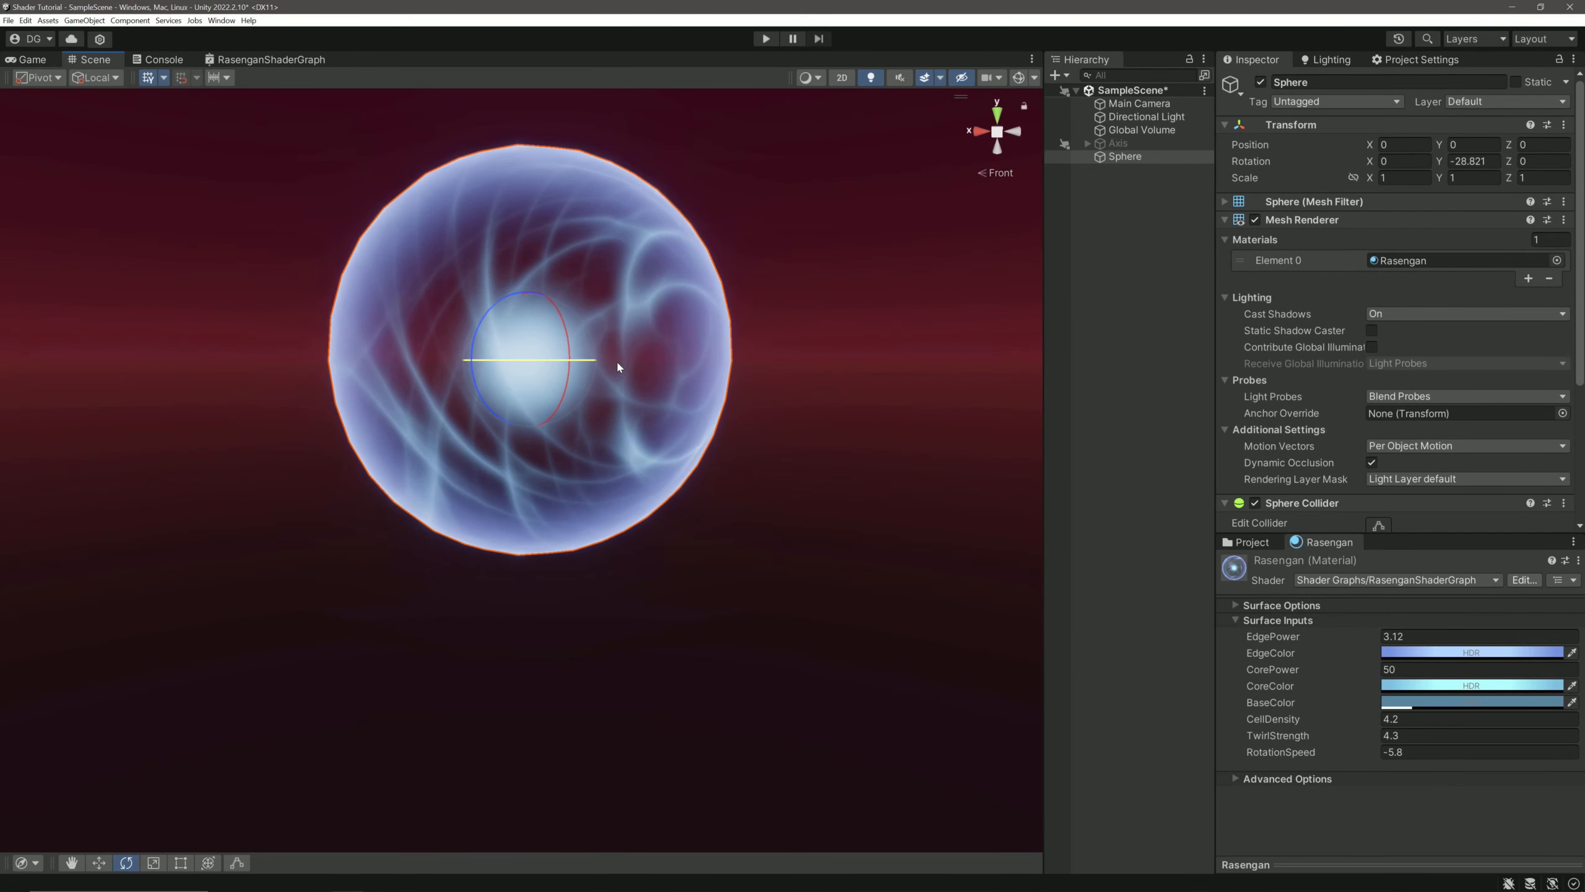
pyautogui.moveTo(617, 363); pyautogui.dragTo(640, 362)
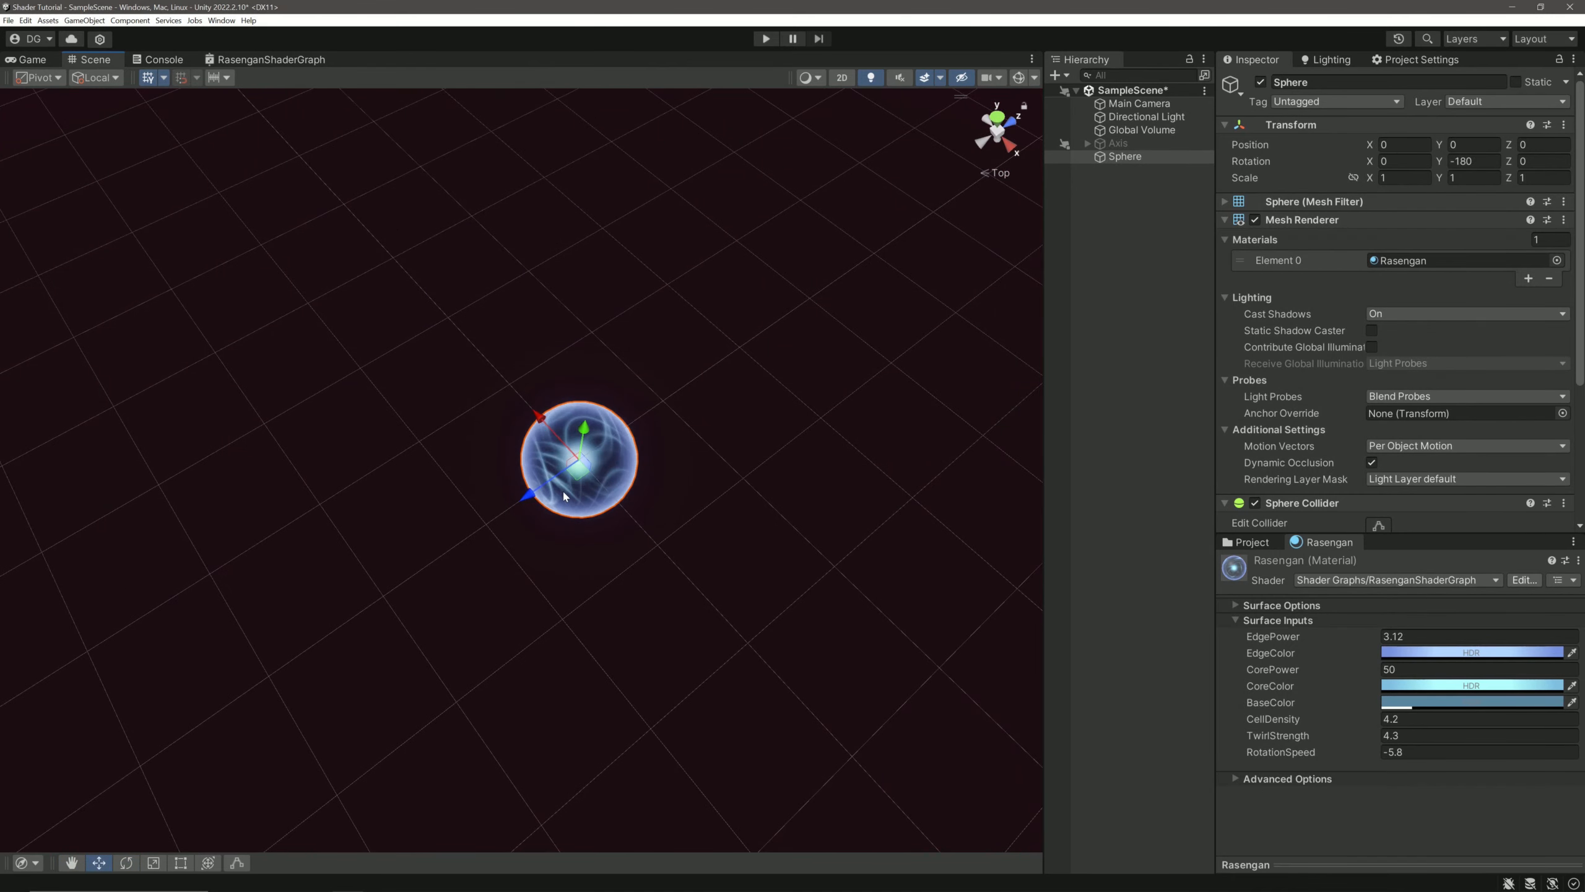
pyautogui.click(21, 60)
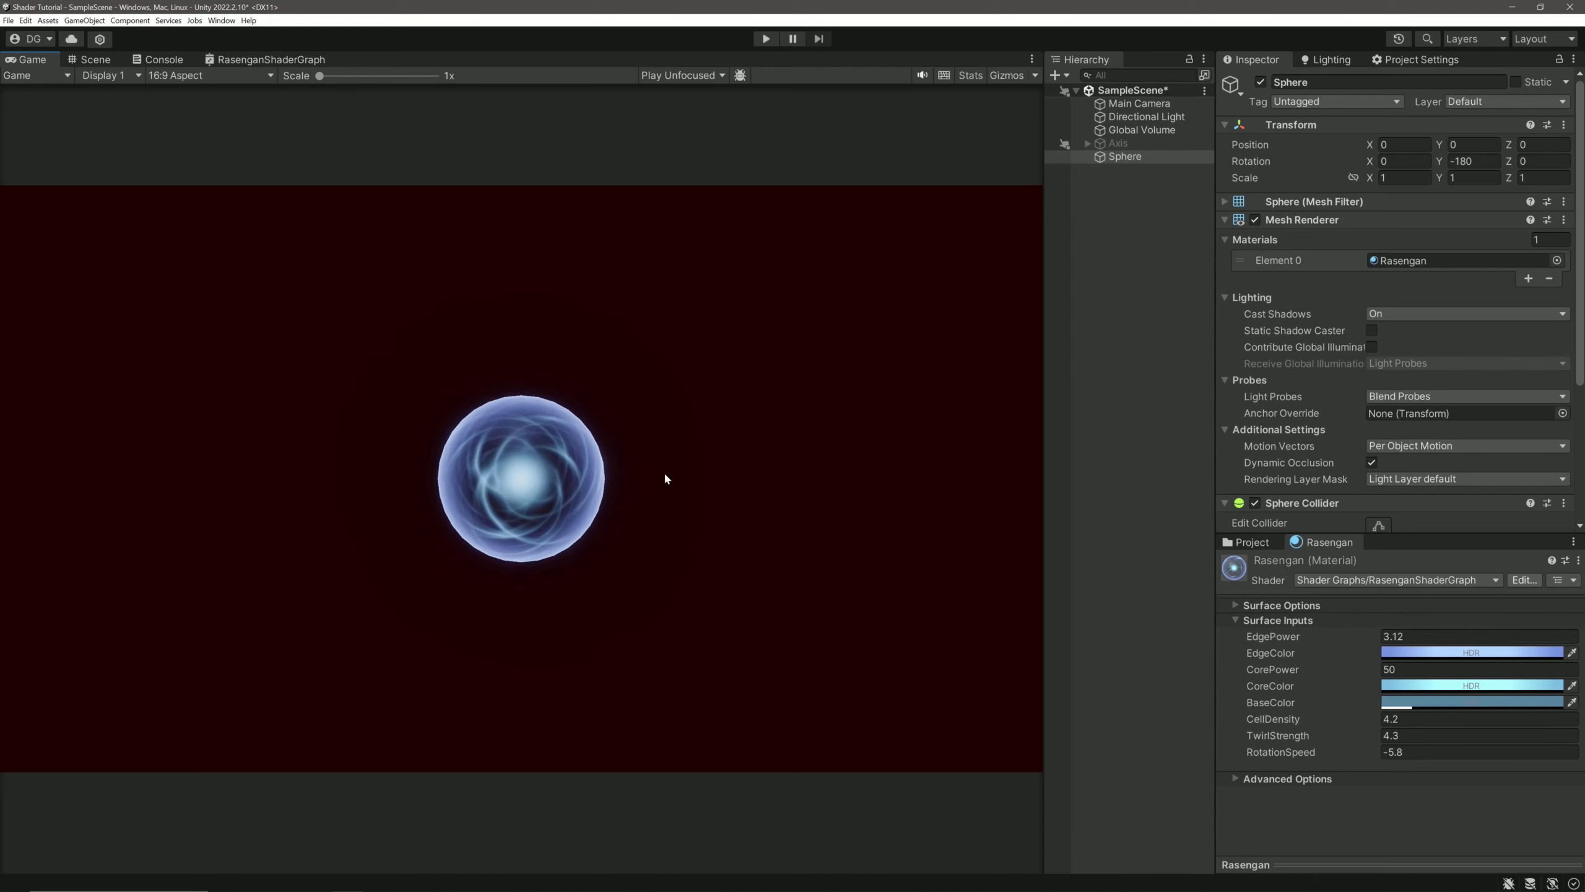
# Step: Create a C# script named RotateZTowardsCamera in the project's Scripts folder
pyautogui.click(1246, 542)
pyautogui.click(1275, 718)
pyautogui.rightClick(1405, 664)
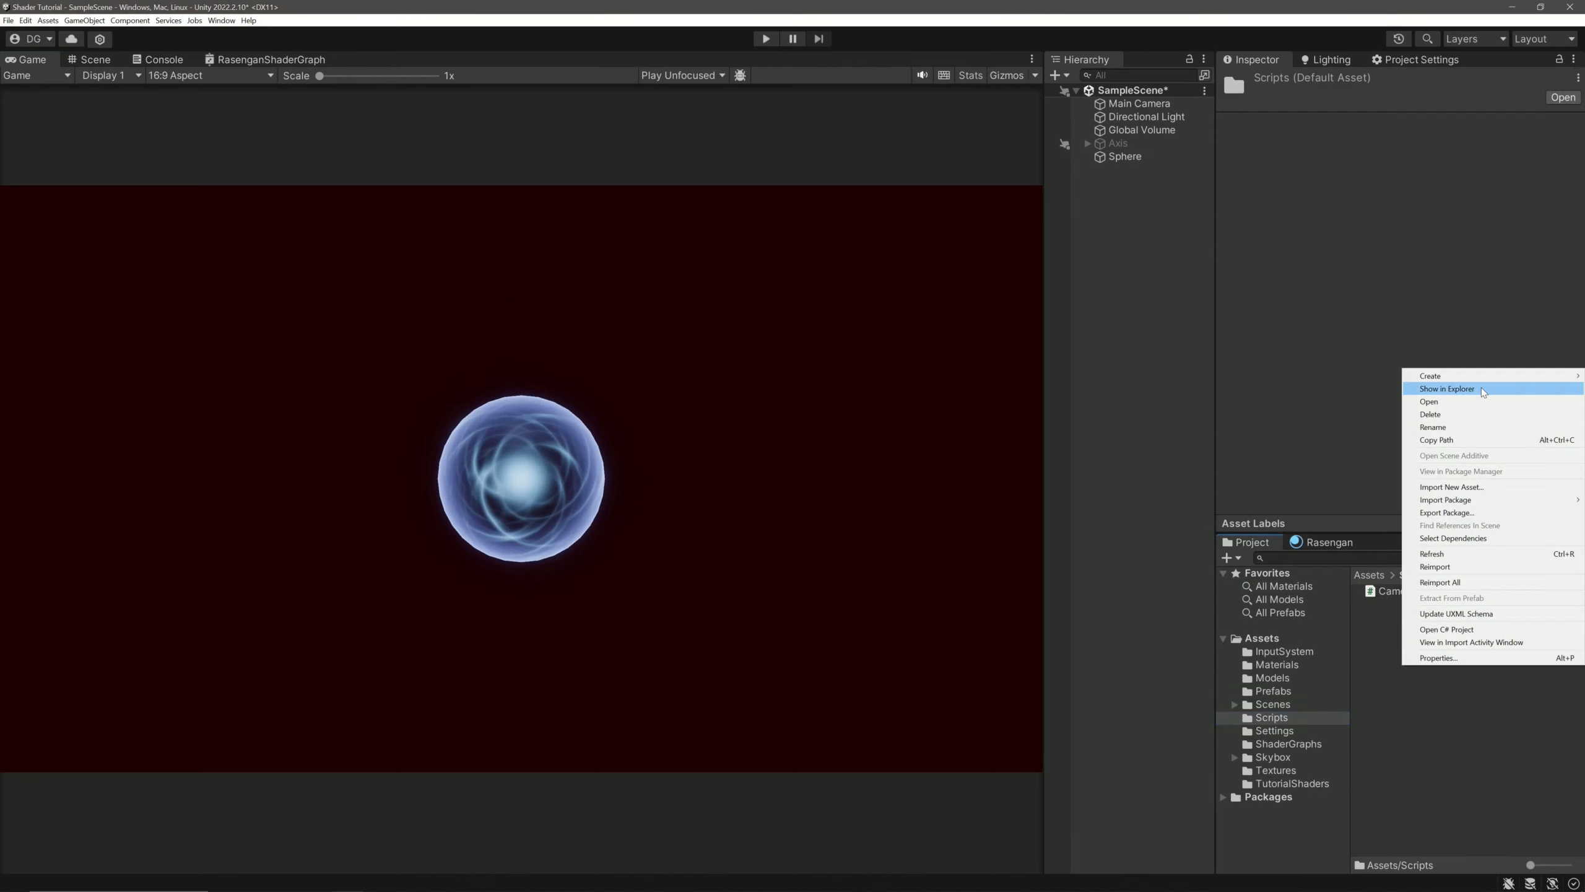
pyautogui.moveTo(1485, 379)
pyautogui.click(1295, 306)
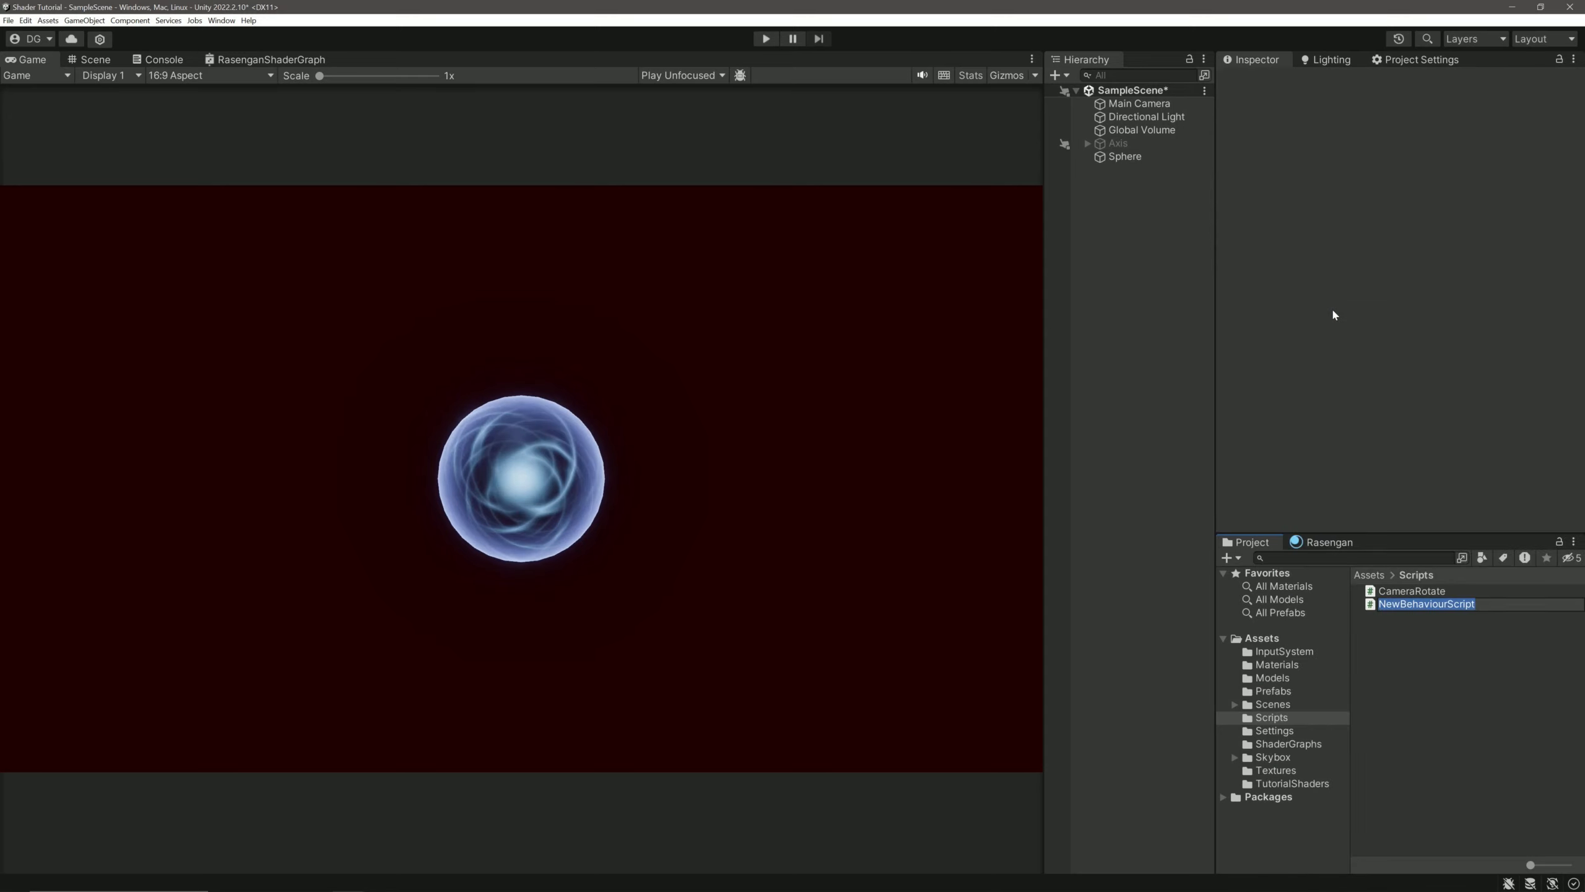
pyautogui.write('Ro')
pyautogui.write('tateZTowardsCamera')
pyautogui.press('Return')
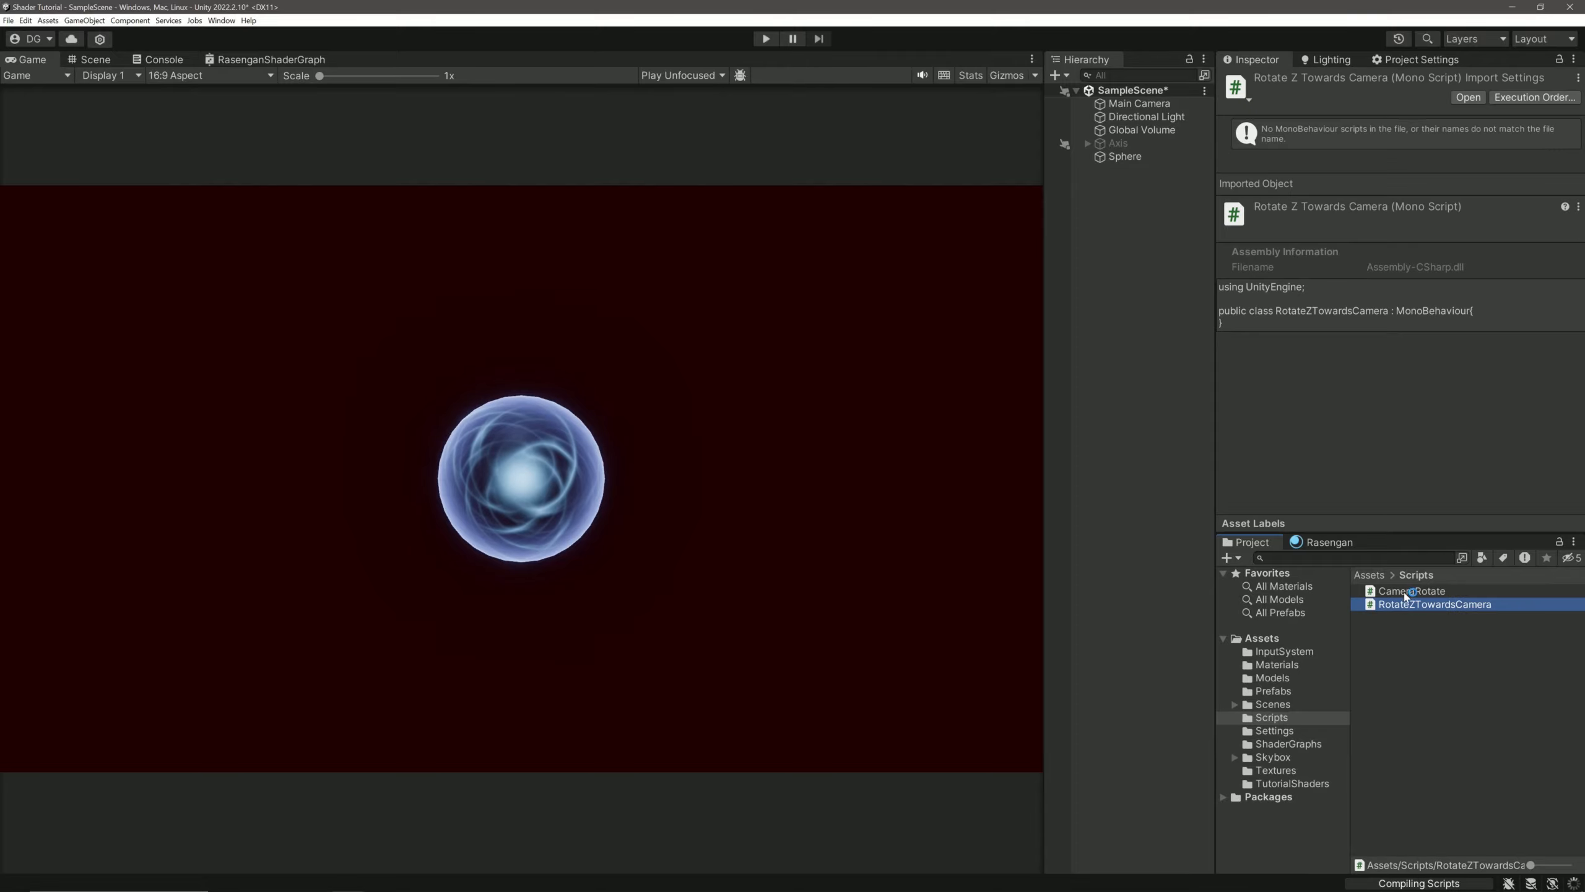
# Step: Open the RotateZTowardsCamera script in the code editor and begin declaring a private Transform field inside the class
pyautogui.doubleClick(1432, 604)
pyautogui.click(656, 131)
pyautogui.press('Return')
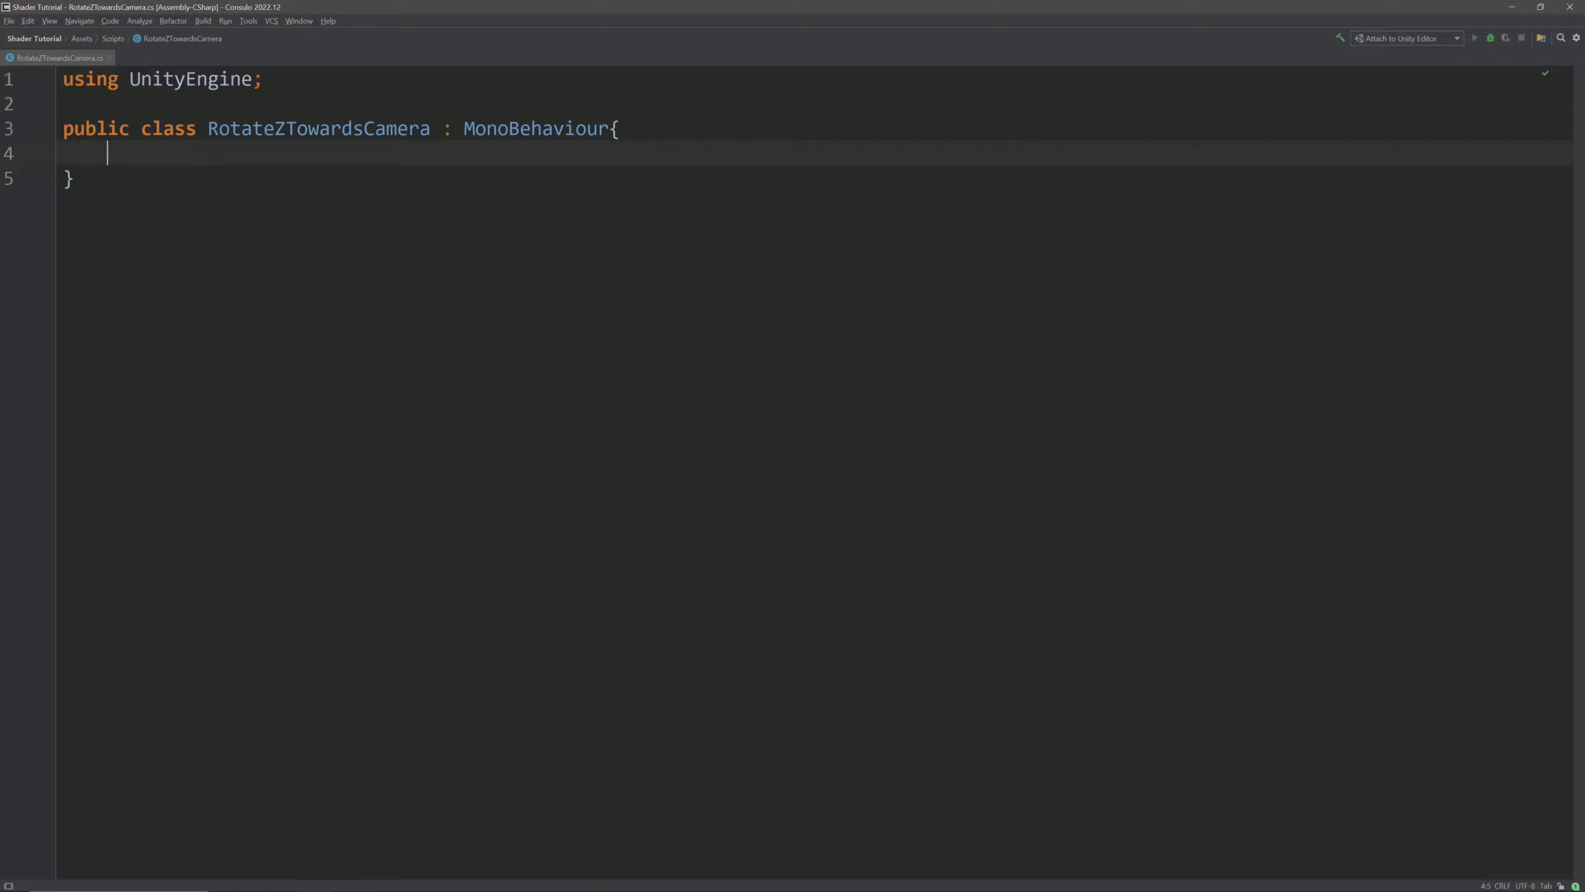
pyautogui.write('private Transform')
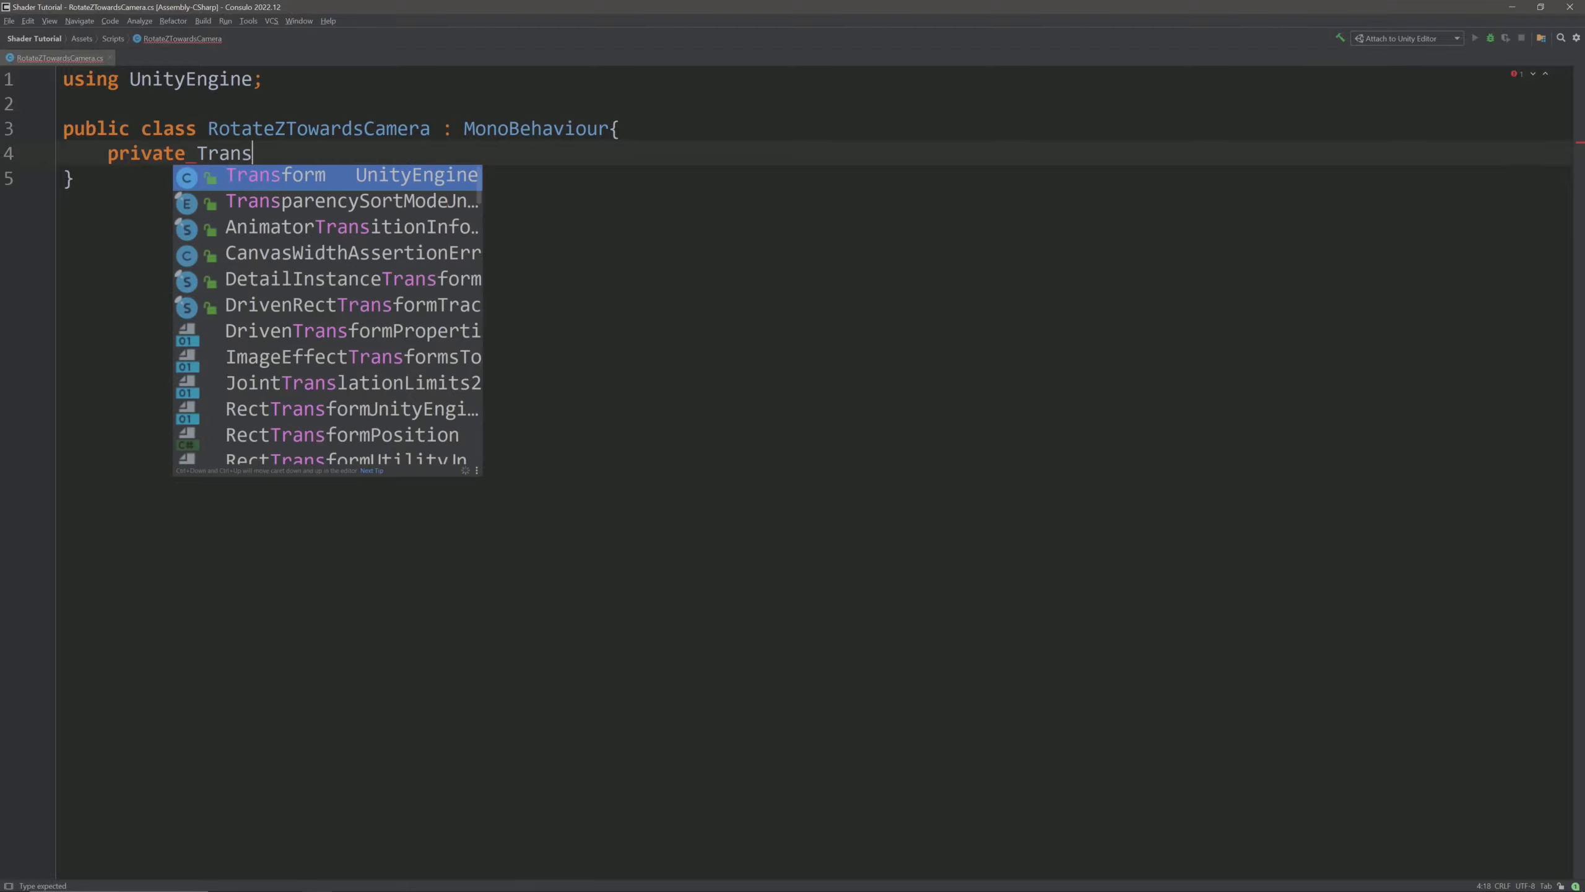